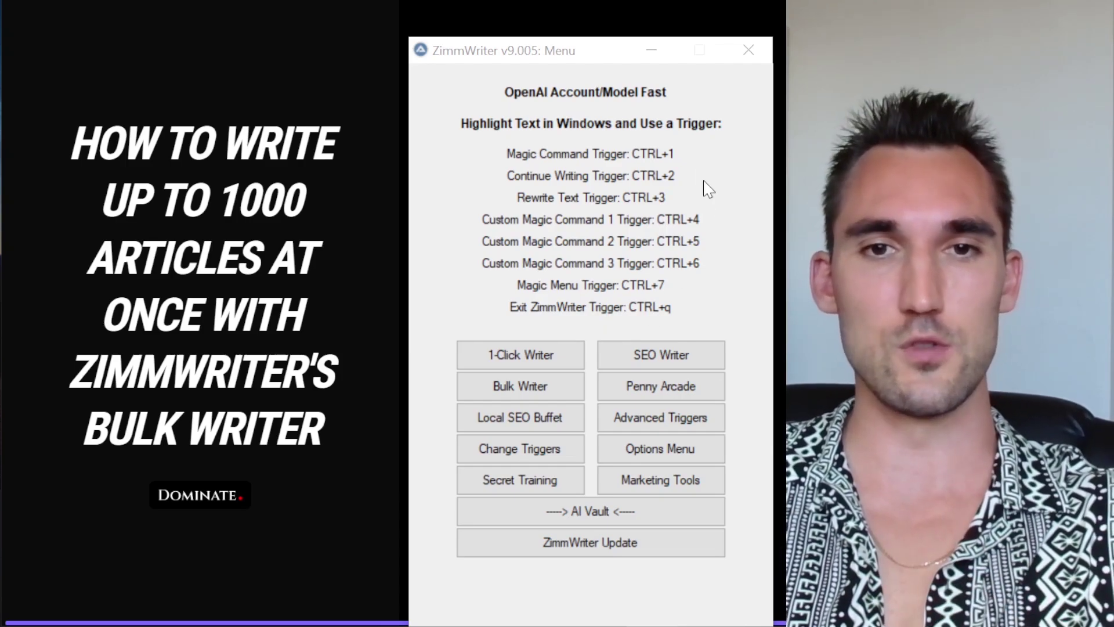
Reposition the ZimmWriter menu window and launch its Bulk Writer
left_click_drag(599, 59, 607, 36)
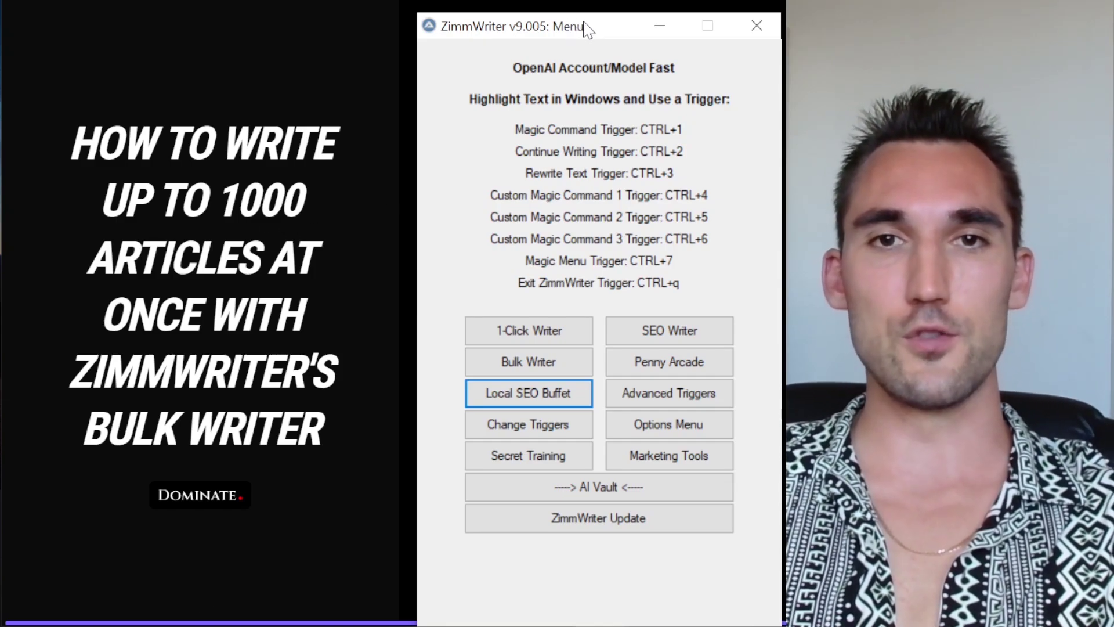
left_click_drag(587, 30, 593, 22)
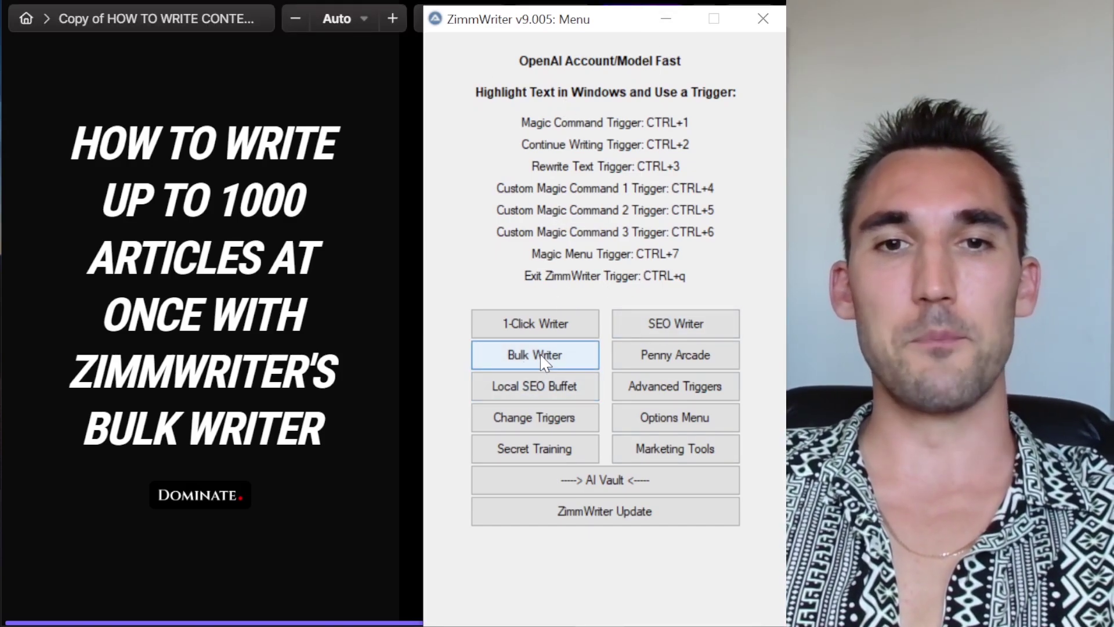
left_click(541, 359)
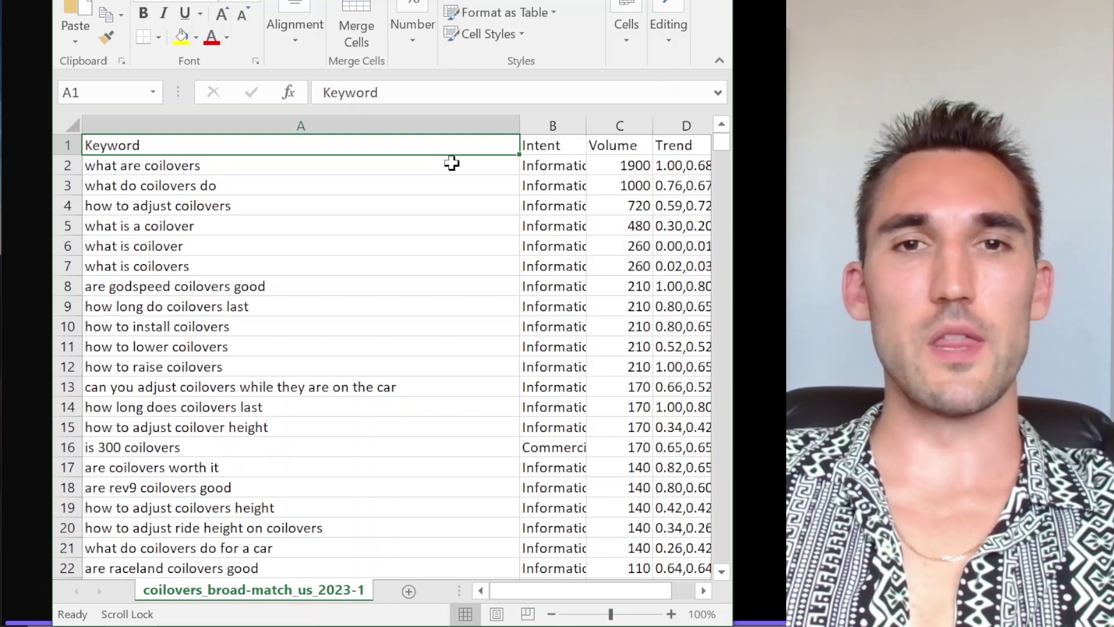
Select the coilover keywords in column A, checking the list ends at row 202, then return to A2
left_click(452, 163)
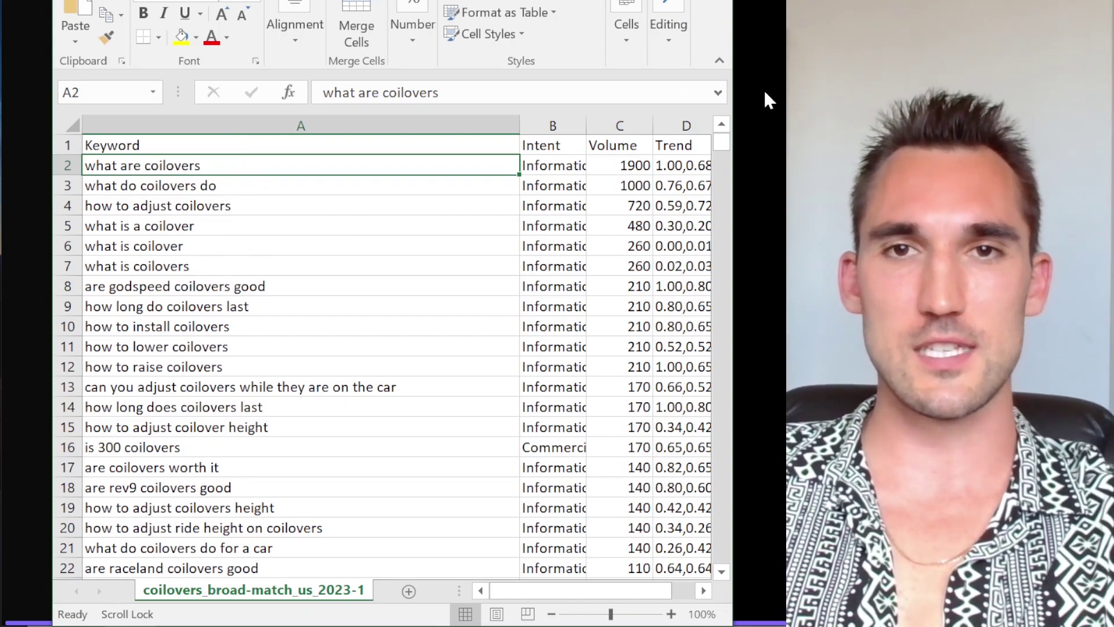
left_click_drag(214, 163, 286, 385)
left_click(286, 385)
scroll(309, 355, "up", 20)
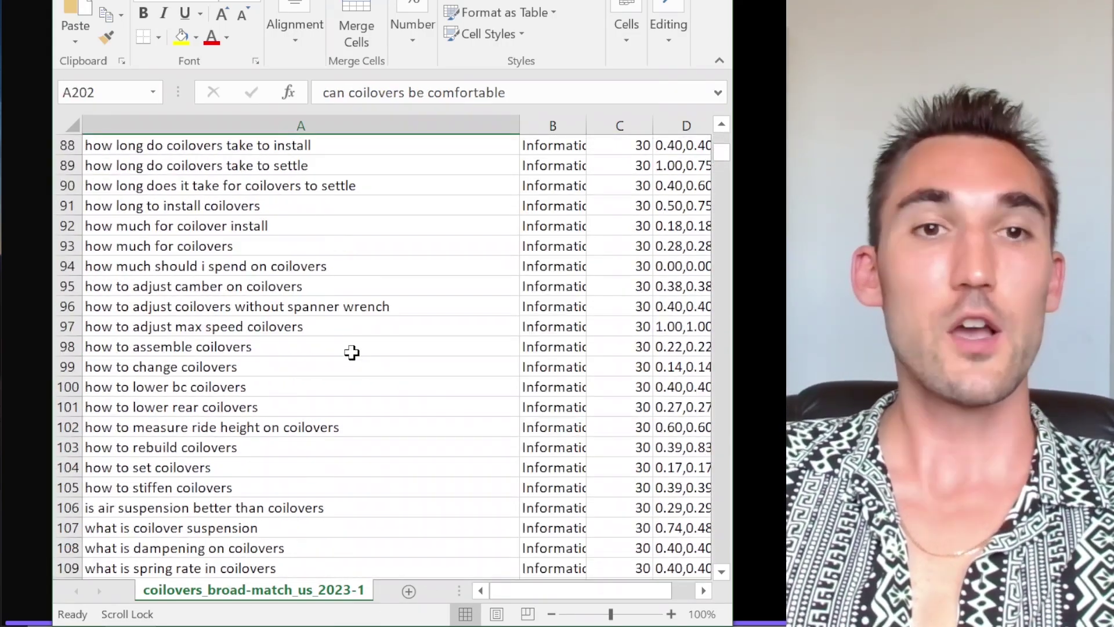
scroll(351, 352, "up", 20)
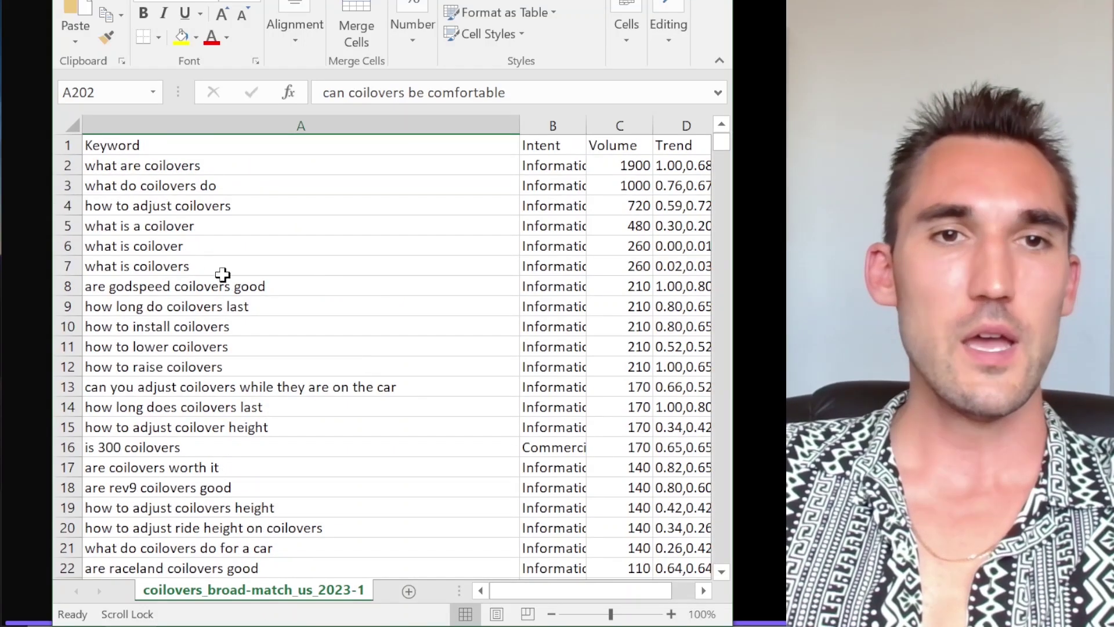
left_click(205, 164)
Open a blank Notepad window and narrow the Excel window to reveal it
key("alt+Tab")
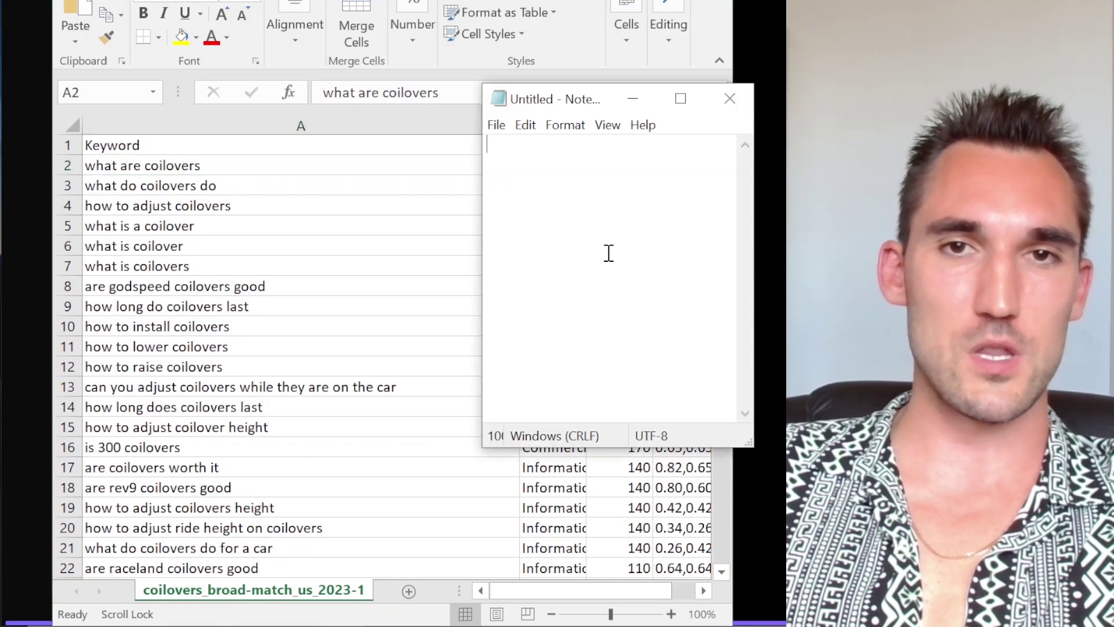
key("alt+Tab")
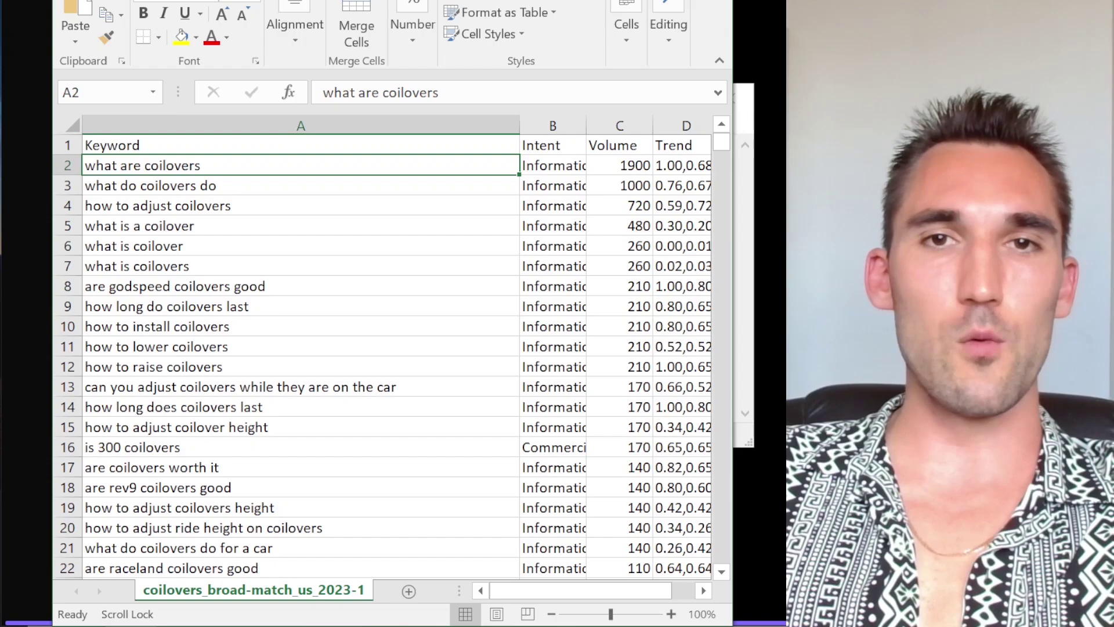
left_click_drag(762, 2, 709, 2)
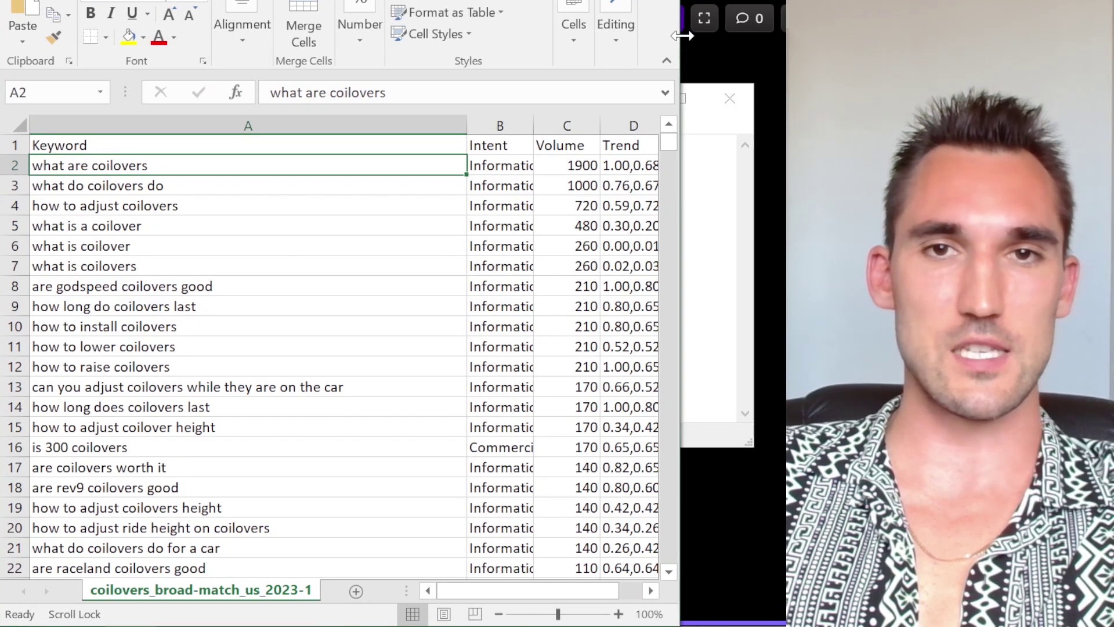
left_click_drag(680, 47, 498, 56)
Open Semrush's Keyword Overview for coilovers and scroll down to its keyword ideas
left_click(590, 100)
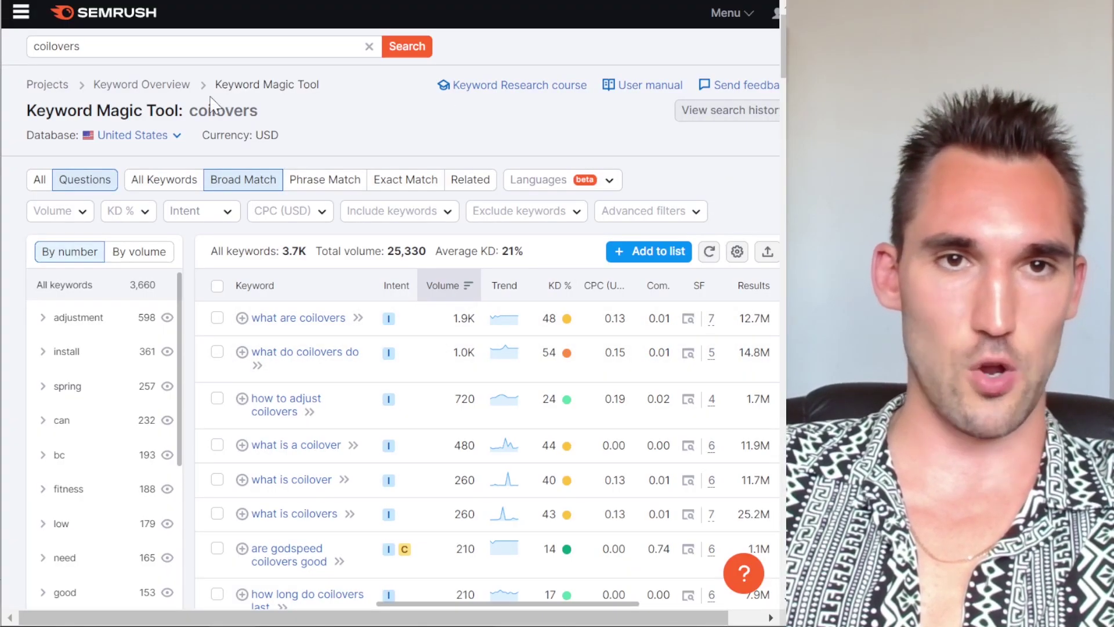
left_click(102, 89)
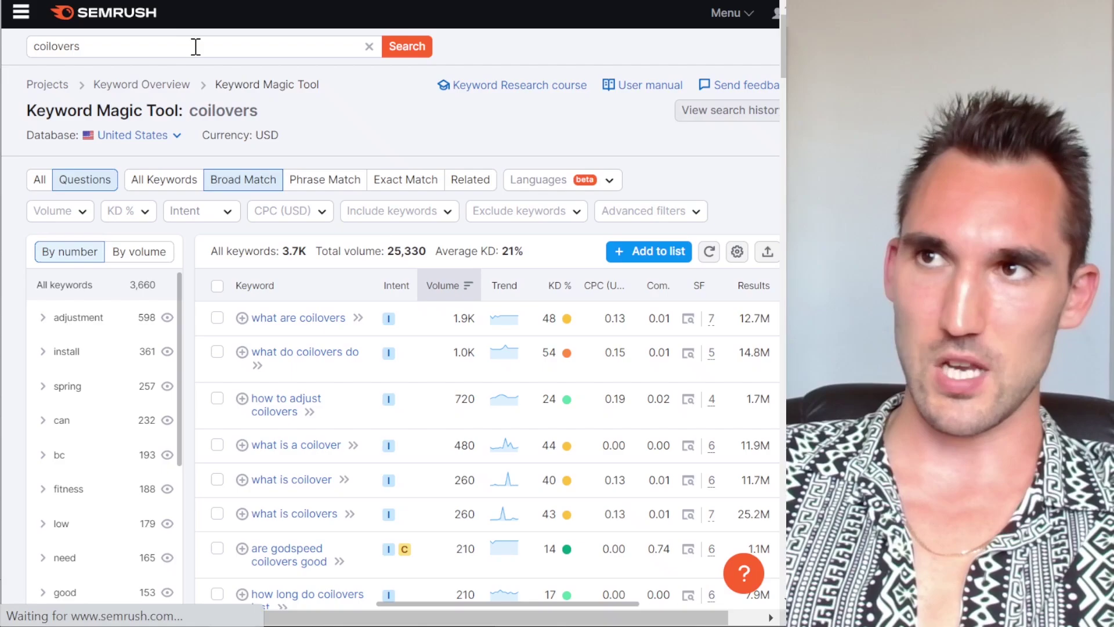
scroll(313, 185, "down", 5)
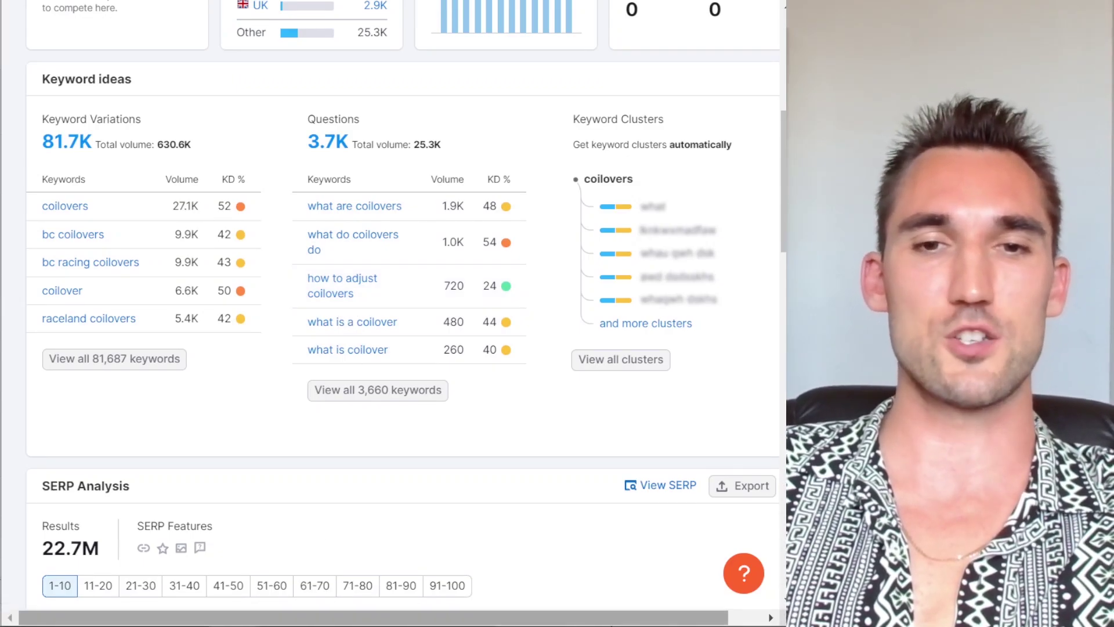
Copy 'what are coilovers', 'what do coilovers do' and 'how to adjust coilovers' into Notepad, one per line
key("alt+Tab")
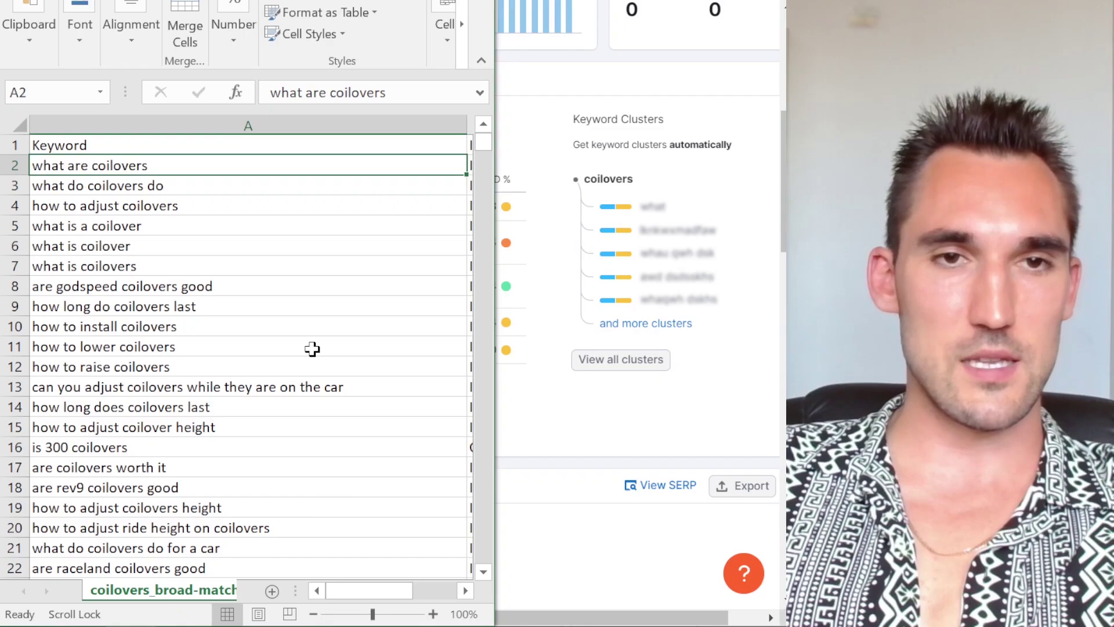
key("alt+Tab")
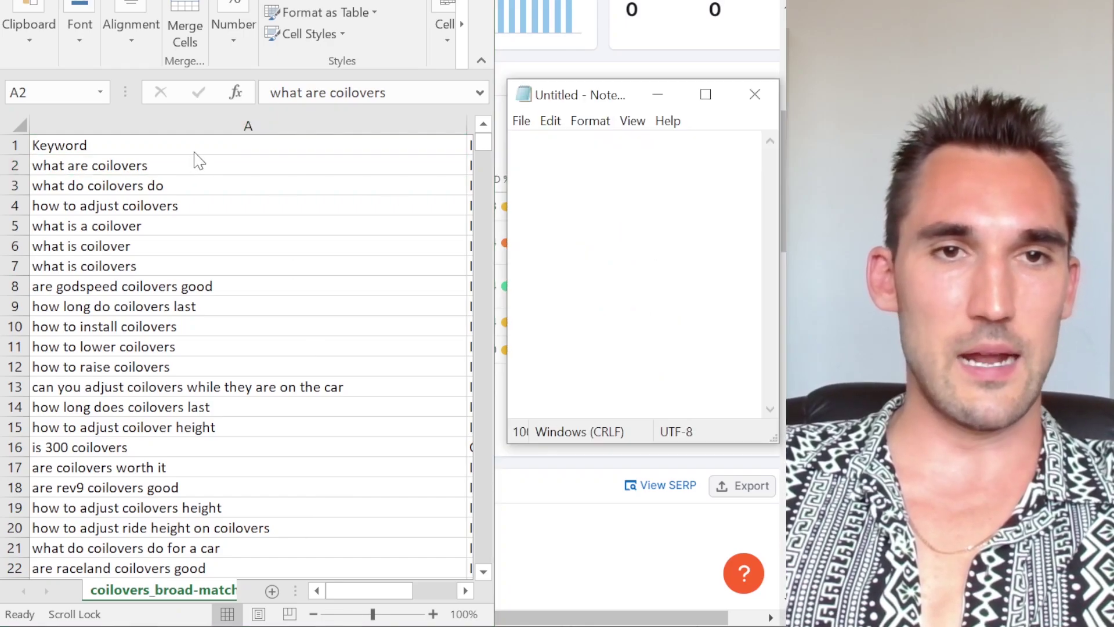
left_click(200, 166)
key("ctrl+c")
left_click(594, 191)
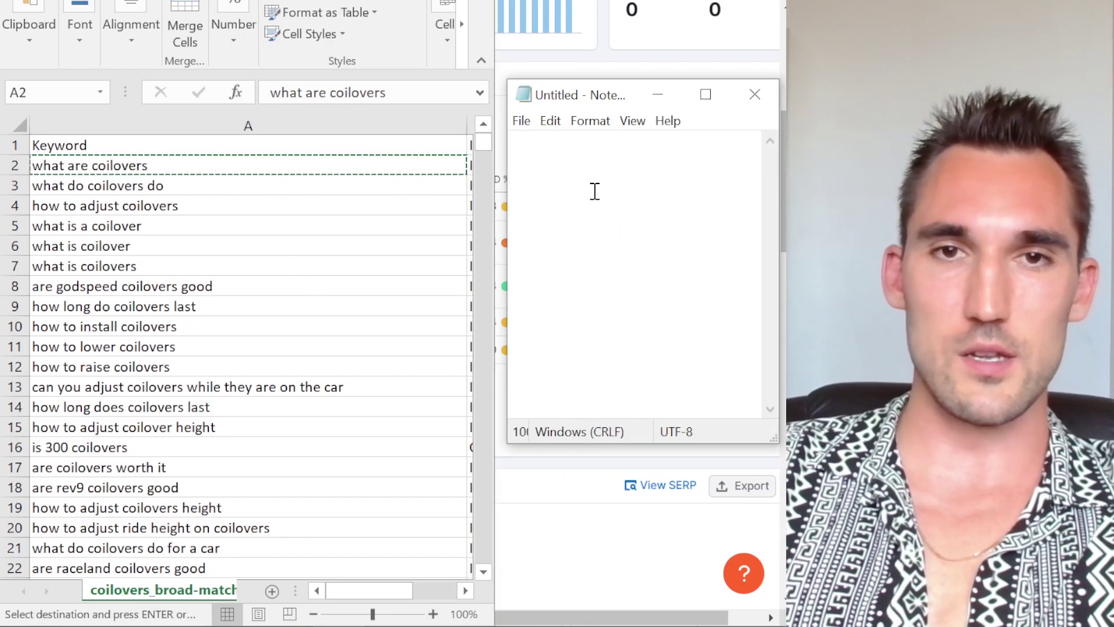
key("ctrl+v")
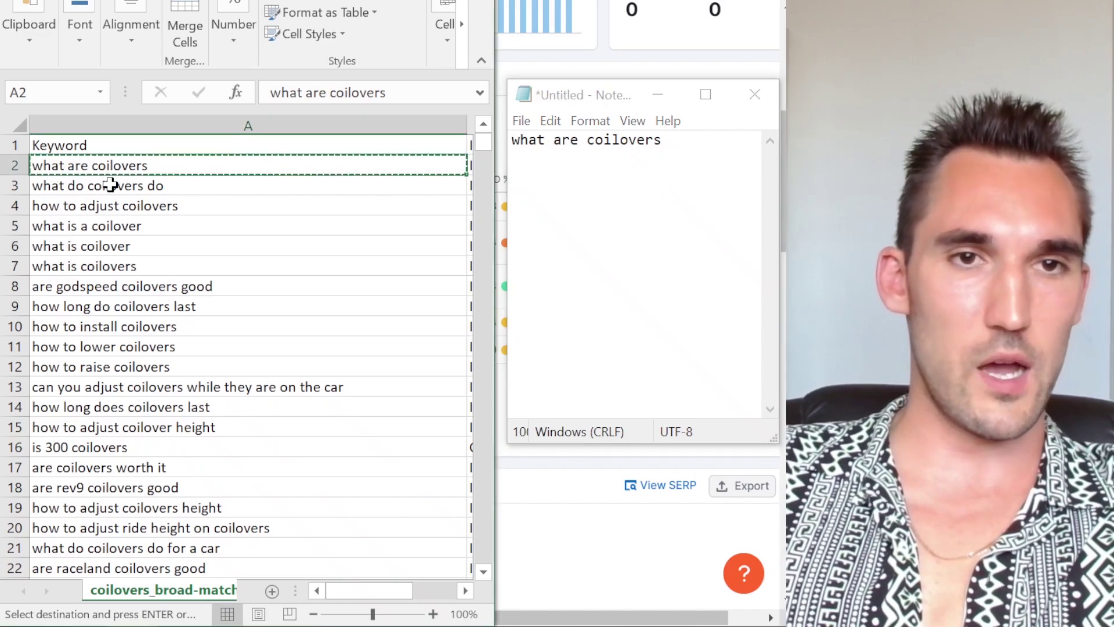
left_click(110, 185)
key("ctrl+c")
left_click(637, 200)
key("Return")
key("ctrl+v")
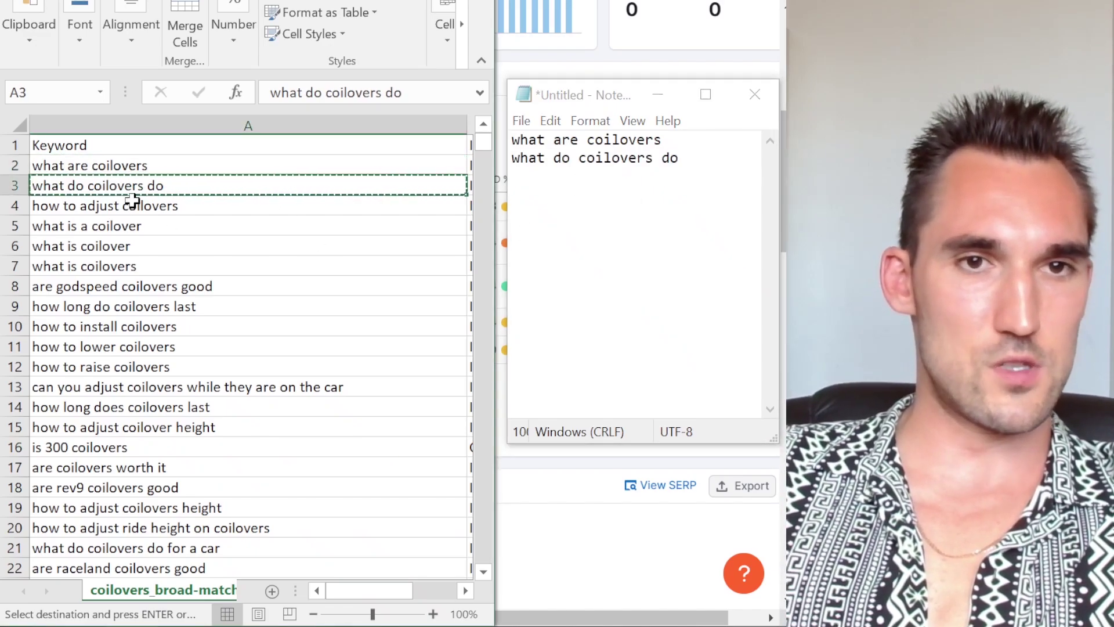
left_click(235, 205)
key("ctrl+c")
left_click(619, 203)
key("ctrl+v")
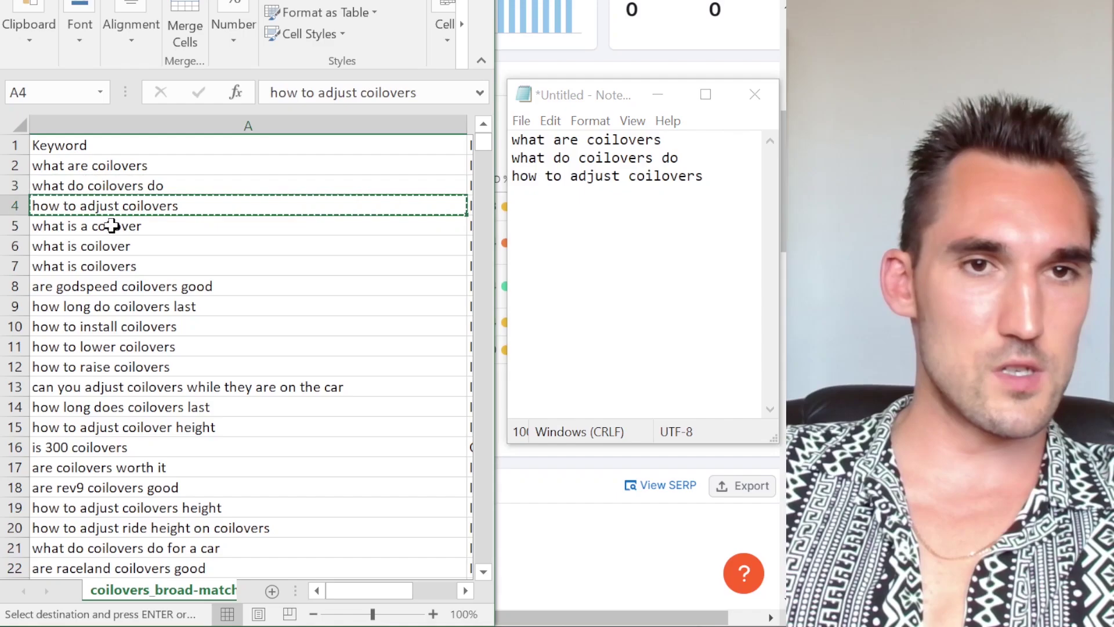
Add 'how long do coilovers last', 'how to lower coilovers' and 'how to raise coilovers' to the Notepad list
scroll(110, 224, "down", 1)
left_click(328, 264)
left_click(299, 247)
key("ctrl+c")
left_click(584, 226)
key("ctrl+v")
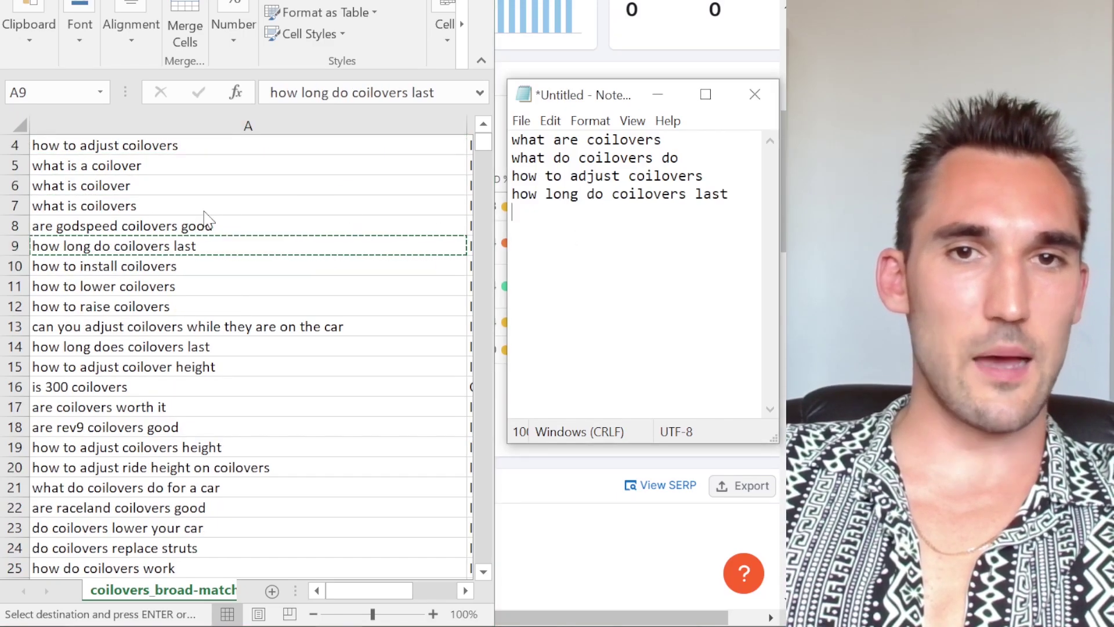
left_click(174, 226)
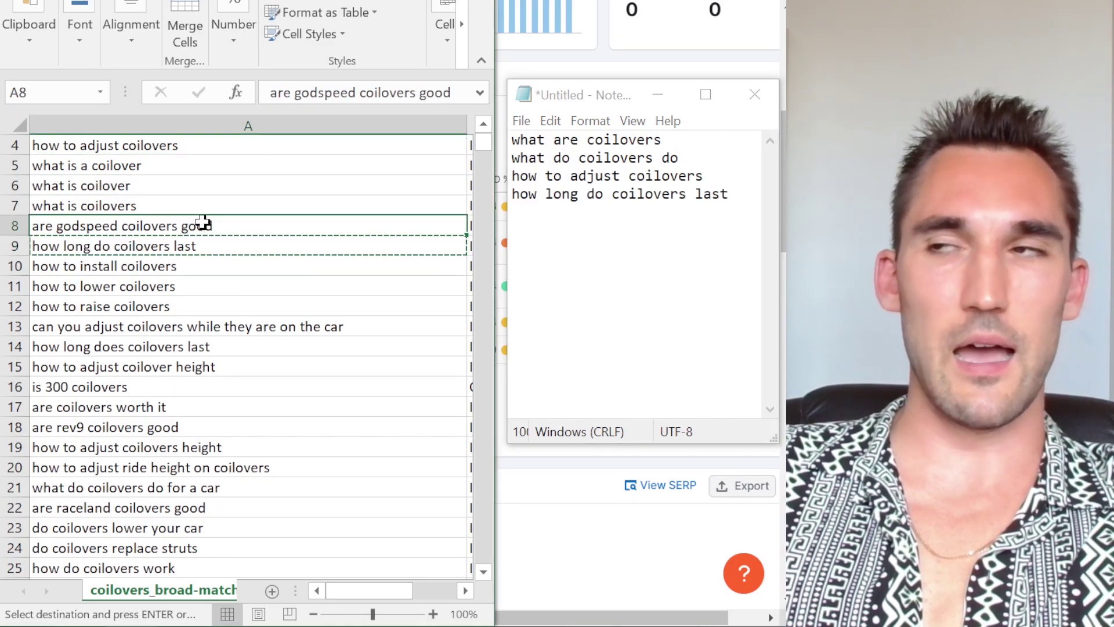
left_click(689, 224)
key("shift+Up")
key("shift+Up")
key("shift+Up")
key("shift+Up")
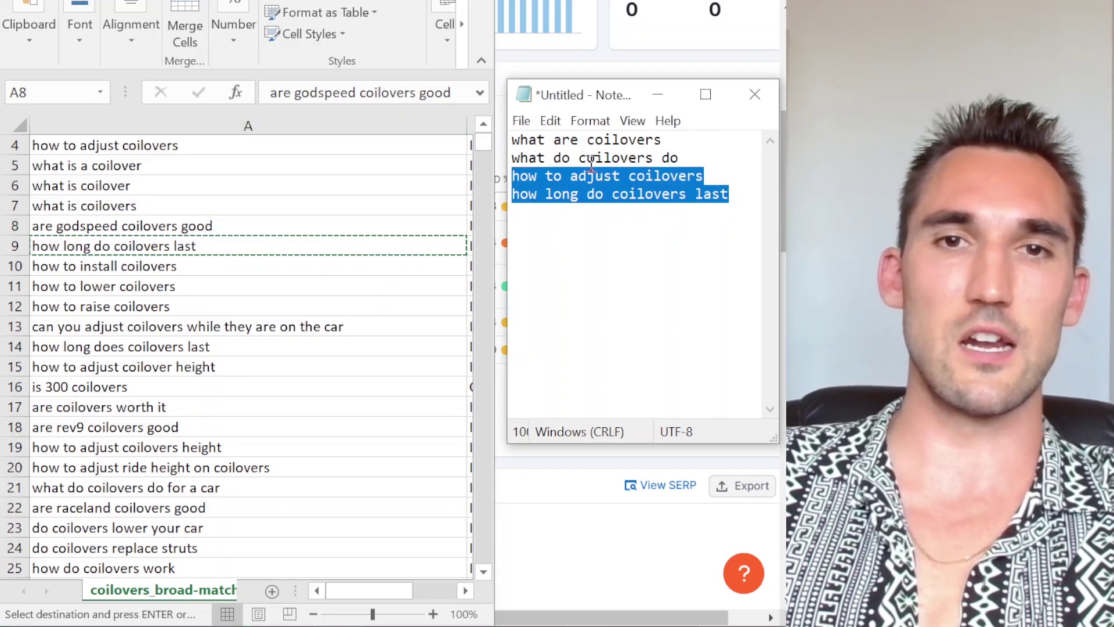
left_click(722, 233)
left_click(168, 284)
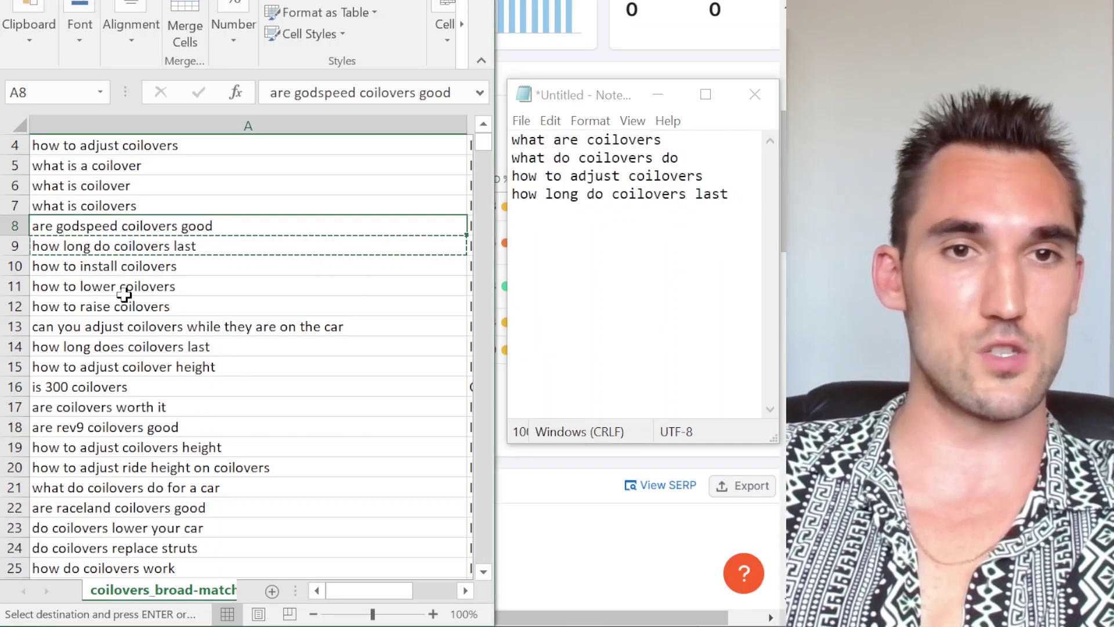
key("ctrl+c")
left_click(586, 265)
key("ctrl+v")
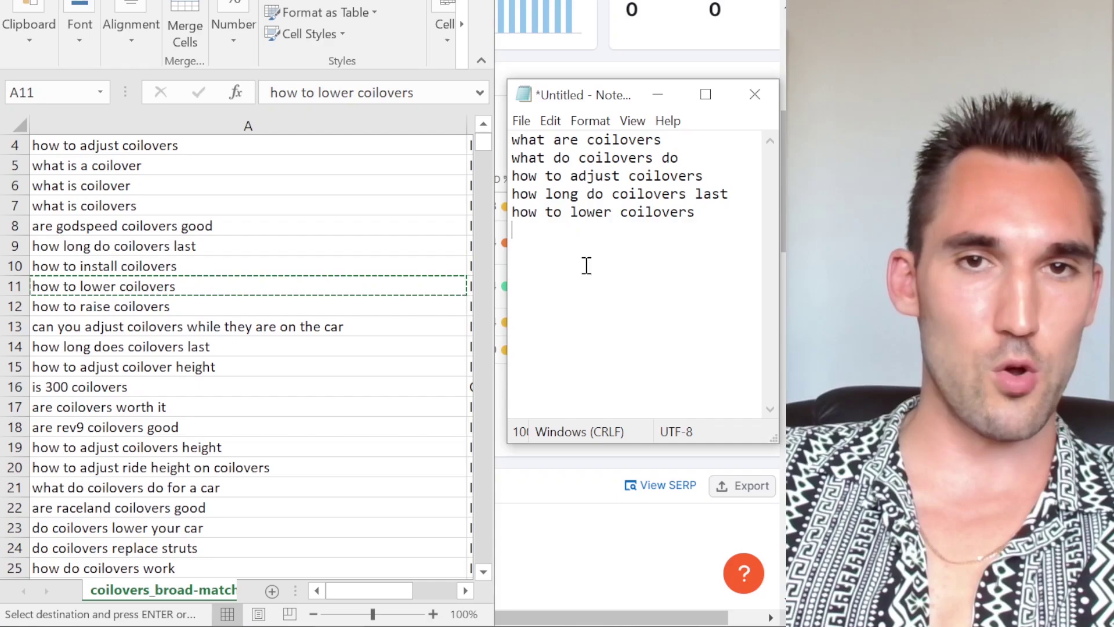
left_click(102, 309)
key("ctrl+c")
left_click(554, 270)
key("ctrl+v")
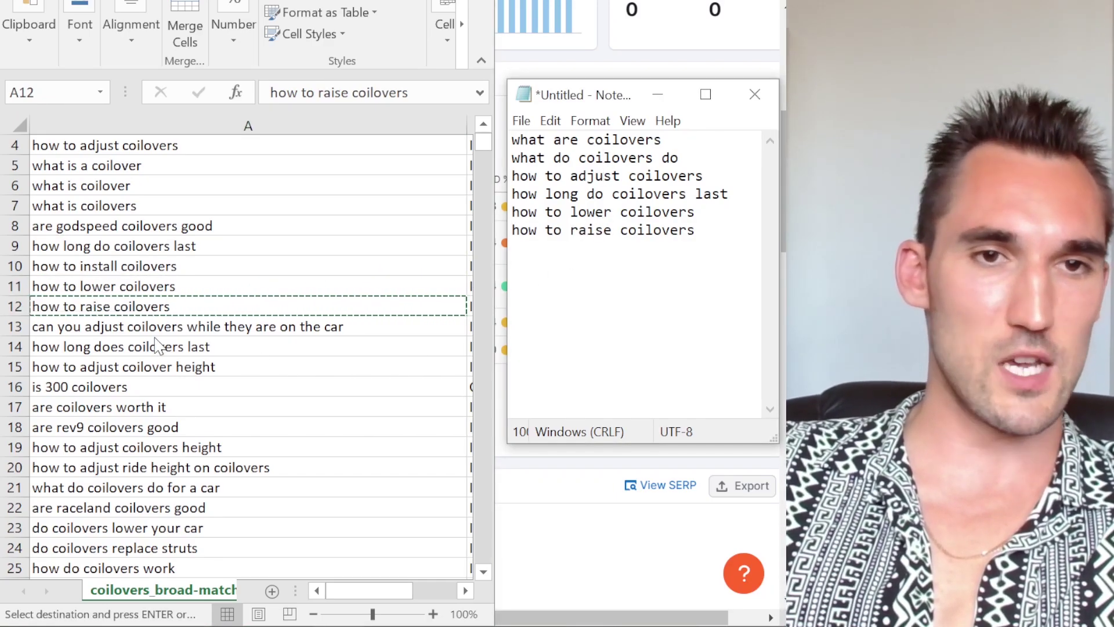
Add 'are coilovers worth it', 'do coilovers replace struts', 'how do coilovers work' and the install cost question
scroll(341, 319, "down", 1)
scroll(341, 318, "down", 1)
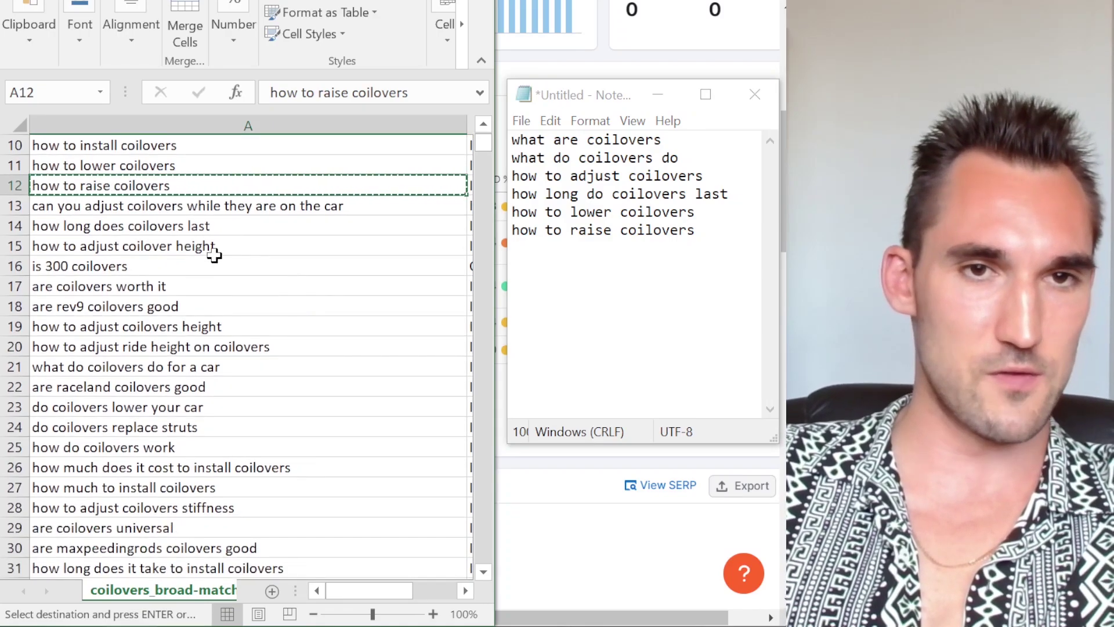
left_click(348, 284)
scroll(352, 255, "down", 1)
key("ctrl+c")
left_click(656, 291)
key("ctrl+v")
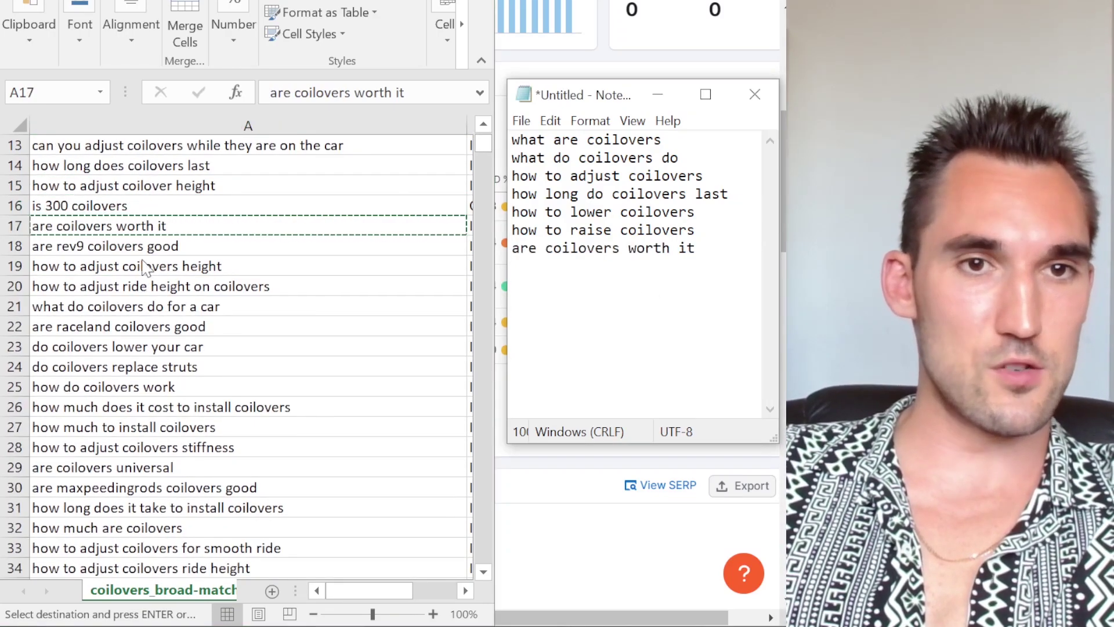
scroll(226, 261, "down", 2)
left_click(226, 246)
key("ctrl+c")
left_click(634, 303)
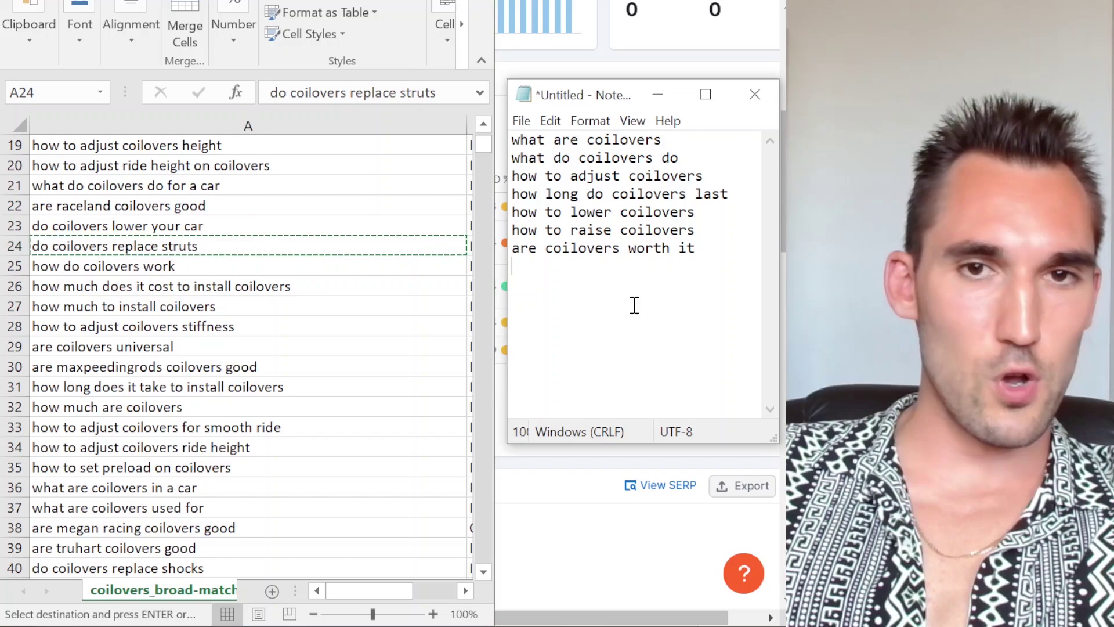
key("ctrl+v")
left_click(212, 265)
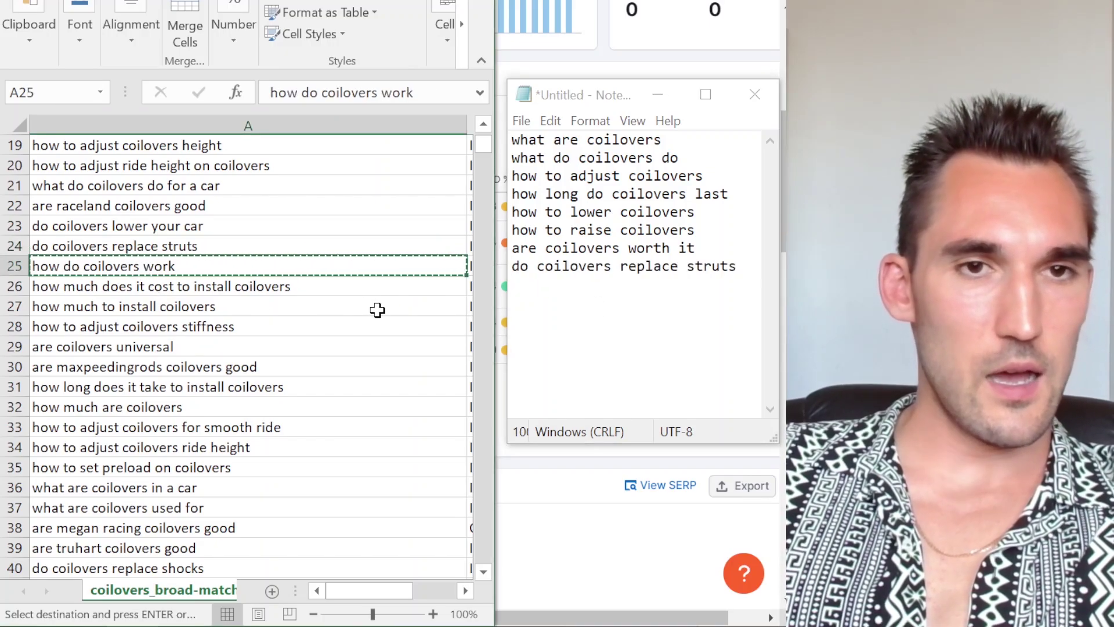
left_click(582, 313)
key("ctrl+v")
left_click(353, 285)
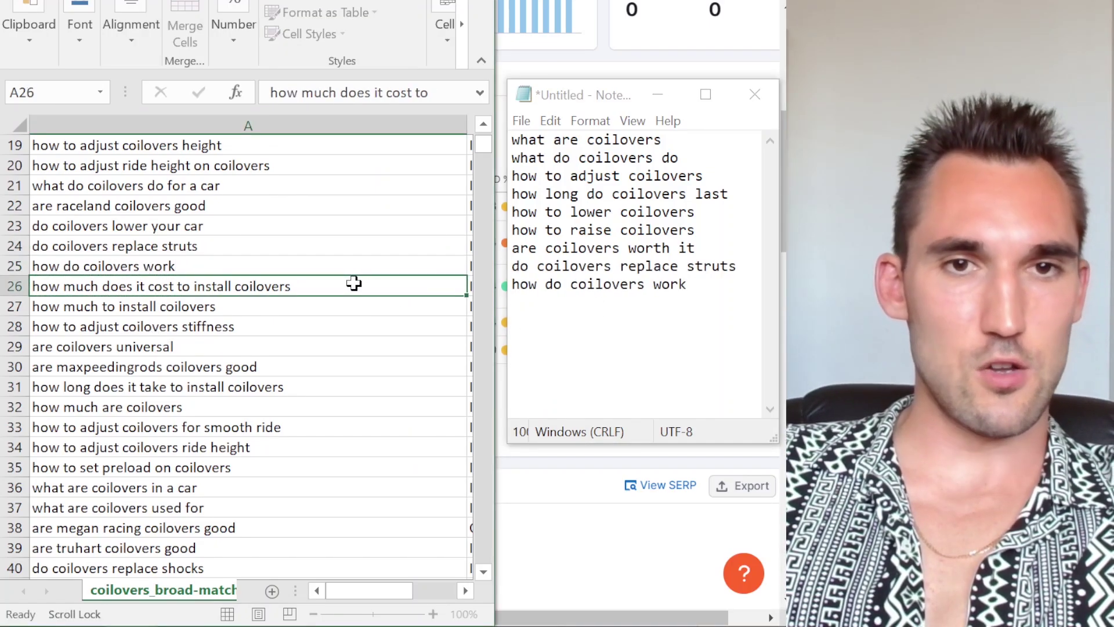
key("ctrl+c")
left_click(545, 330)
key("ctrl+v")
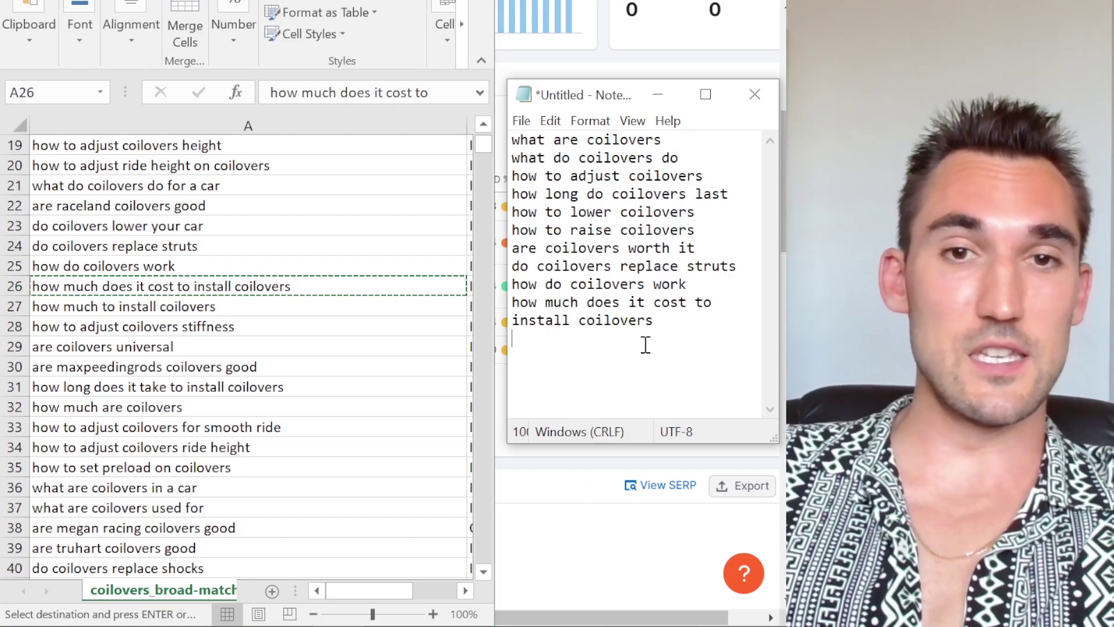
Add 'are coilovers universal' as a new line in the Notepad list
scroll(301, 261, "down", 1)
scroll(278, 261, "down", 1)
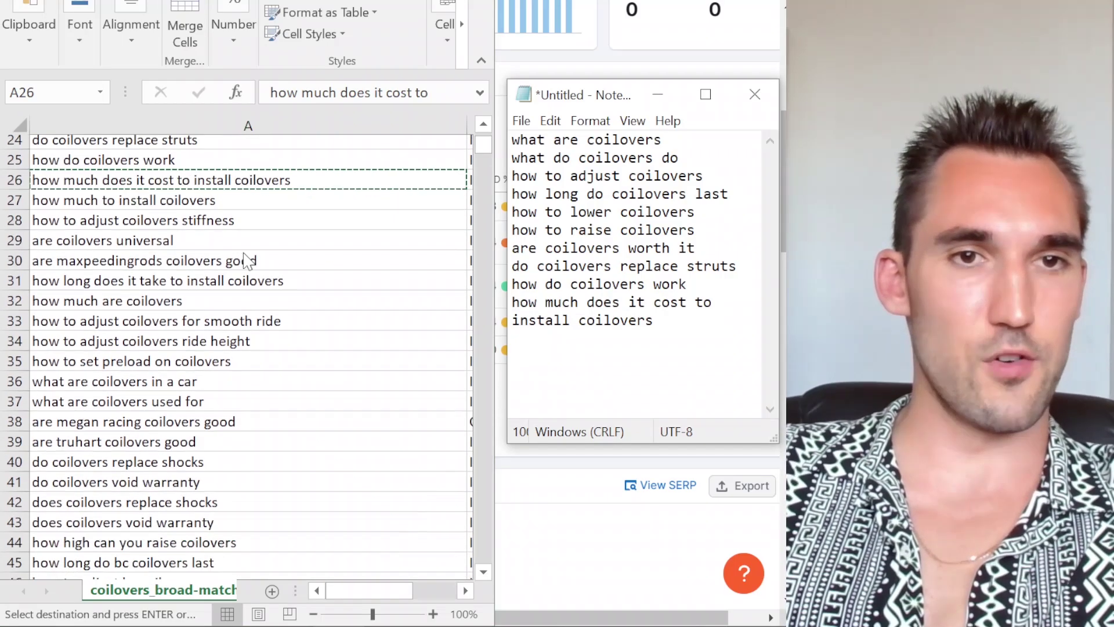
scroll(246, 261, "down", 1)
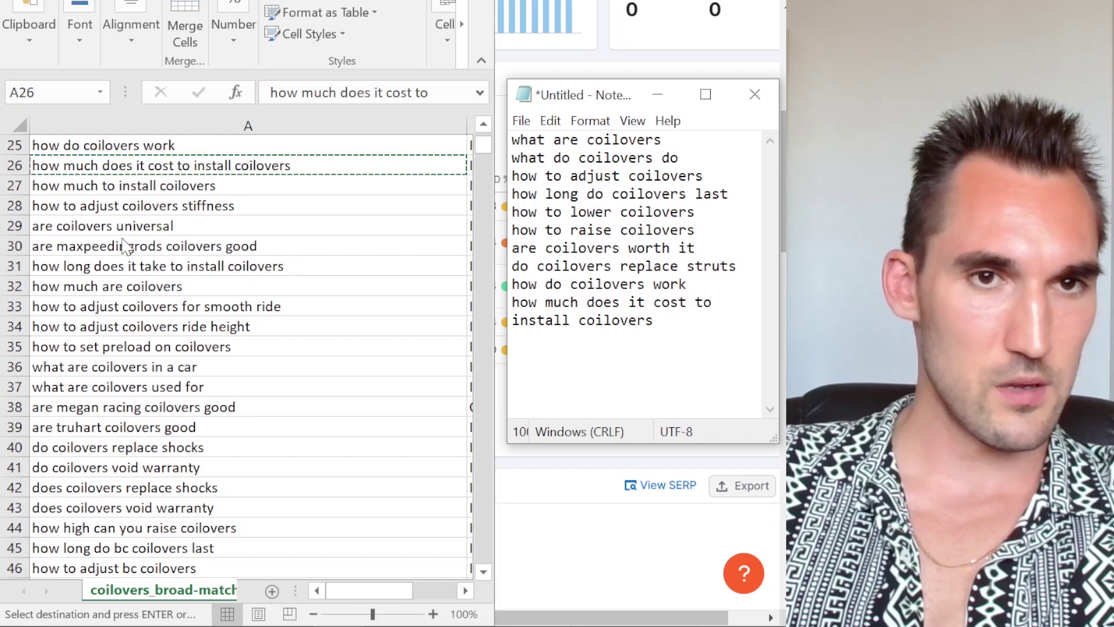
left_click(125, 227)
key("ctrl+c")
left_click(606, 378)
key("ctrl+v")
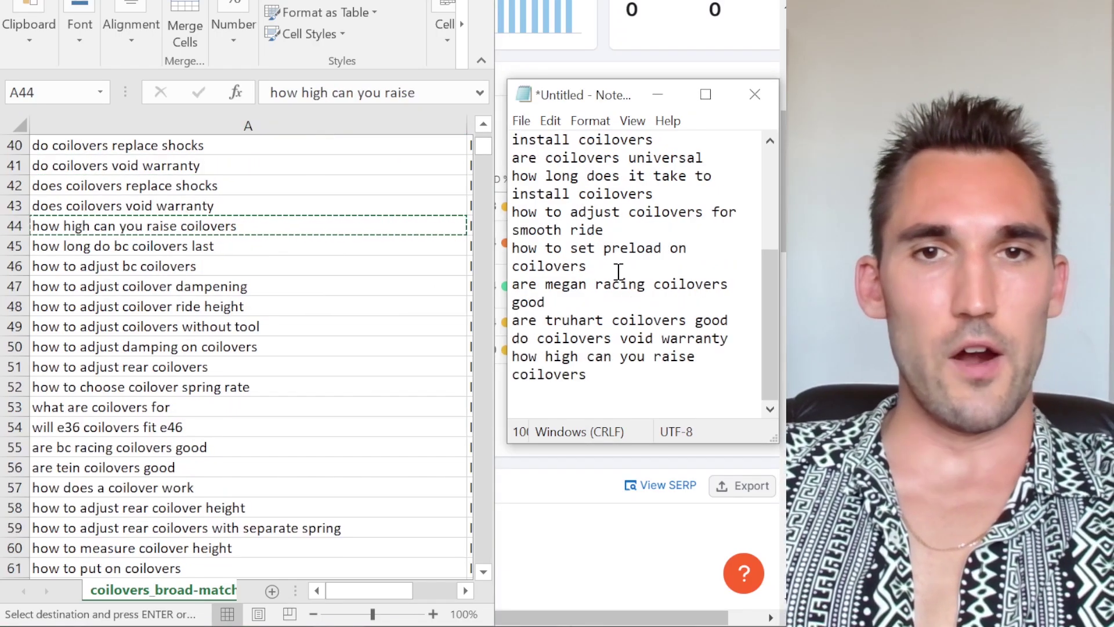
Select the whole collected question list in Notepad and copy it
scroll(619, 272, "up", 4)
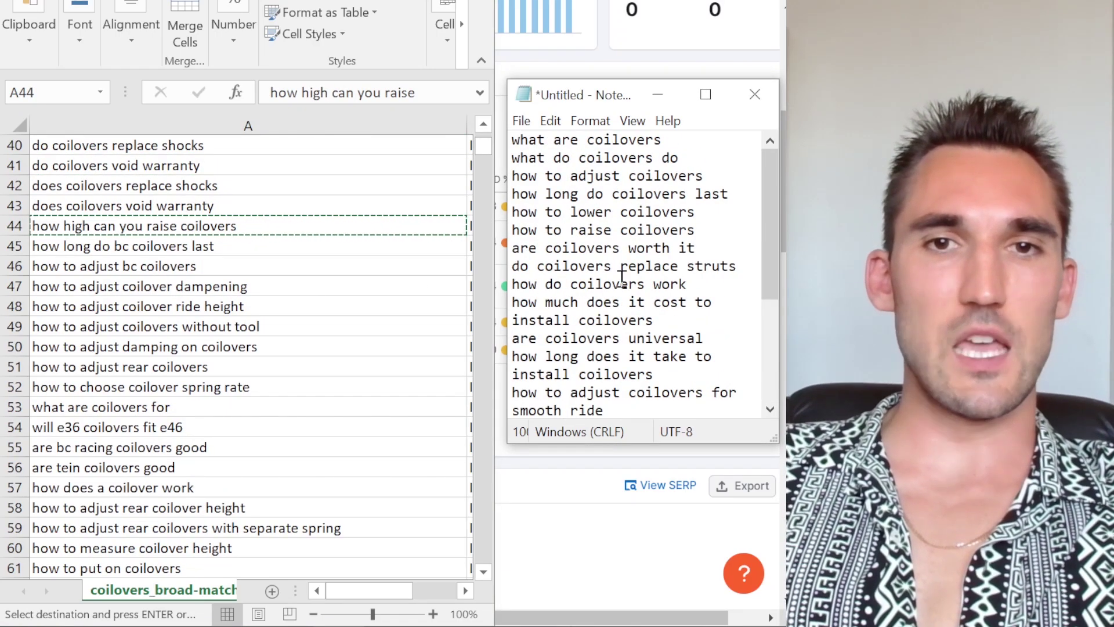
scroll(621, 277, "down", 4)
scroll(148, 297, "up", 3)
left_click_drag(609, 395, 455, 70)
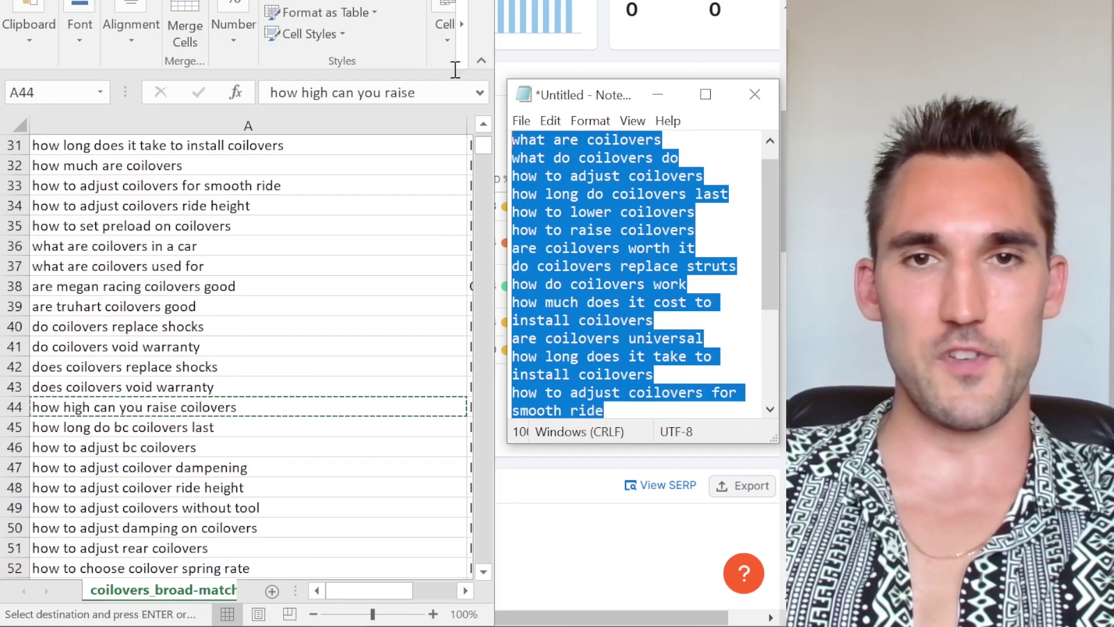
key("ctrl+c")
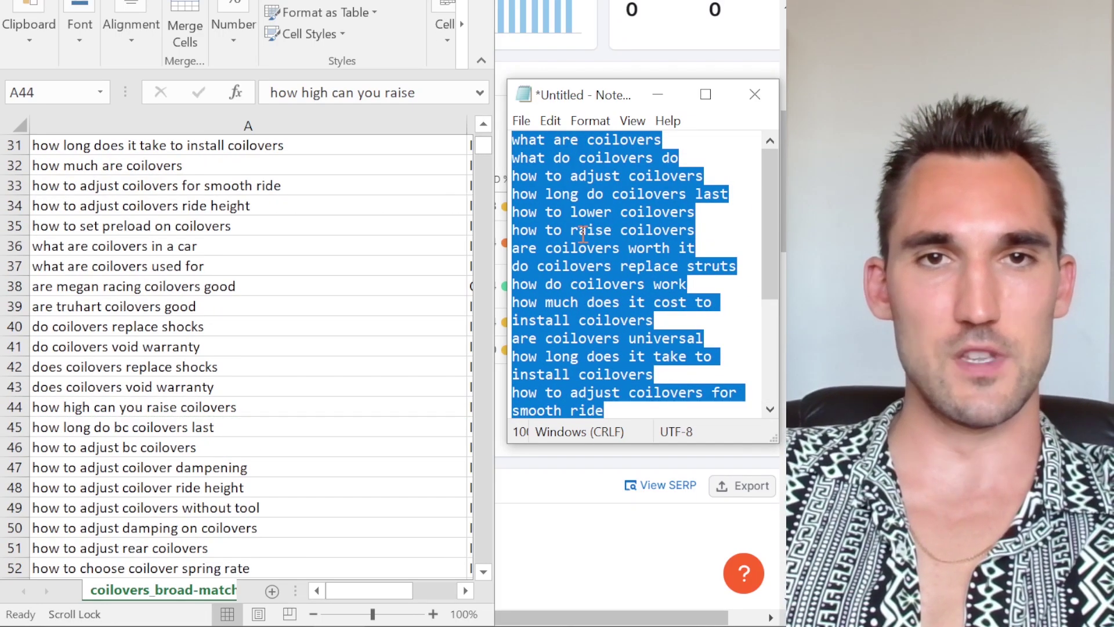
Paste the copied coilover questions into the Bulk Blog Writer's List of Blog Post Titles
key("alt+Tab")
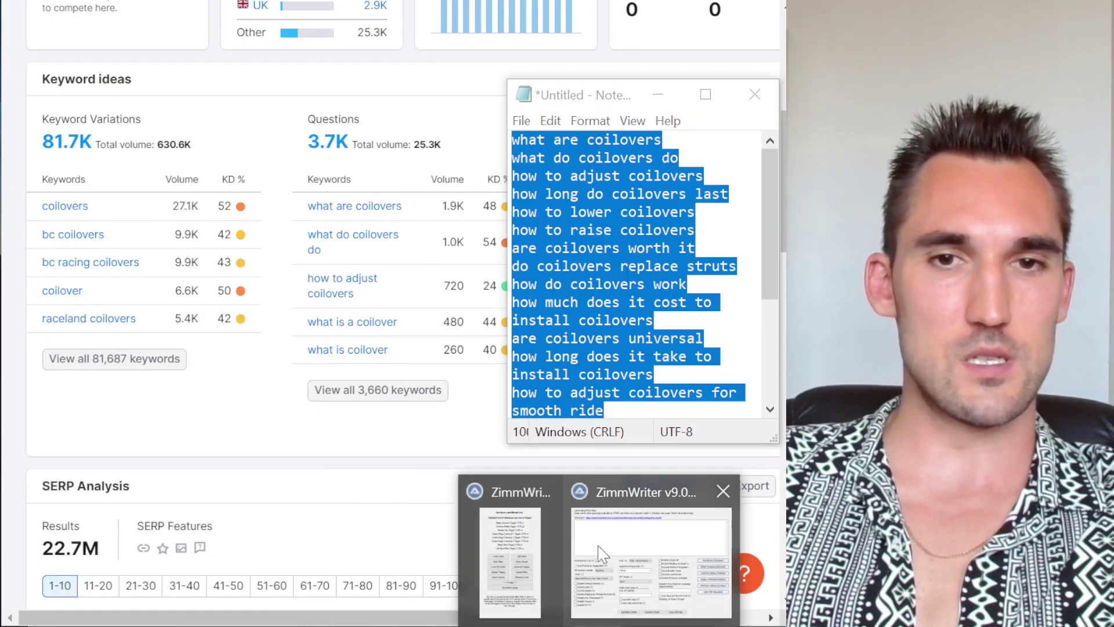
left_click(604, 554)
key("ctrl+v")
scroll(269, 290, "up", 2)
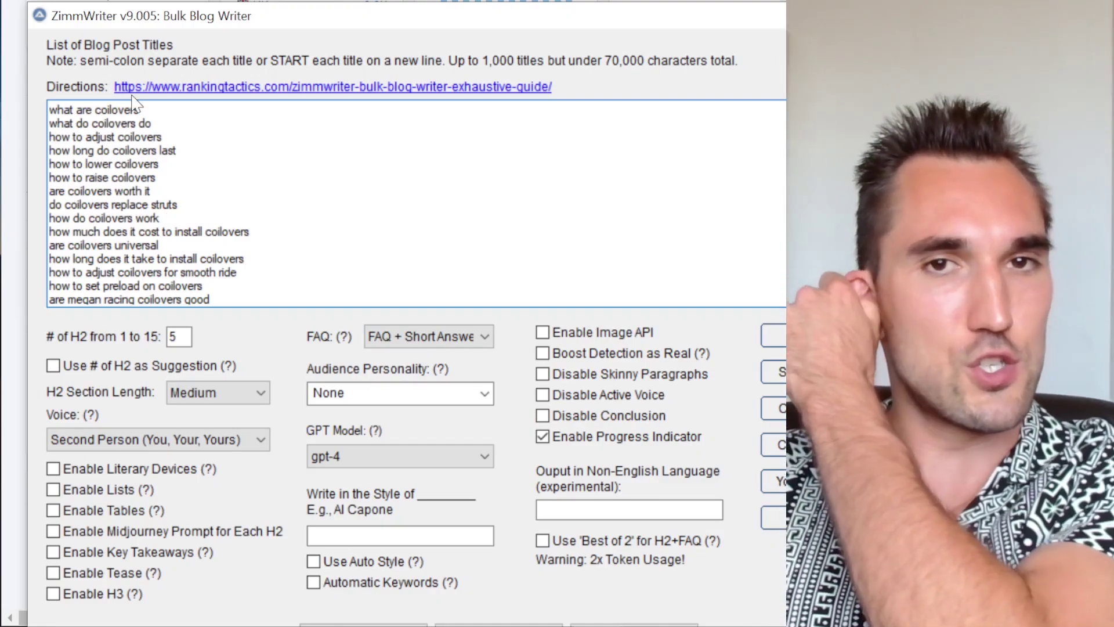
scroll(137, 145, "down", 2)
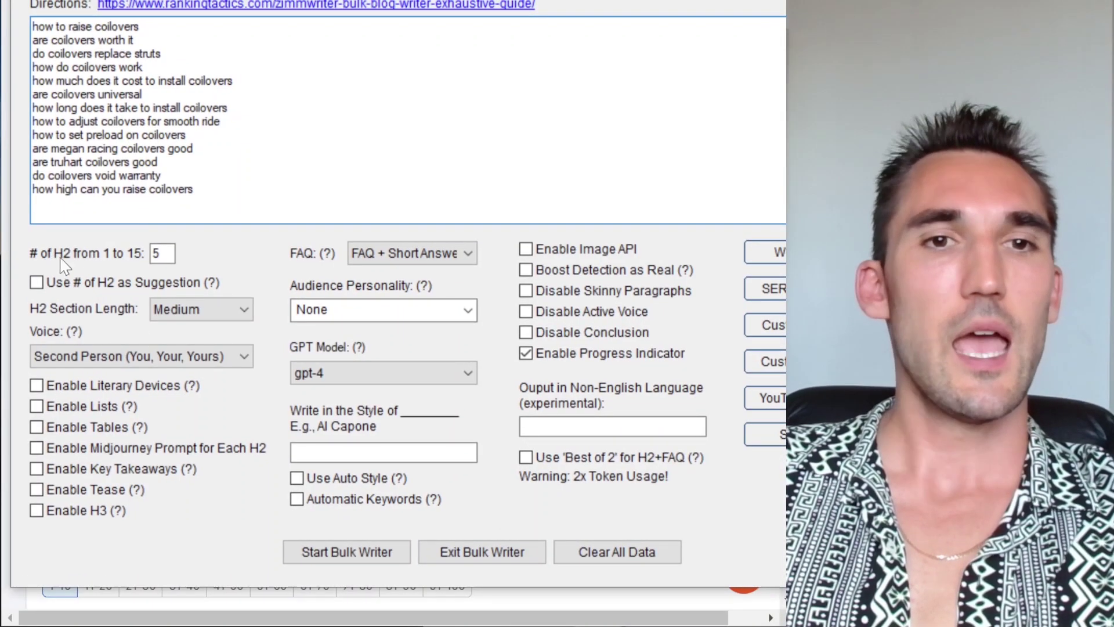
Keep the H2 count at 5 and tick 'Use # of H2 as Suggestion'
double_click(157, 253)
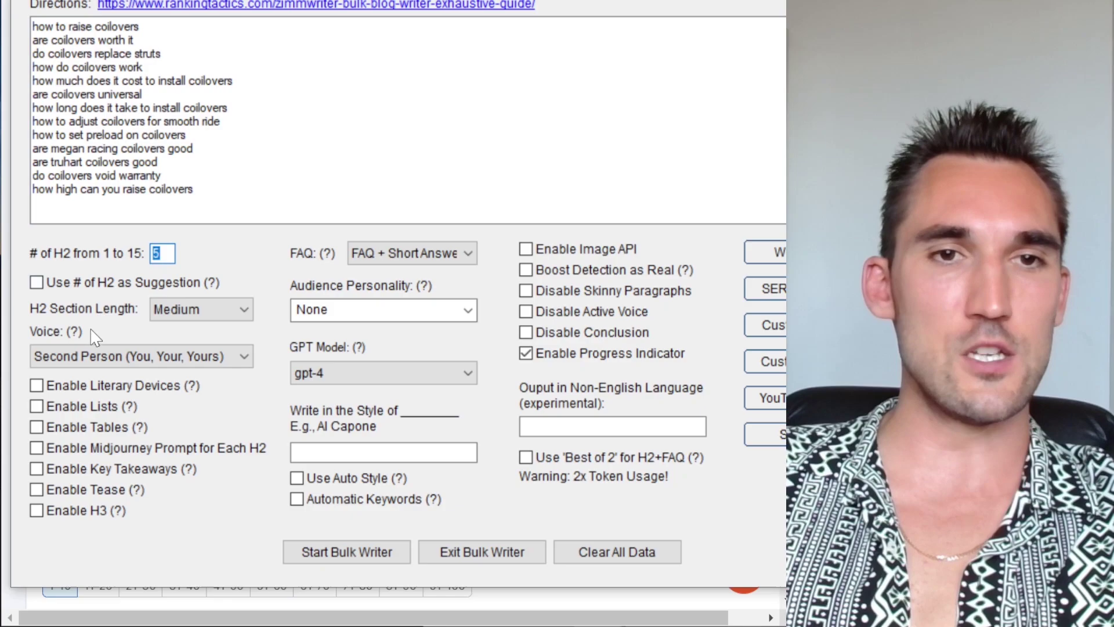
mouse_move(38, 288)
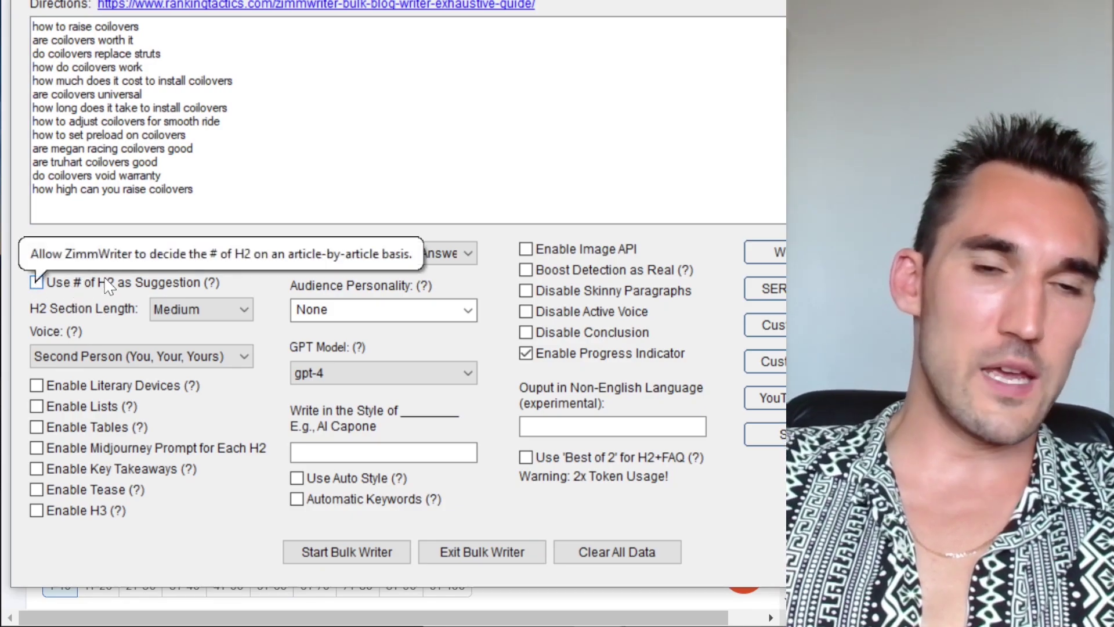
left_click(134, 286)
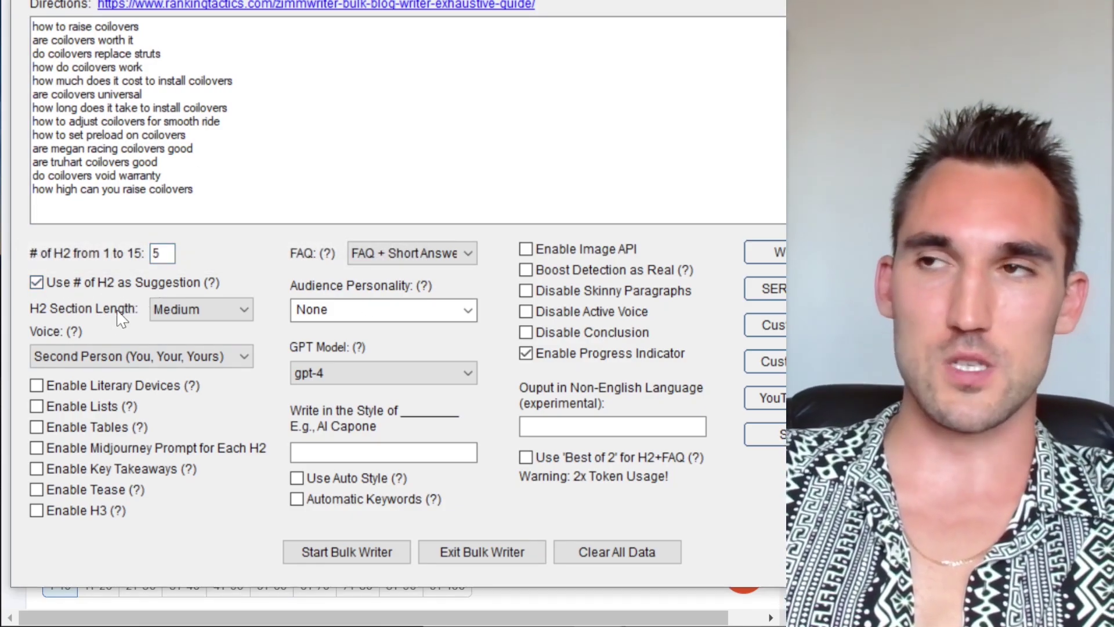
left_click(34, 285)
left_click(33, 286)
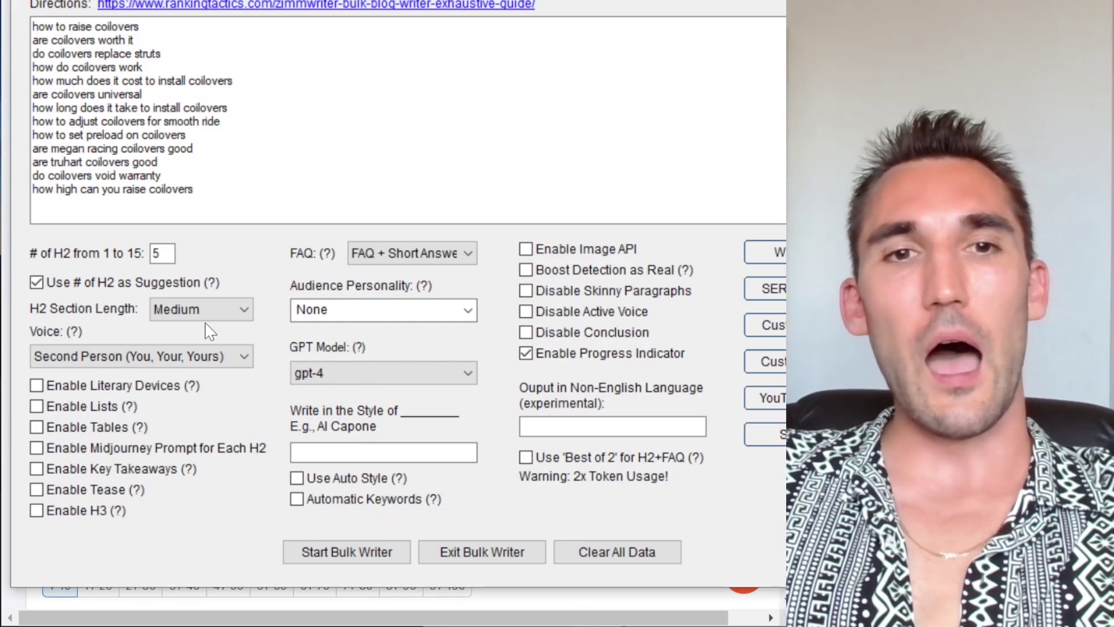
Leave H2 Section Length at Medium and switch the voice from Second Person to Professional
left_click(213, 316)
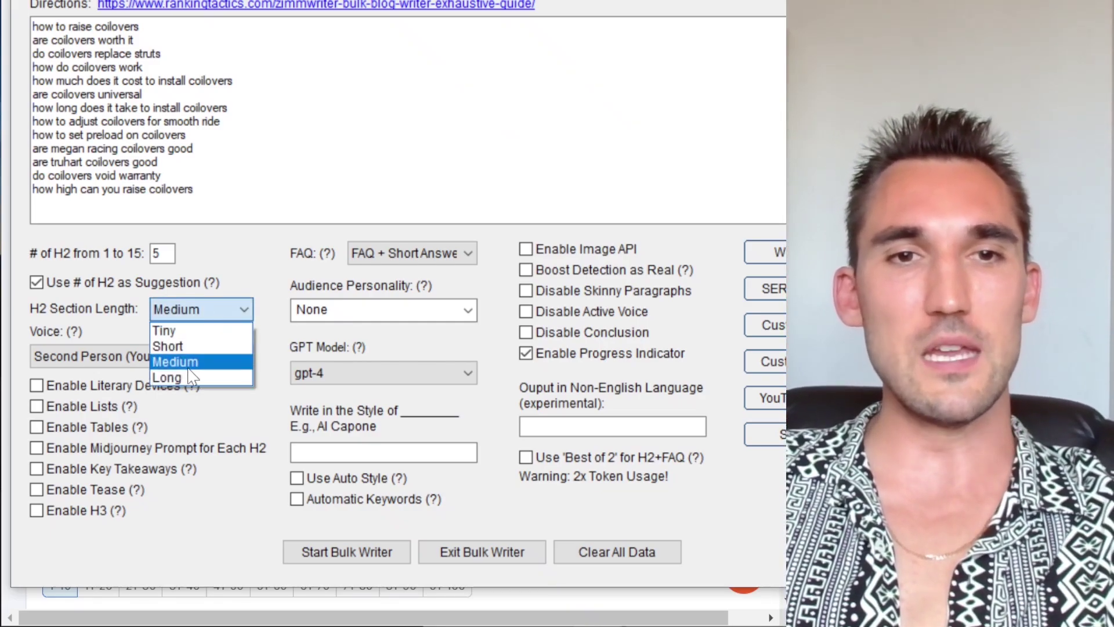
left_click(187, 365)
left_click(192, 355)
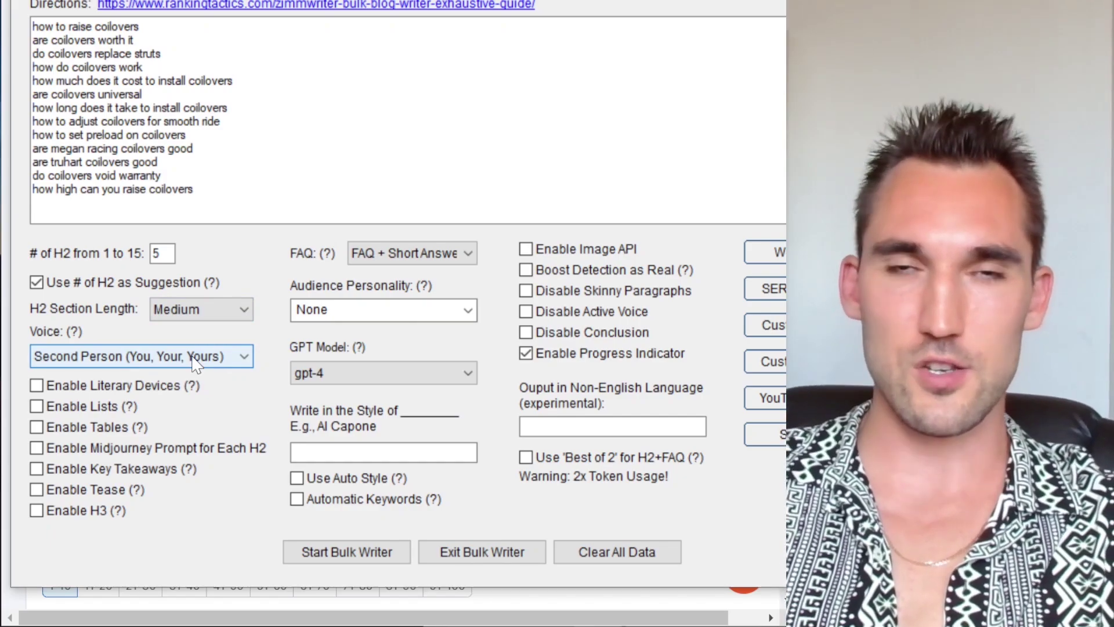
left_click(137, 207)
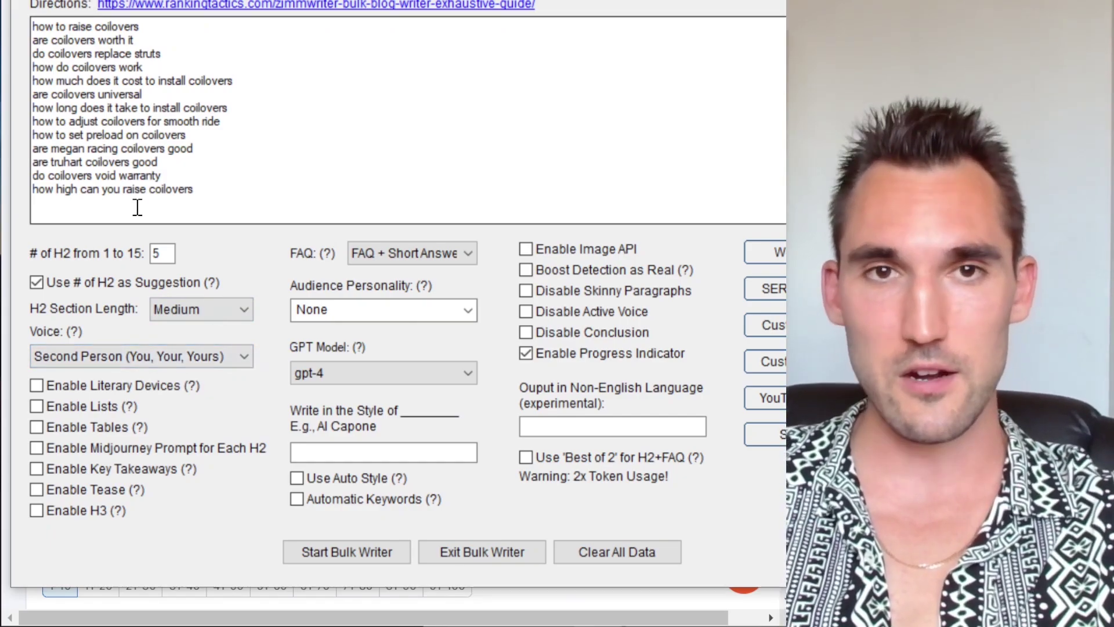
left_click(137, 358)
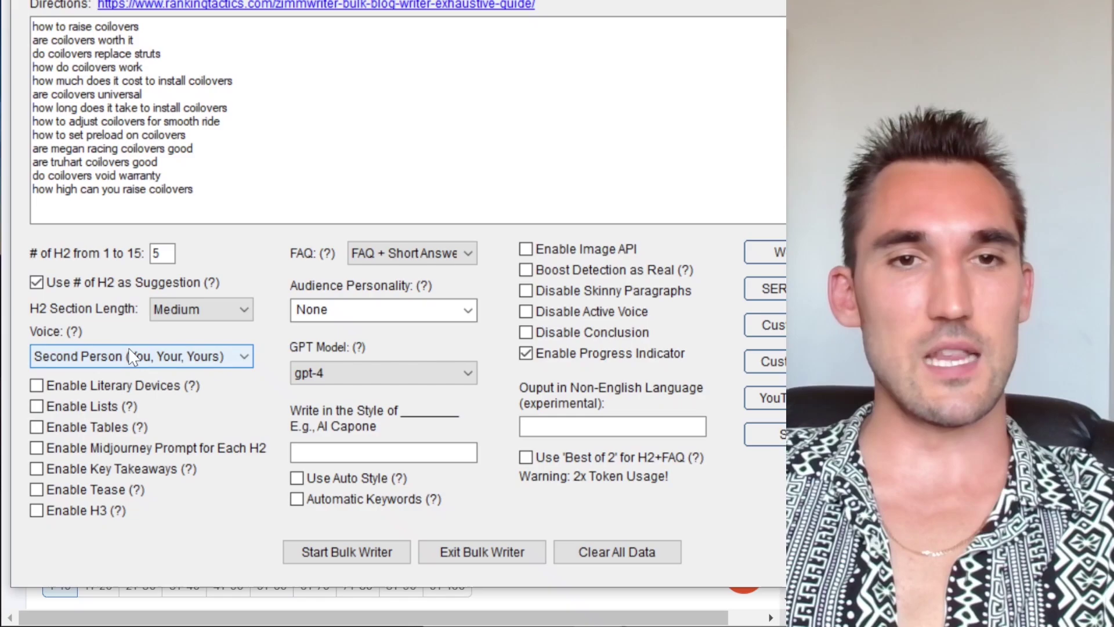
left_click(135, 356)
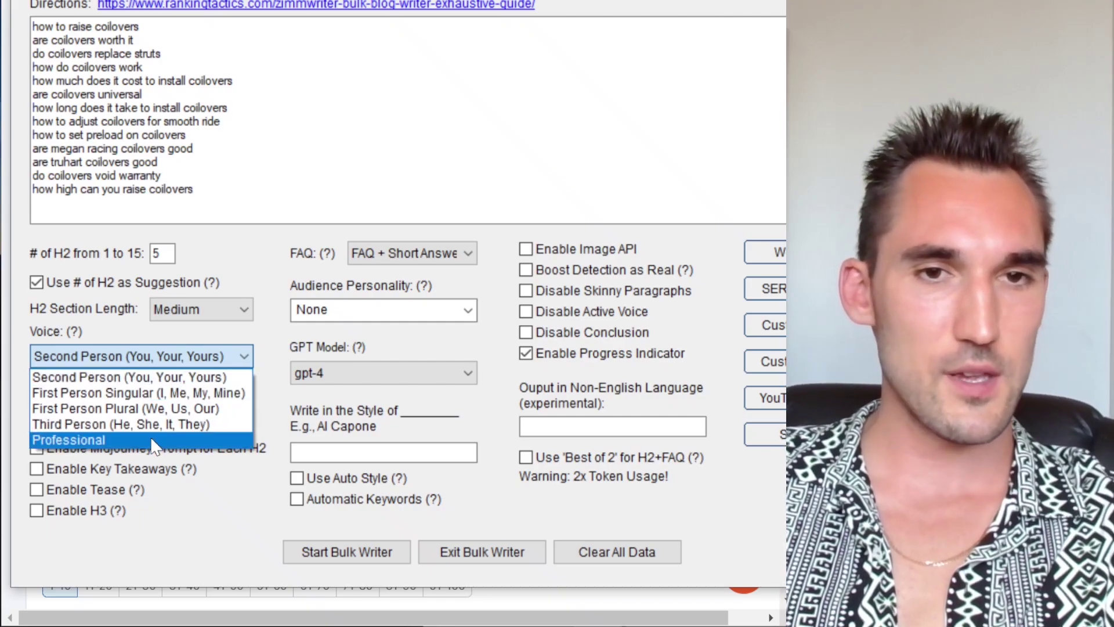
left_click(150, 439)
mouse_move(121, 429)
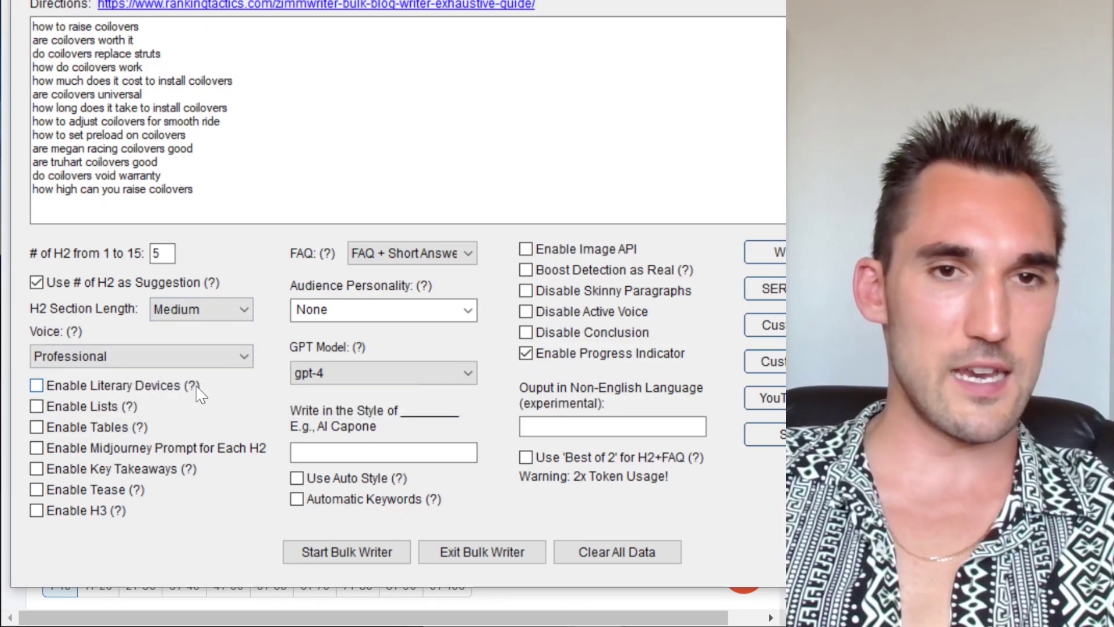
Tick Enable Lists, Enable Key Takeaways and Enable H3 for the articles
mouse_move(197, 395)
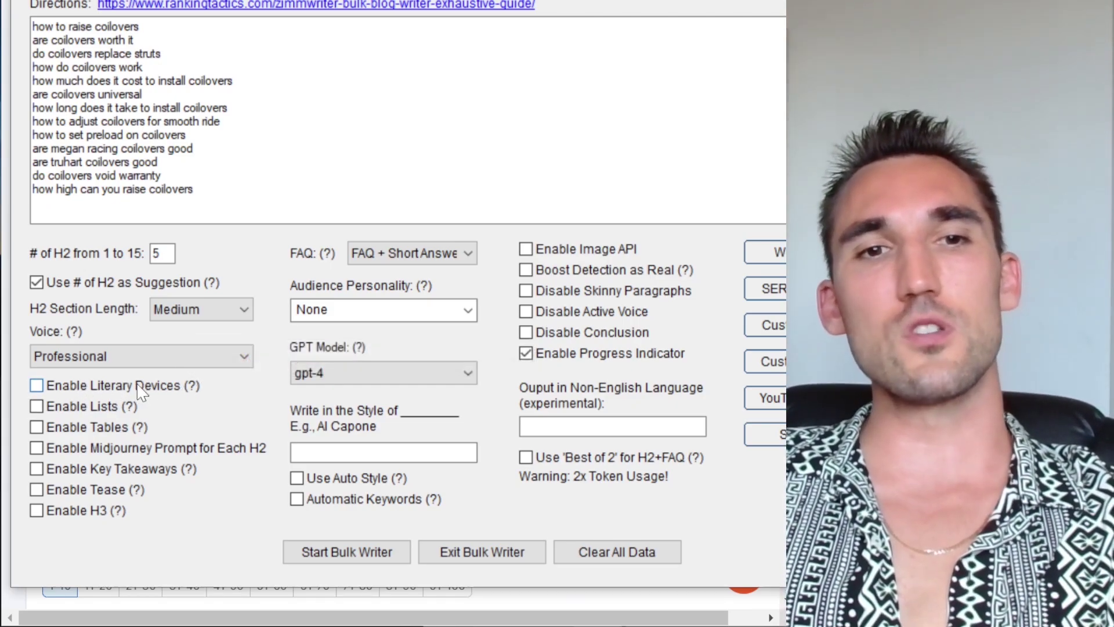
mouse_move(83, 377)
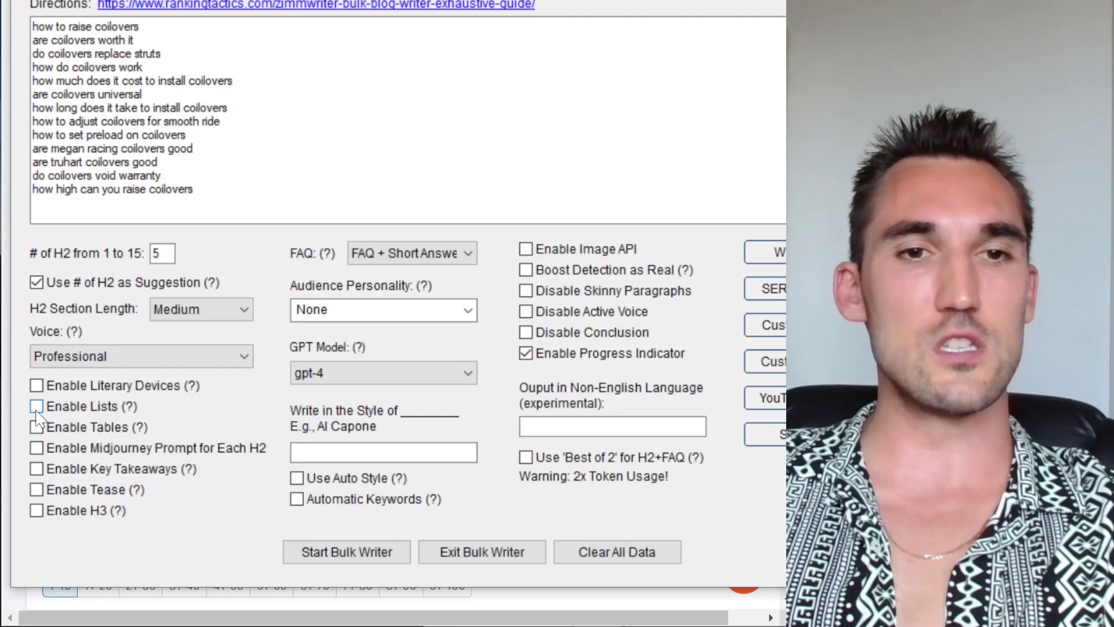
left_click(36, 408)
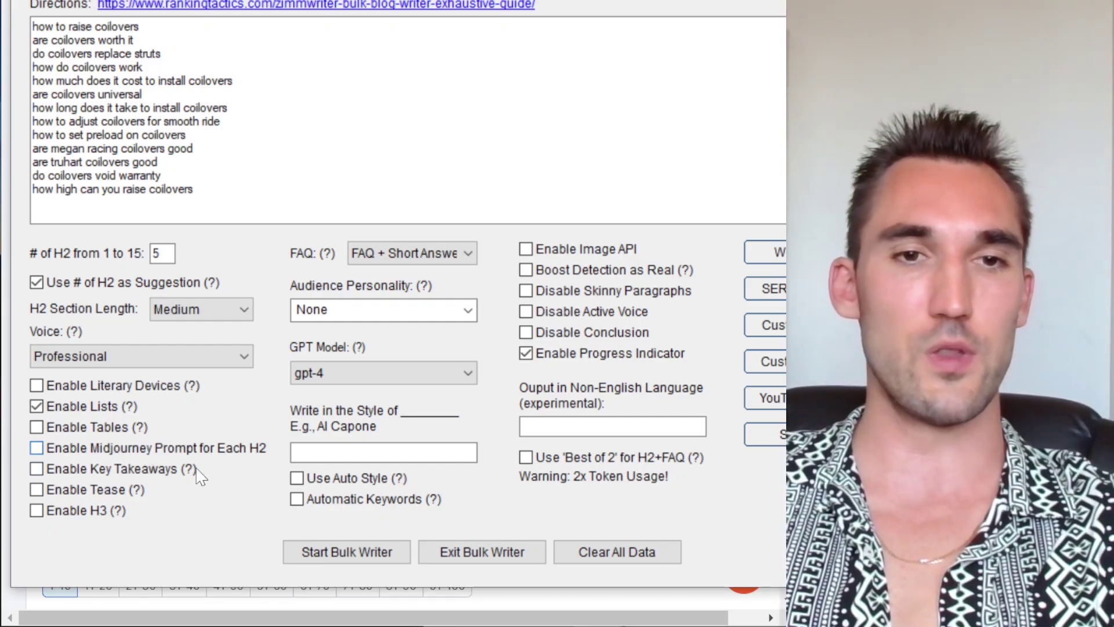
mouse_move(81, 476)
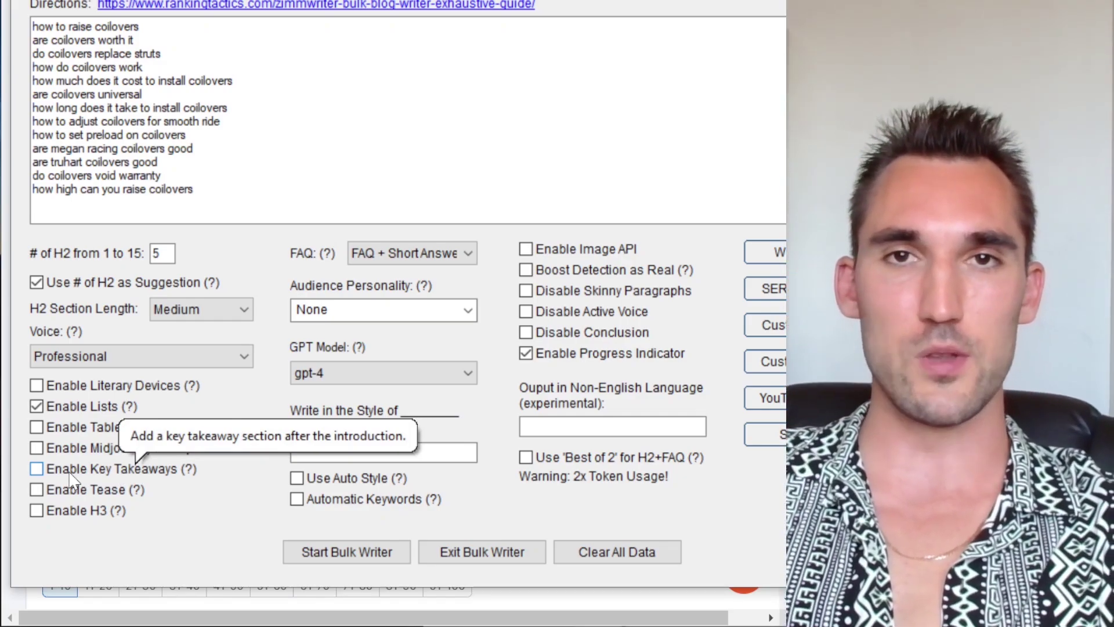
left_click(71, 473)
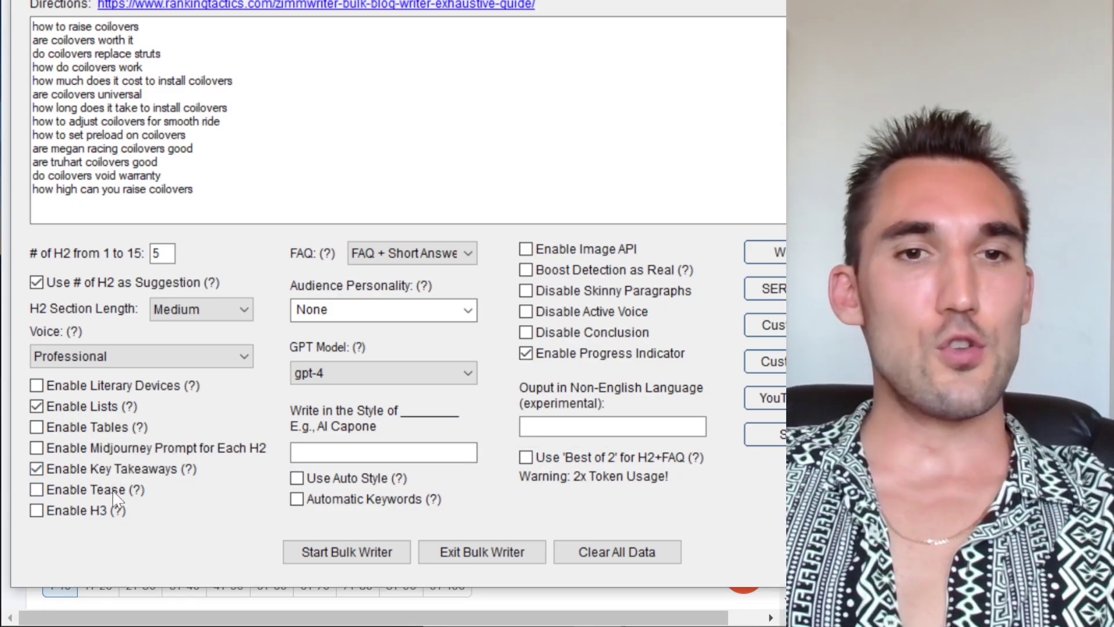
mouse_move(120, 506)
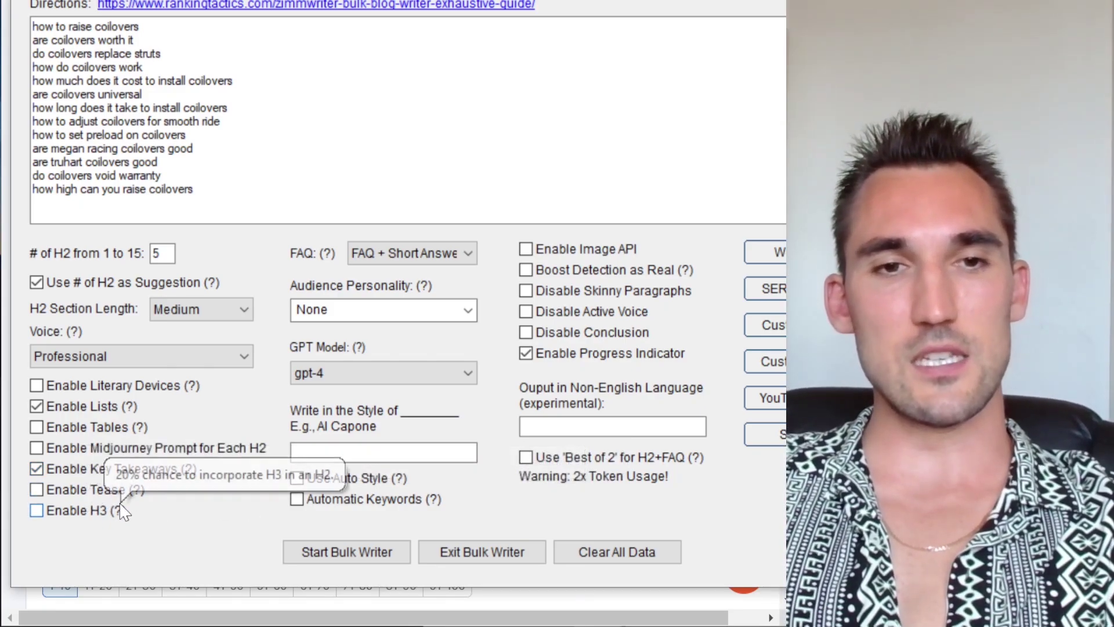
mouse_move(102, 489)
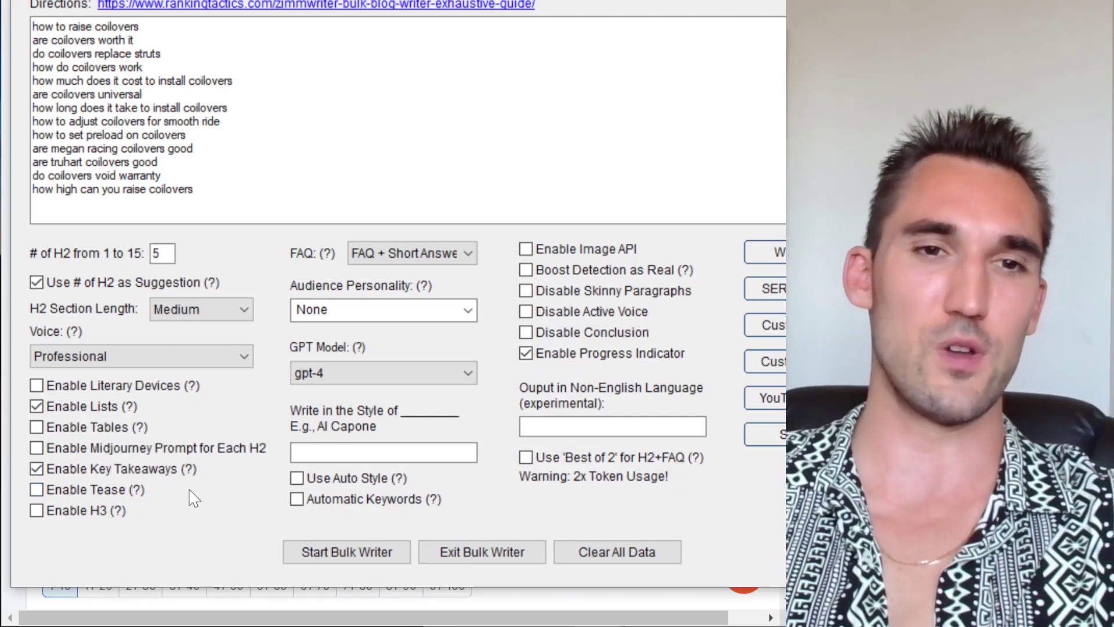
mouse_move(77, 514)
left_click(37, 511)
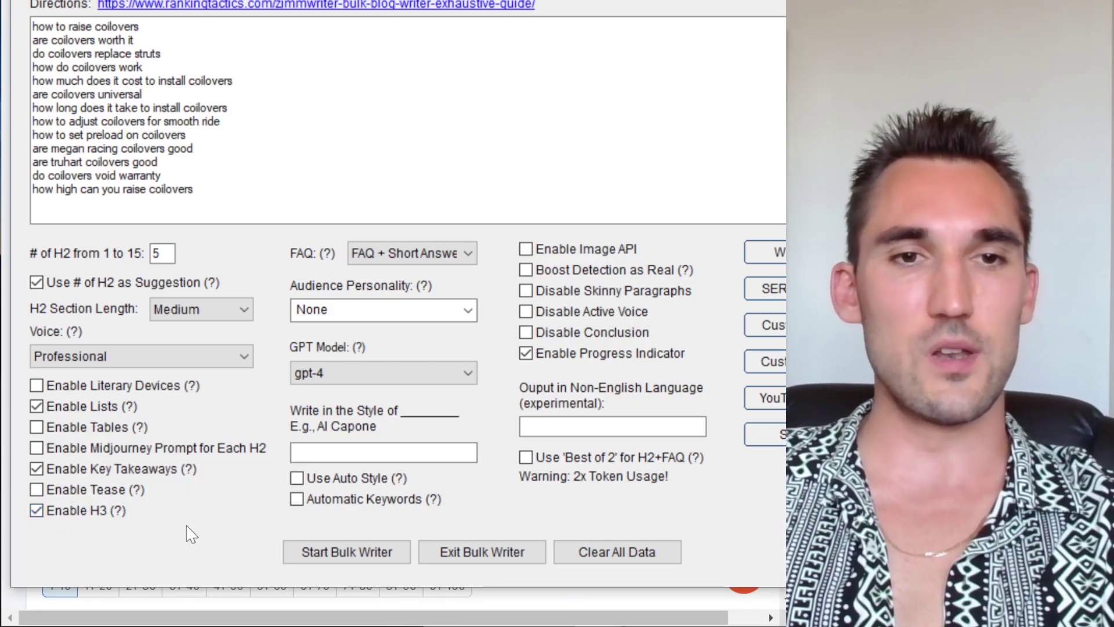
left_click(411, 257)
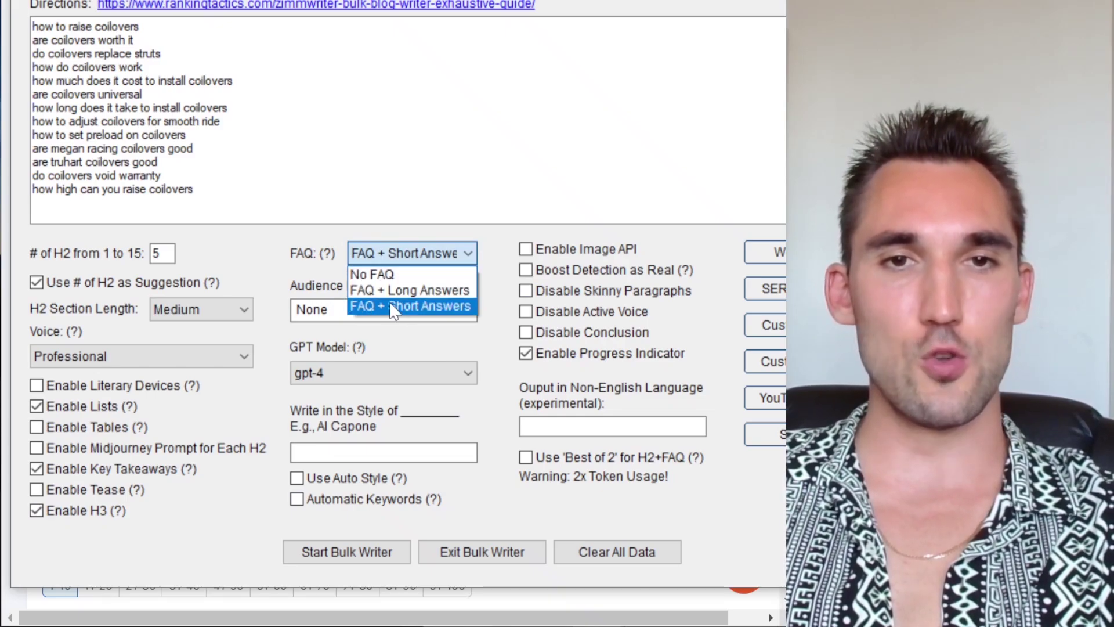
Choose FAQ + Short Answers and keep gpt-4 as the GPT model
left_click(389, 302)
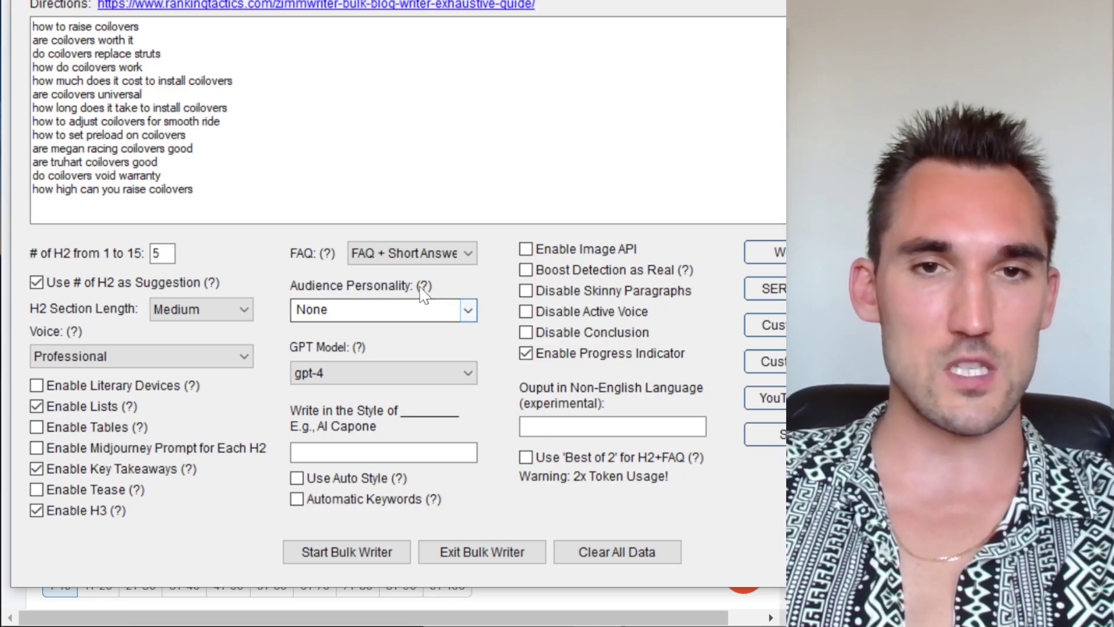
mouse_move(424, 288)
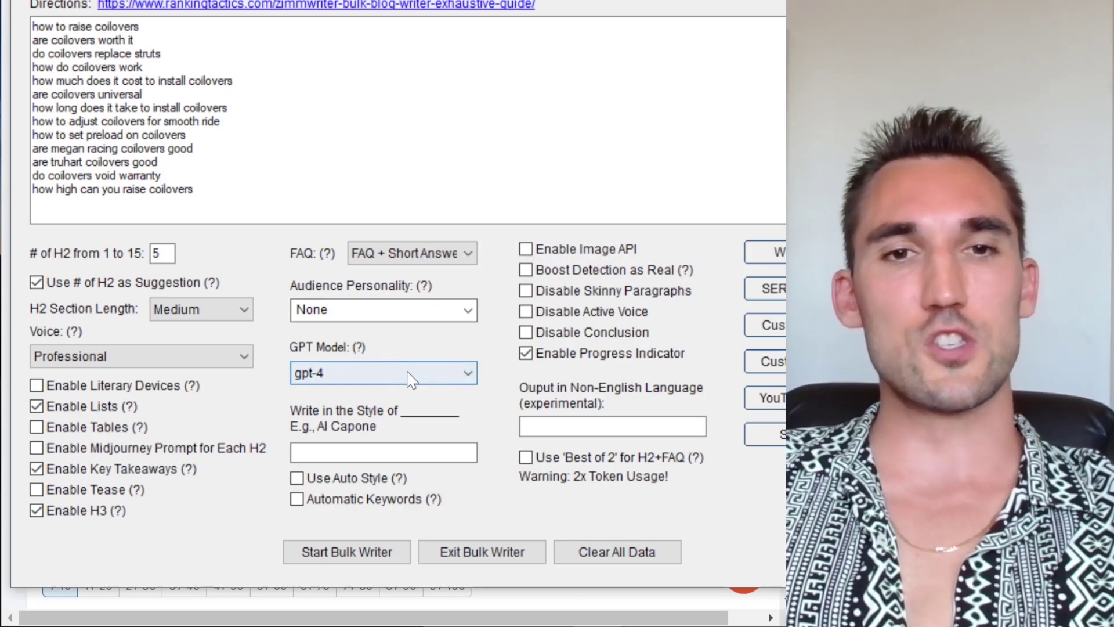
left_click(414, 378)
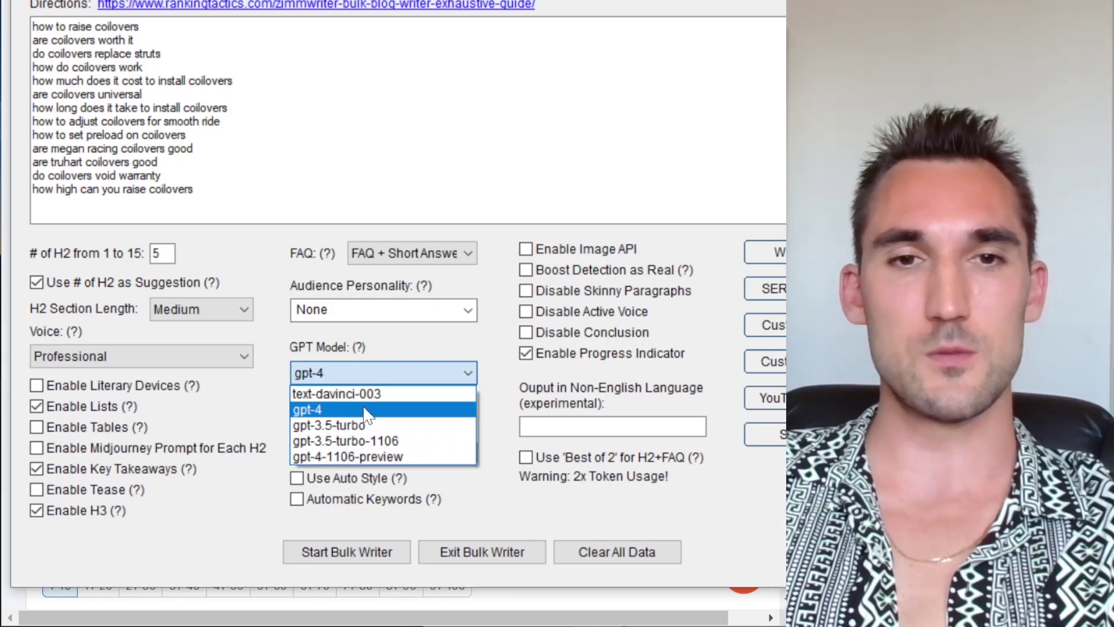
left_click(365, 412)
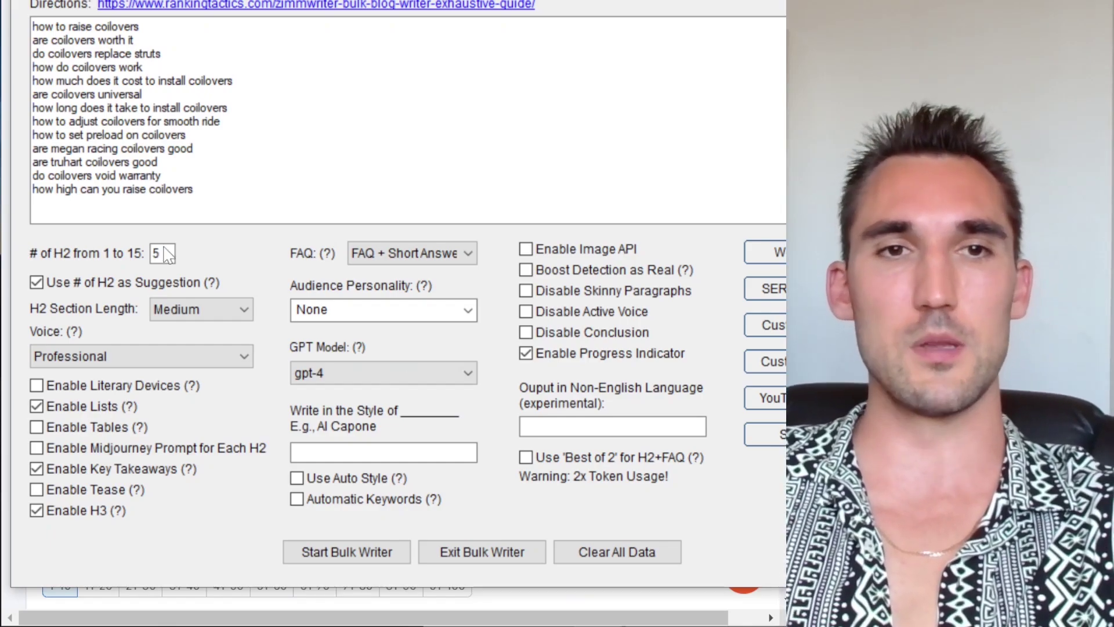
Tick the Automatic Keywords and Boost Detection as Real checkboxes
scroll(286, 114, "up", 2)
scroll(264, 97, "down", 2)
scroll(323, 174, "up", 2)
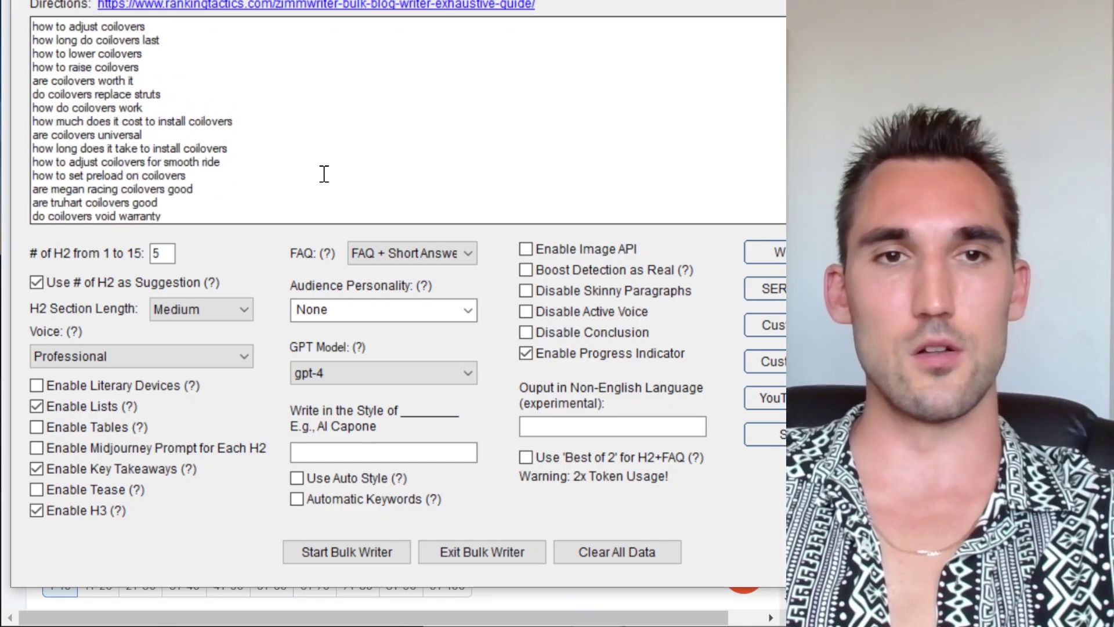
scroll(325, 174, "down", 2)
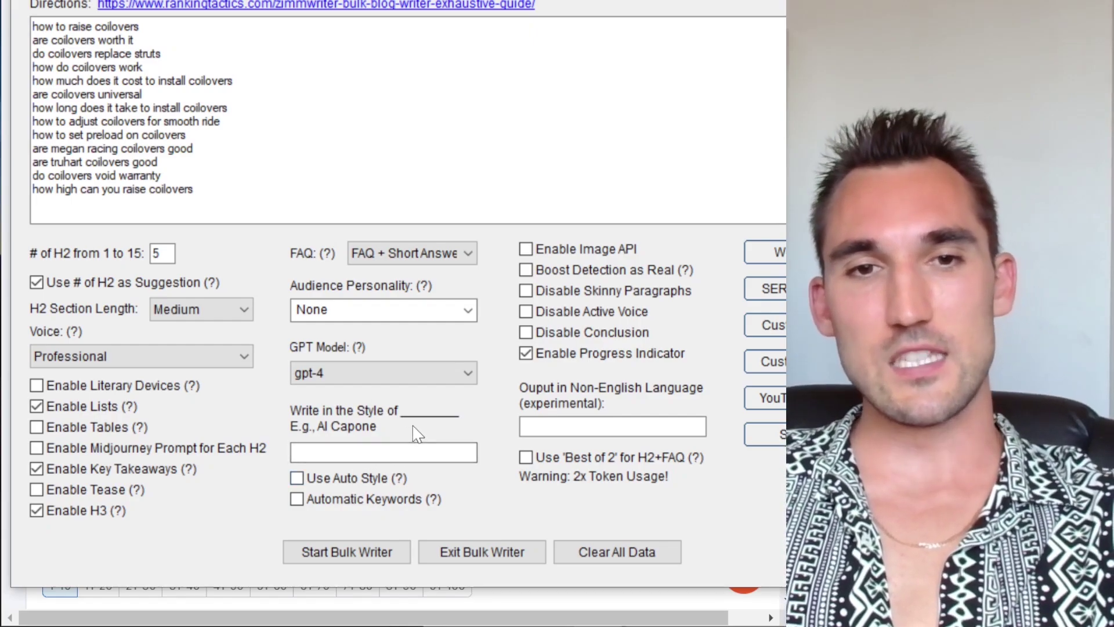
mouse_move(424, 508)
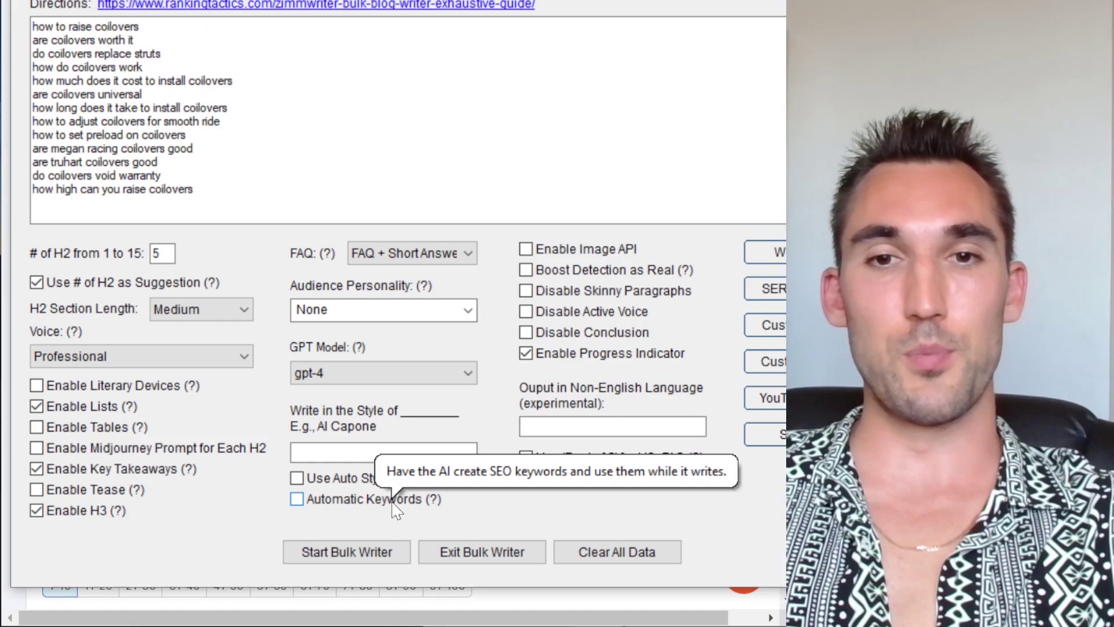
left_click(297, 500)
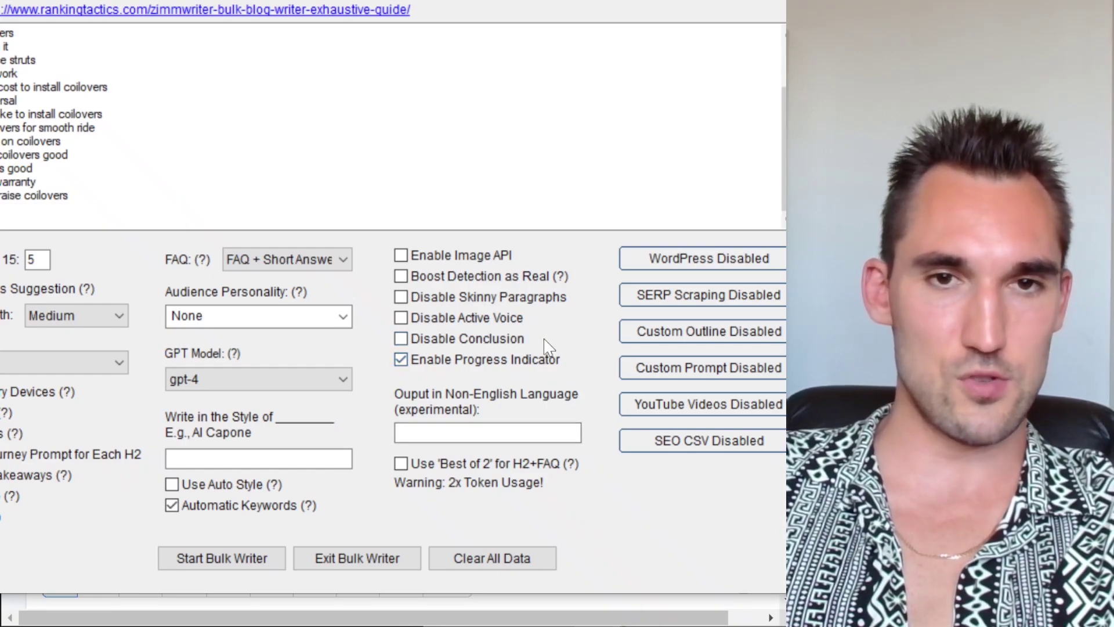
mouse_move(513, 281)
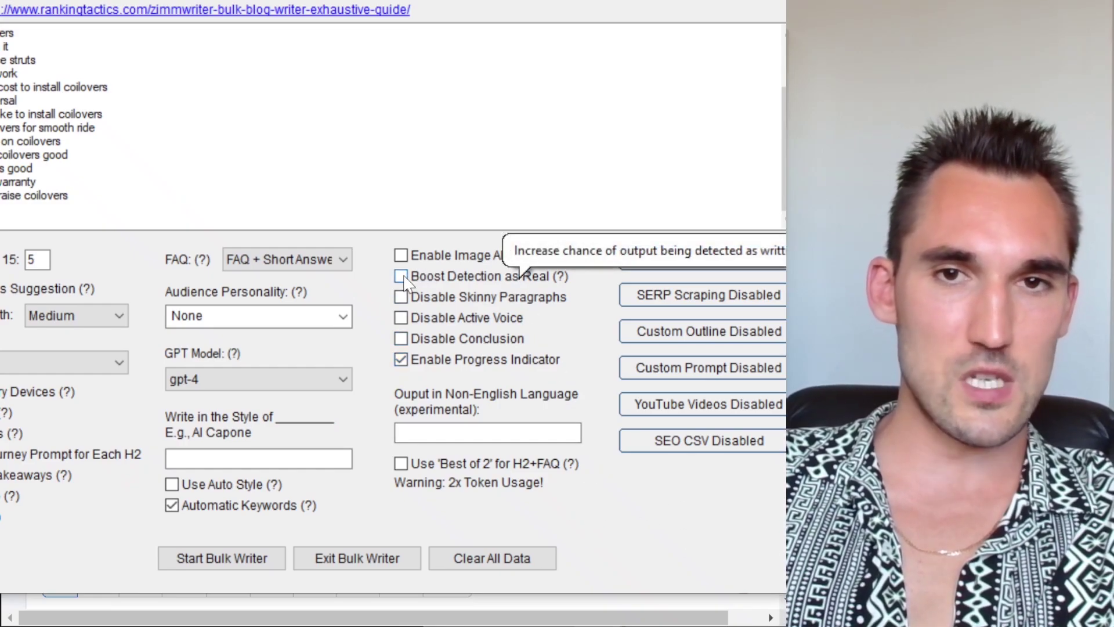
left_click(400, 277)
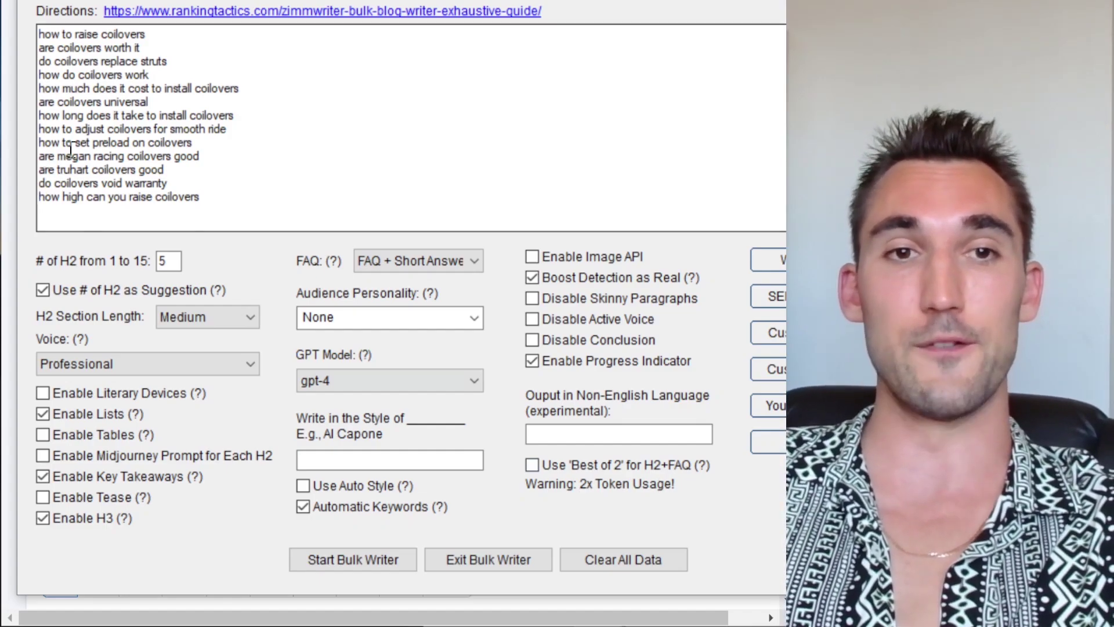
Scroll through and review the coilover title list, briefly selecting all its entries
scroll(378, 52, "up", 2)
scroll(372, 145, "down", 2)
scroll(232, 139, "up", 2)
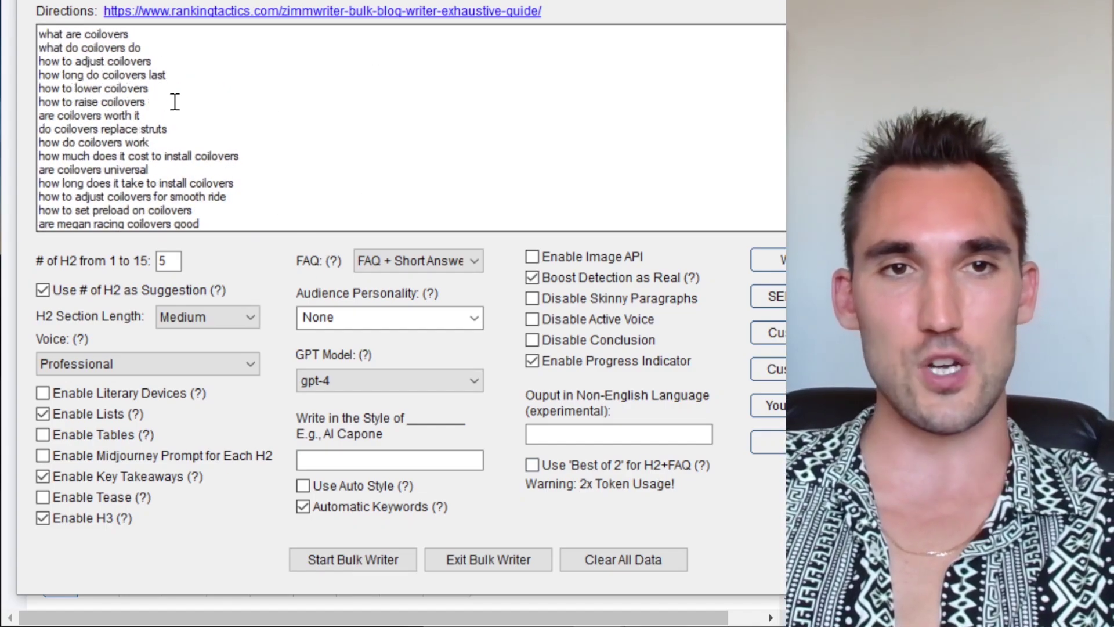
scroll(162, 121, "down", 2)
scroll(276, 176, "up", 2)
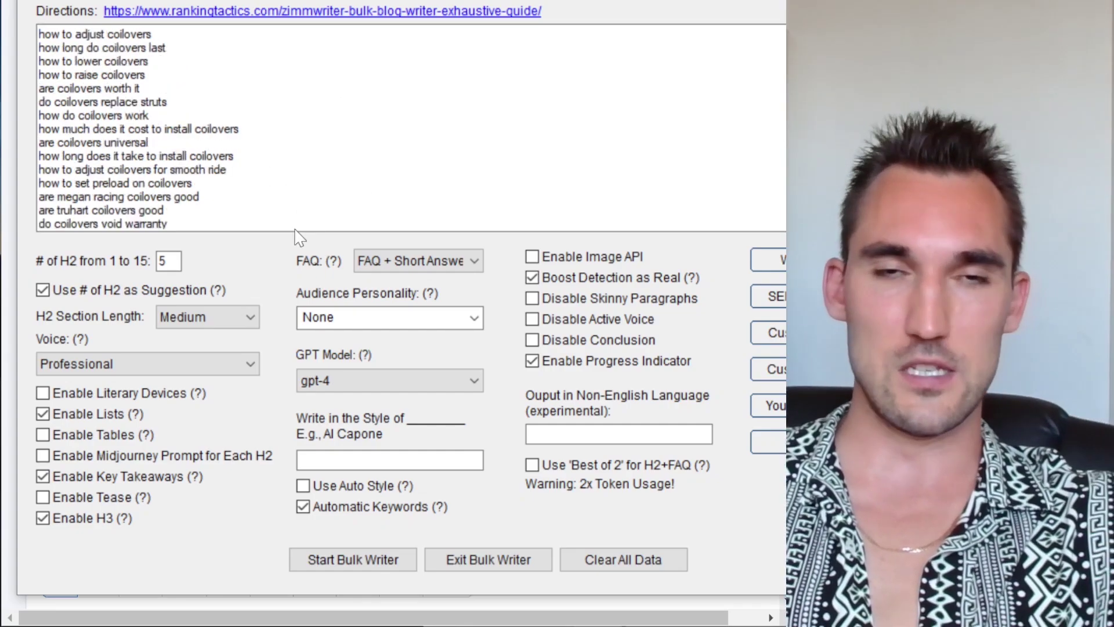
scroll(199, 221, "down", 2)
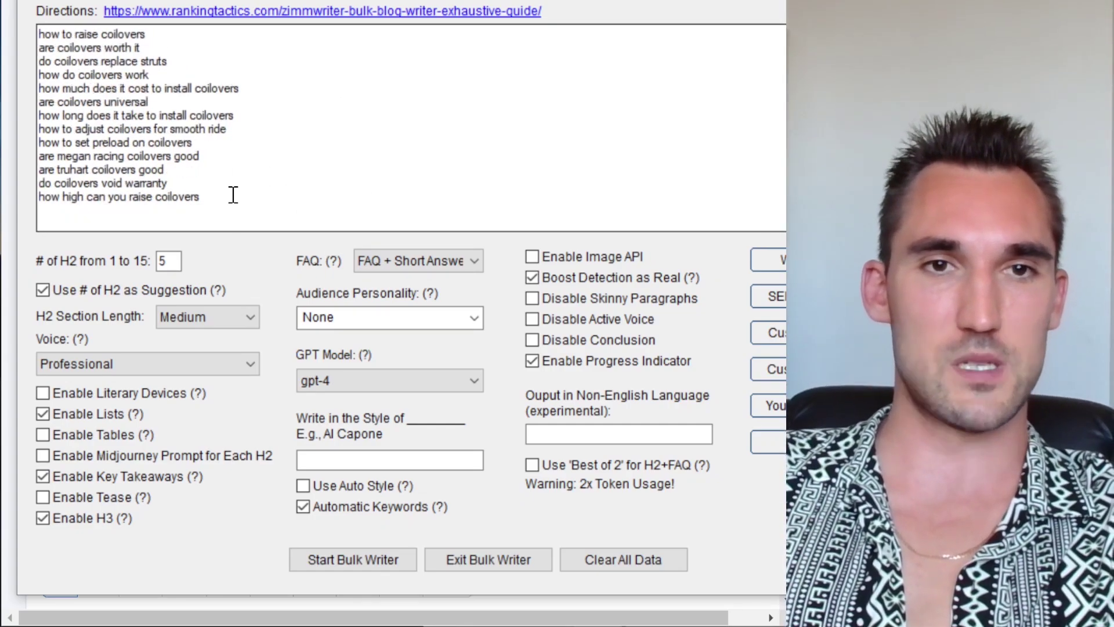
left_click_drag(232, 193, 220, 29)
left_click(364, 104)
scroll(359, 103, "down", 1)
scroll(359, 103, "down", 1)
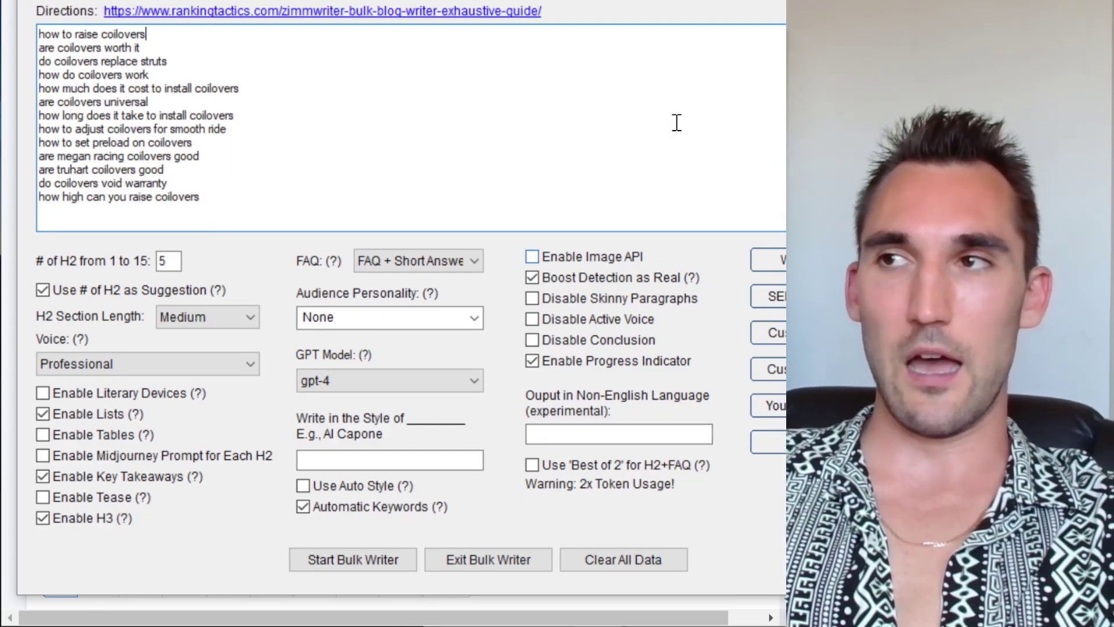
Move the Bulk Writer window left and open the Custom Prompt settings
left_click_drag(719, 1, 537, 1)
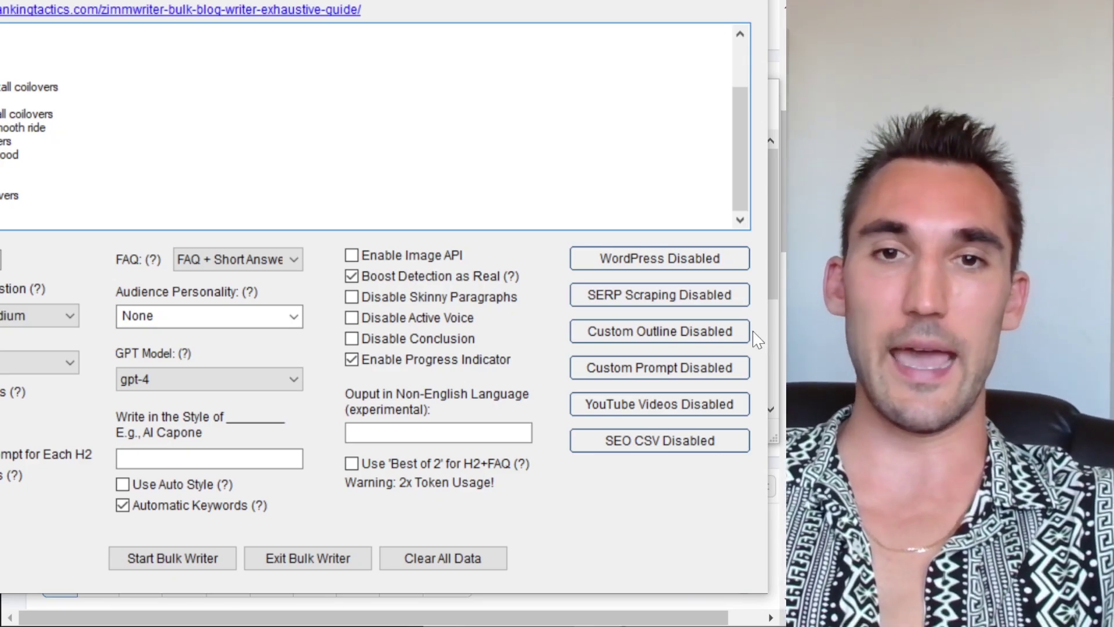
left_click(661, 331)
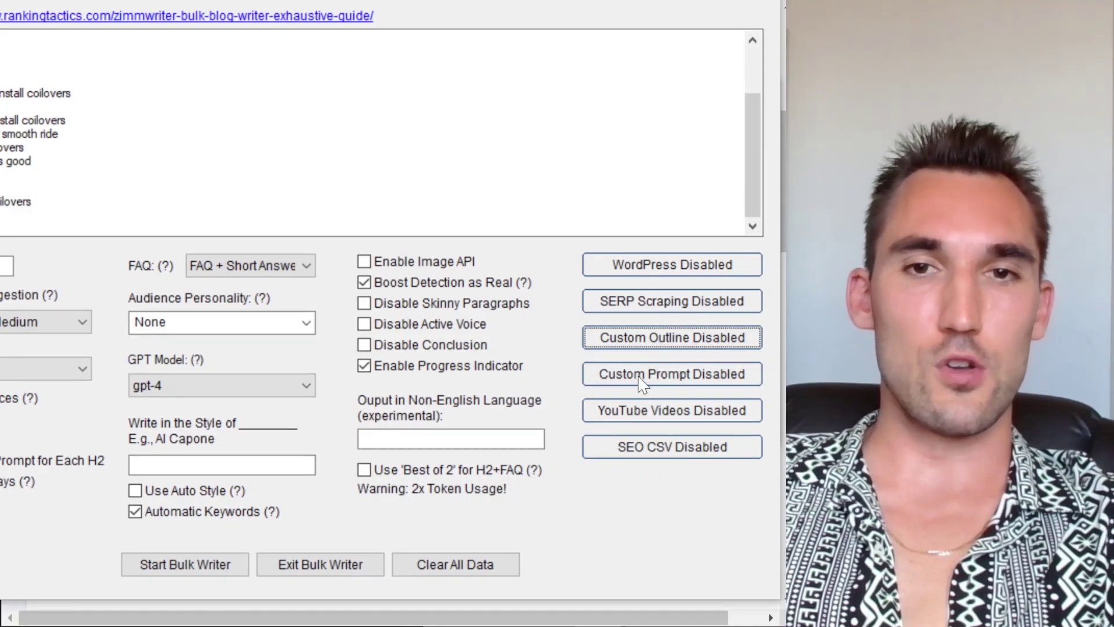
Review the Intro, Conclusion and Subheadings prompt lists, leave them at None, and close the dialog
left_click(642, 384)
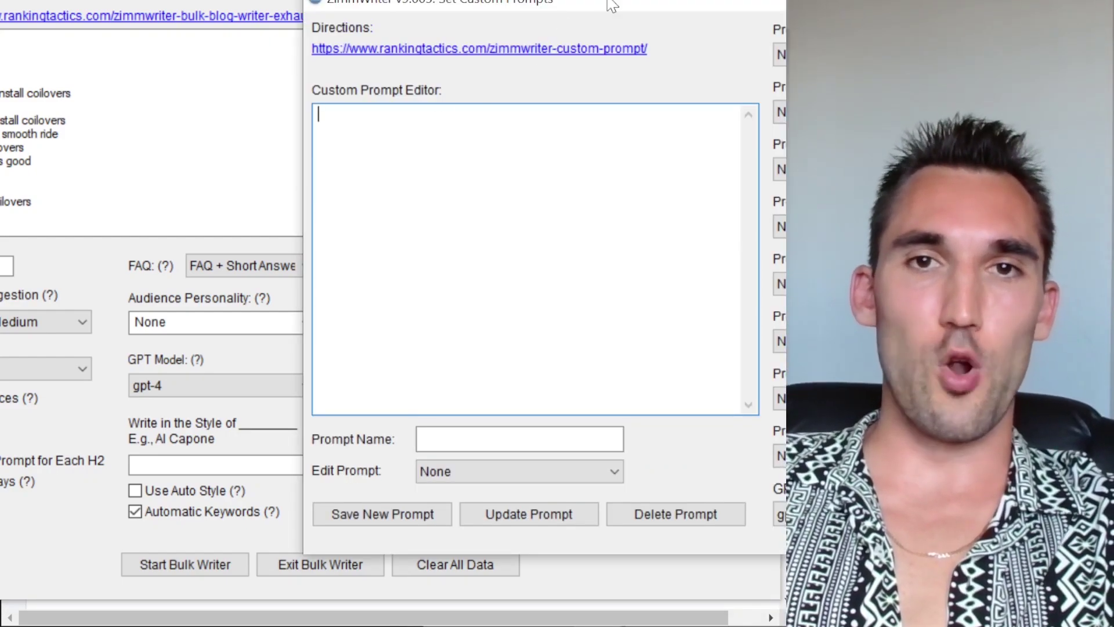
left_click_drag(612, 4, 345, 0)
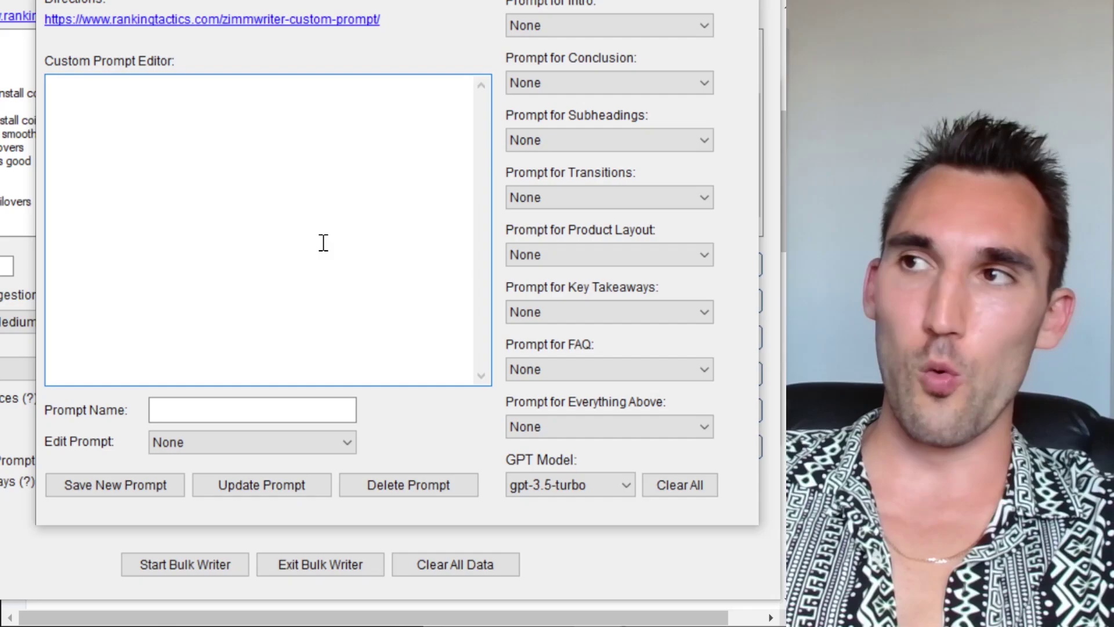
left_click(664, 30)
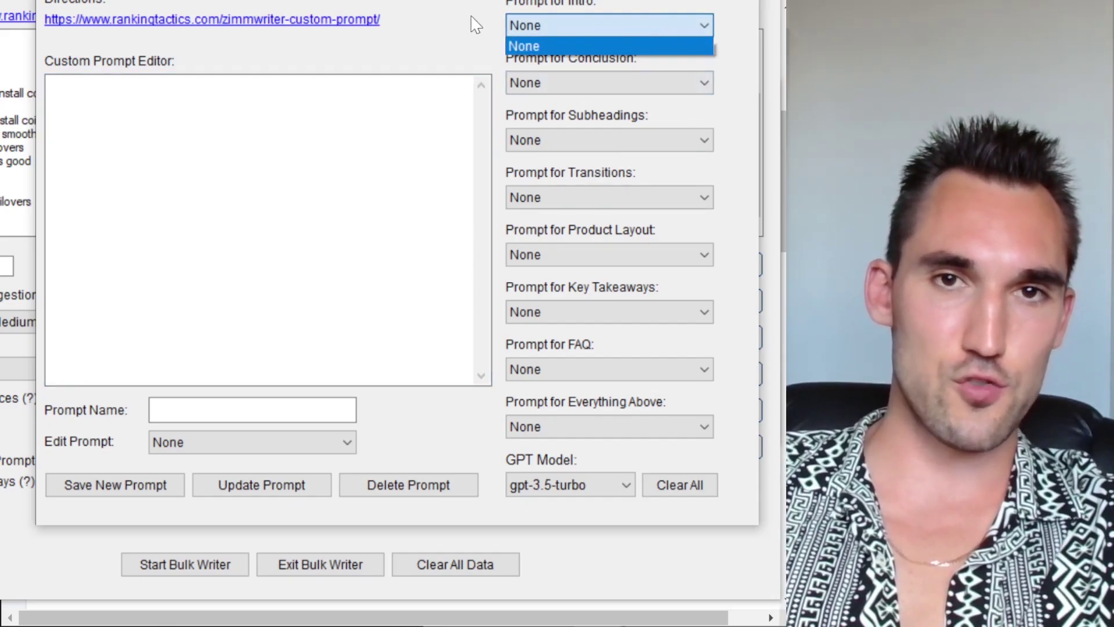
left_click(472, 17)
left_click(606, 83)
left_click(492, 45)
left_click(574, 142)
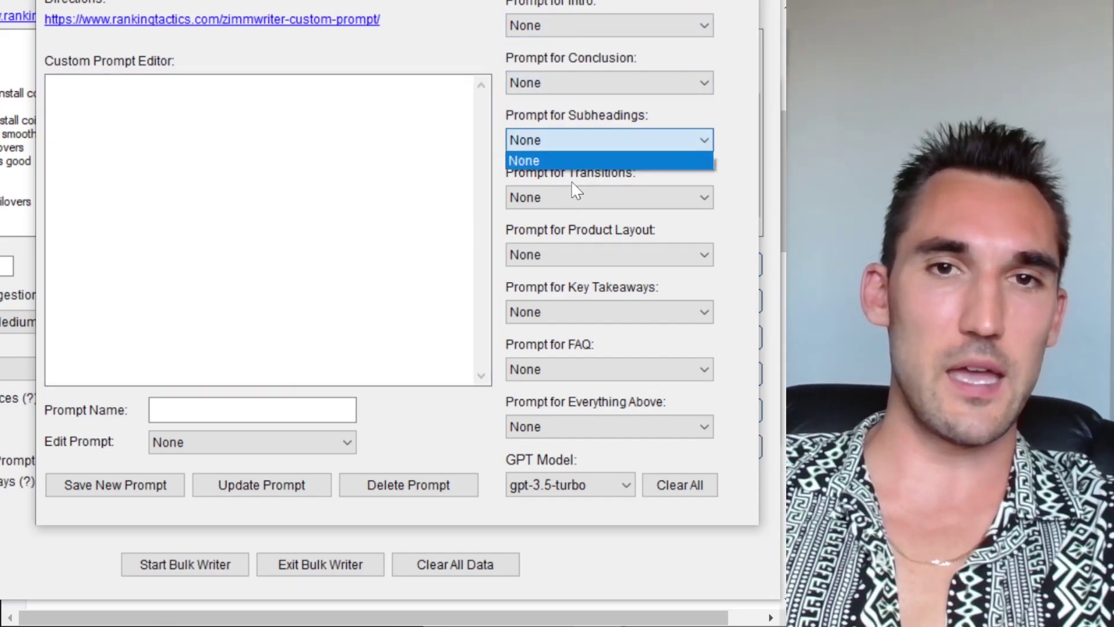
left_click(208, 105)
left_click(199, 135)
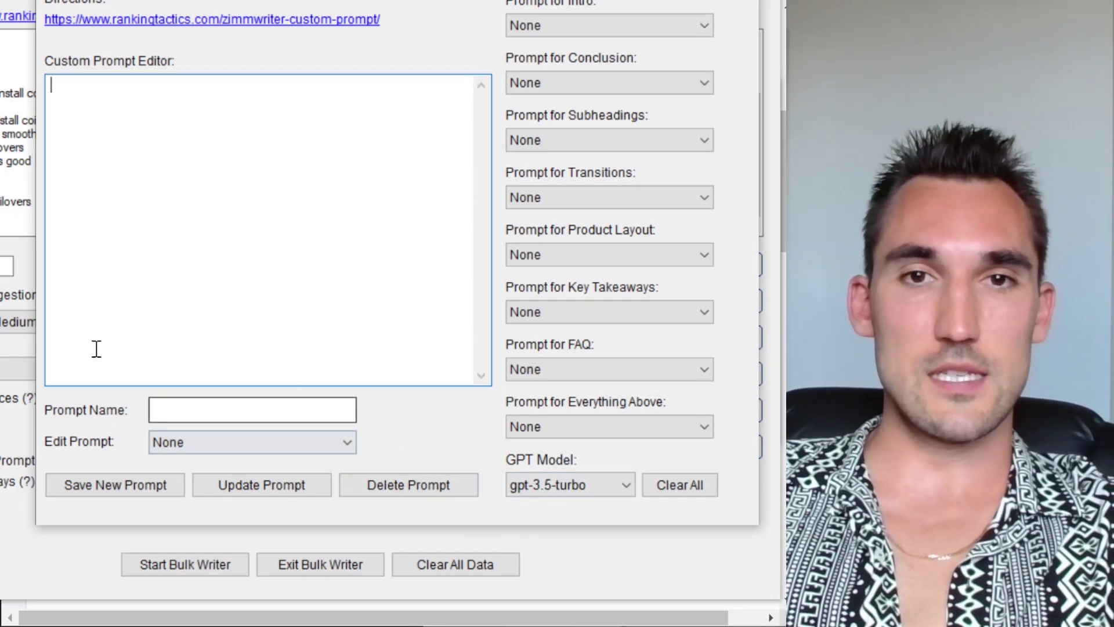
key("Escape")
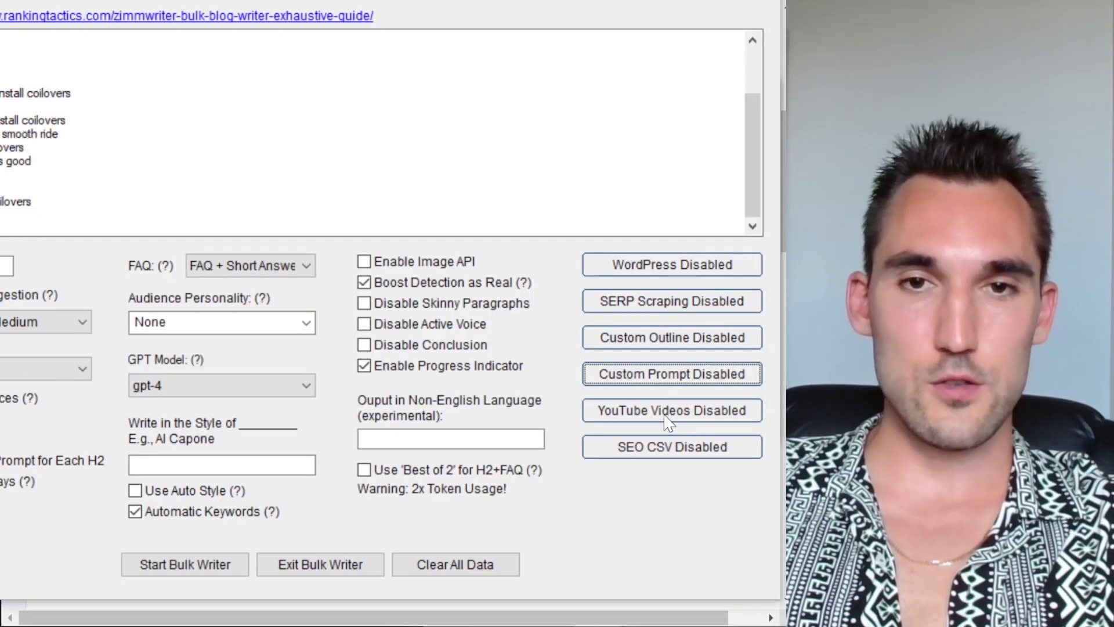
Check the YouTube Videos settings and close them, leaving videos disabled
left_click(668, 410)
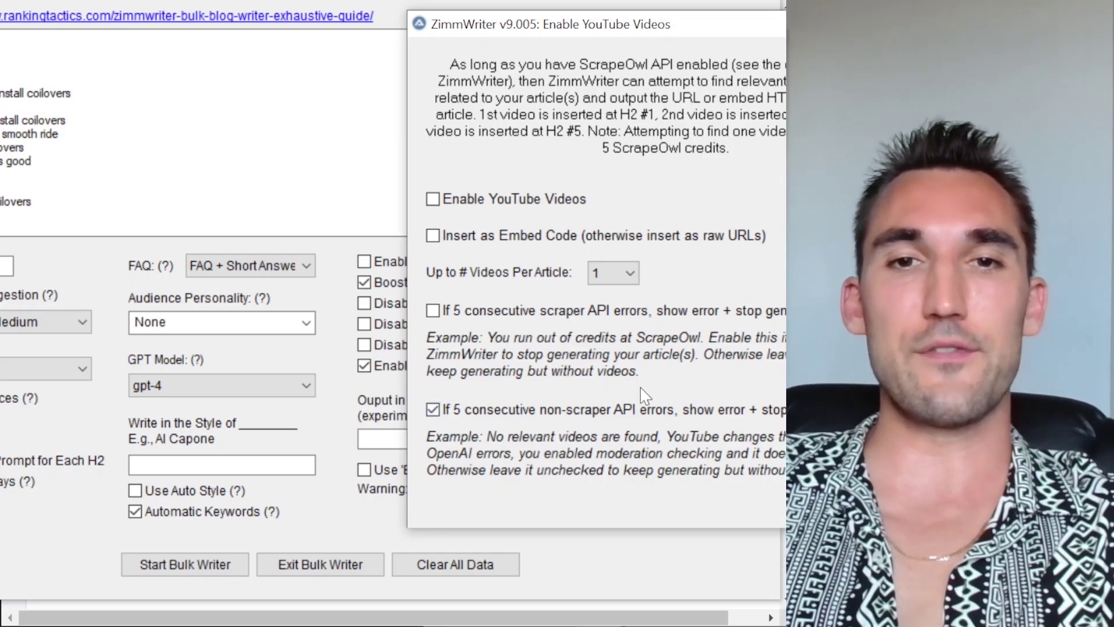
left_click_drag(609, 24, 480, 18)
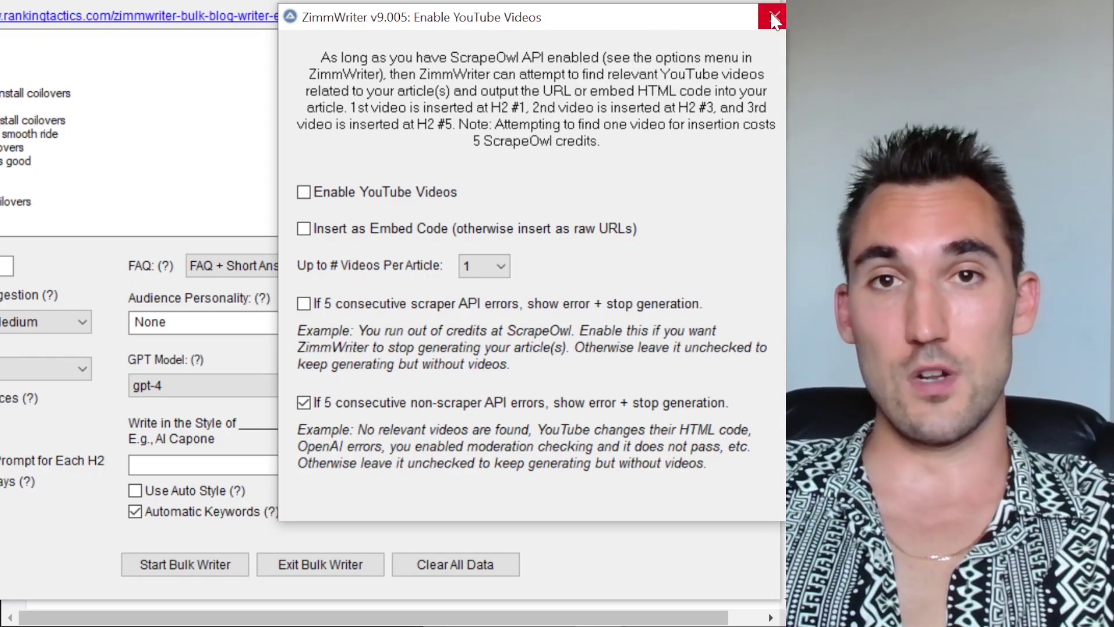
left_click(773, 18)
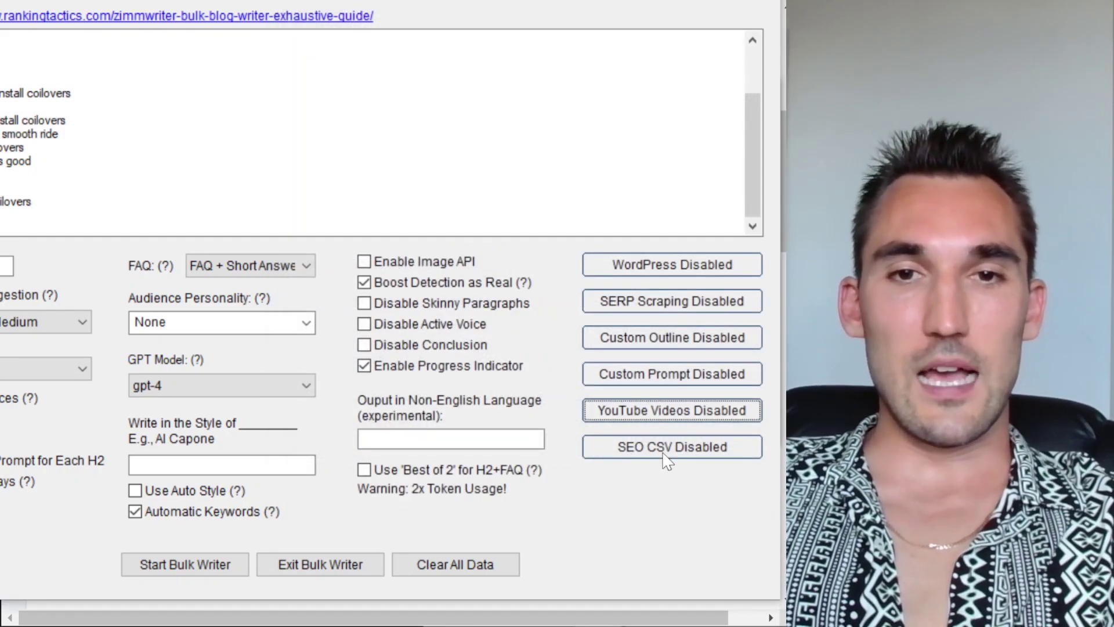
Check the bulk SEO CSV settings and close them, leaving SEO CSV disabled
left_click(664, 456)
left_click_drag(657, 147, 516, 146)
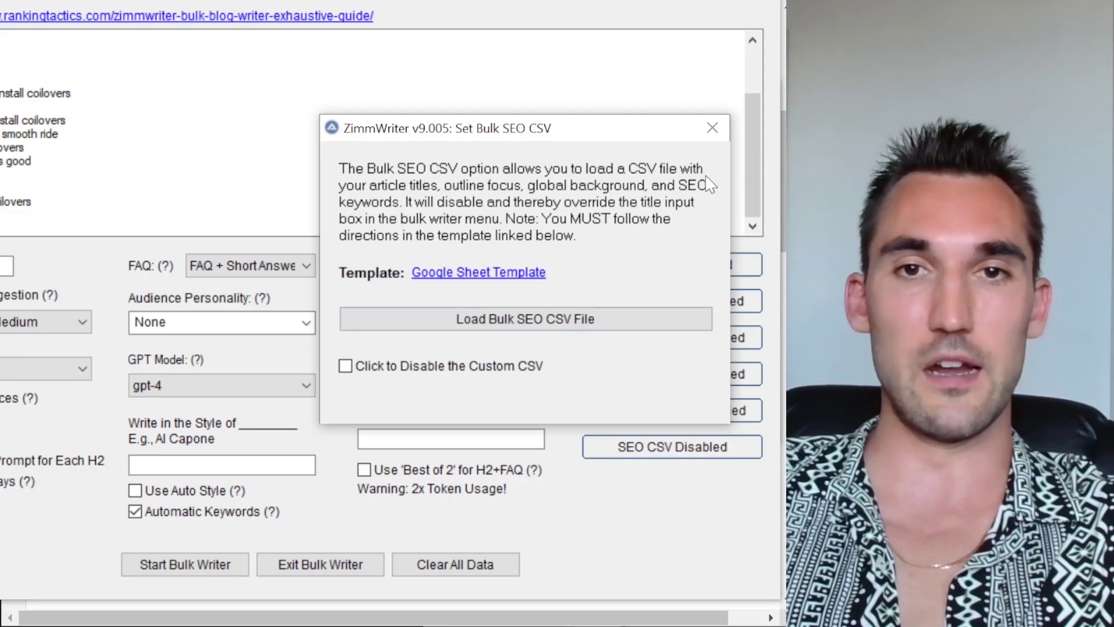
left_click(712, 128)
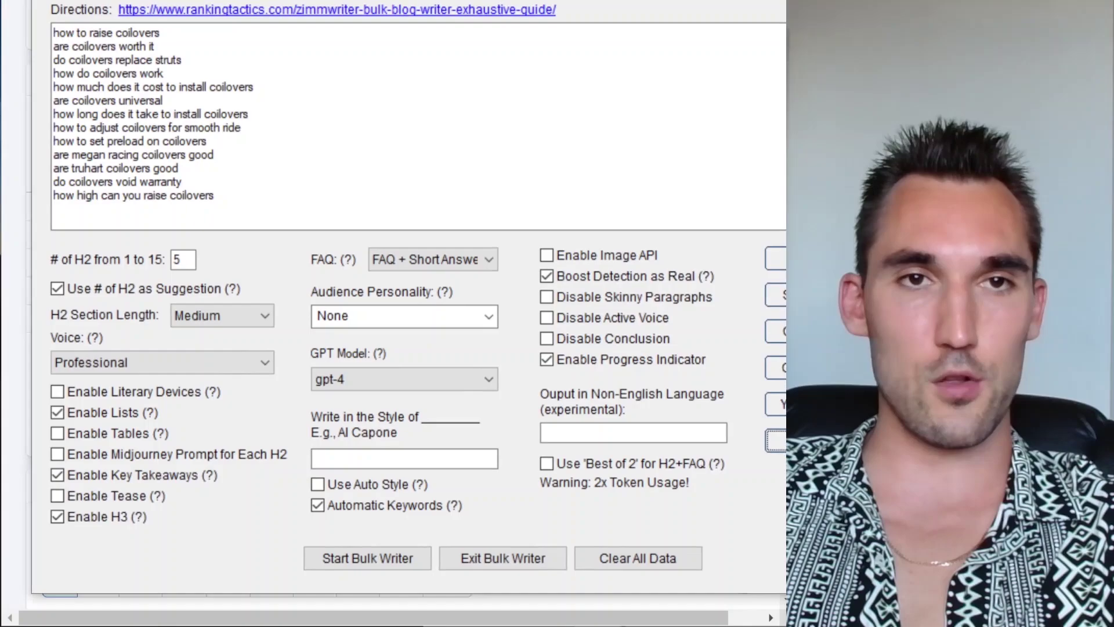
scroll(266, 117, "up", 2)
scroll(265, 118, "down", 2)
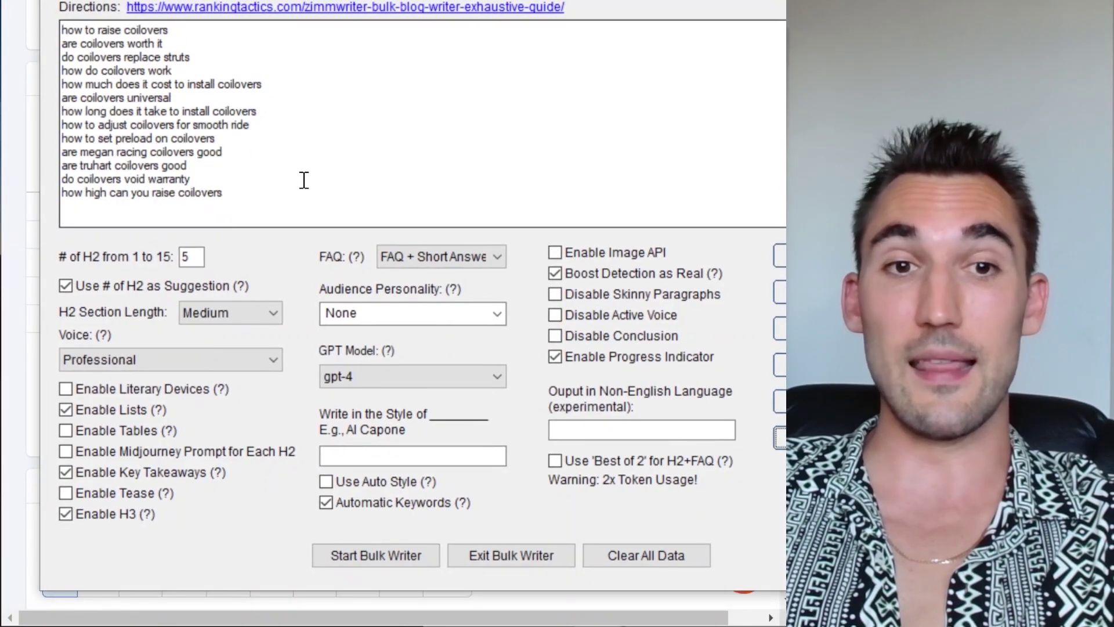
scroll(303, 174, "up", 2)
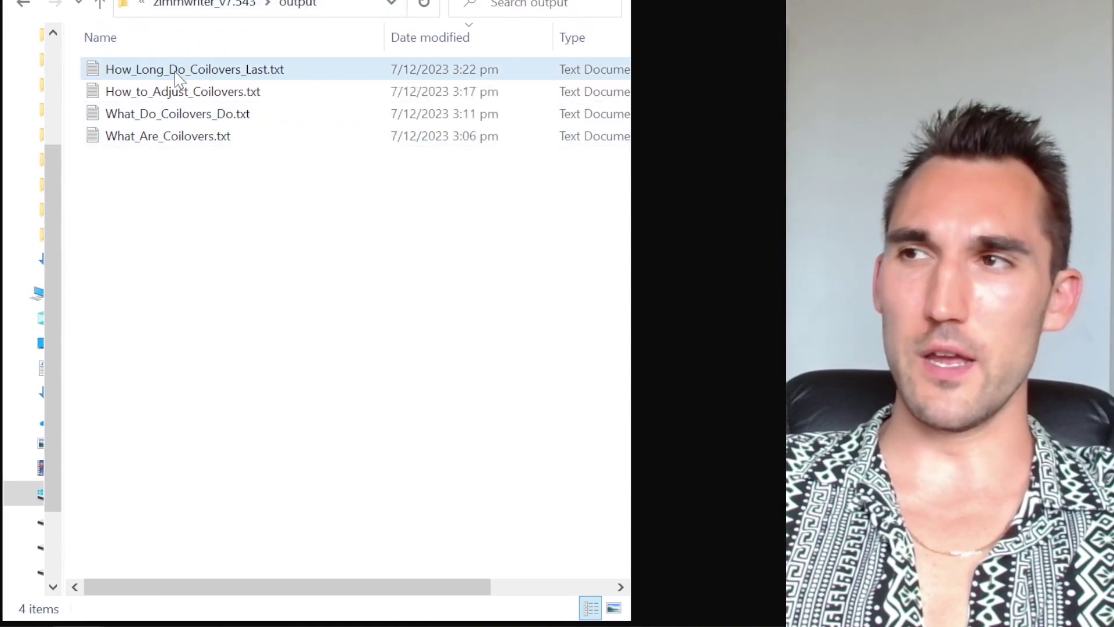
Open How_Long_Do_Coilovers_Last.txt in Notepad, maximize it, and copy all its text to Word
double_click(177, 78)
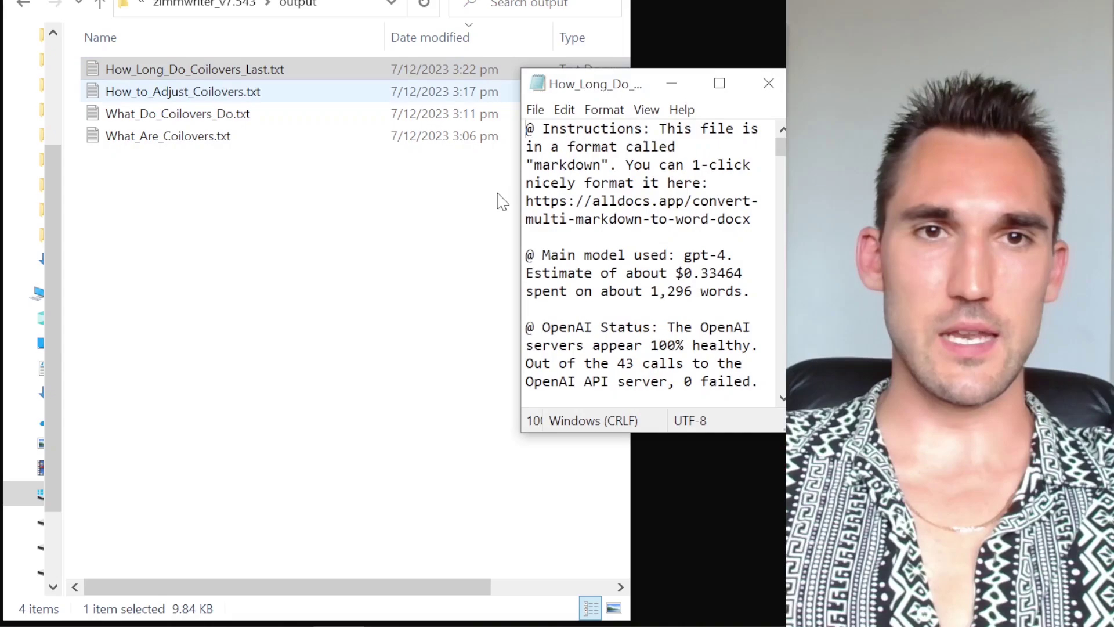
key("super+Up")
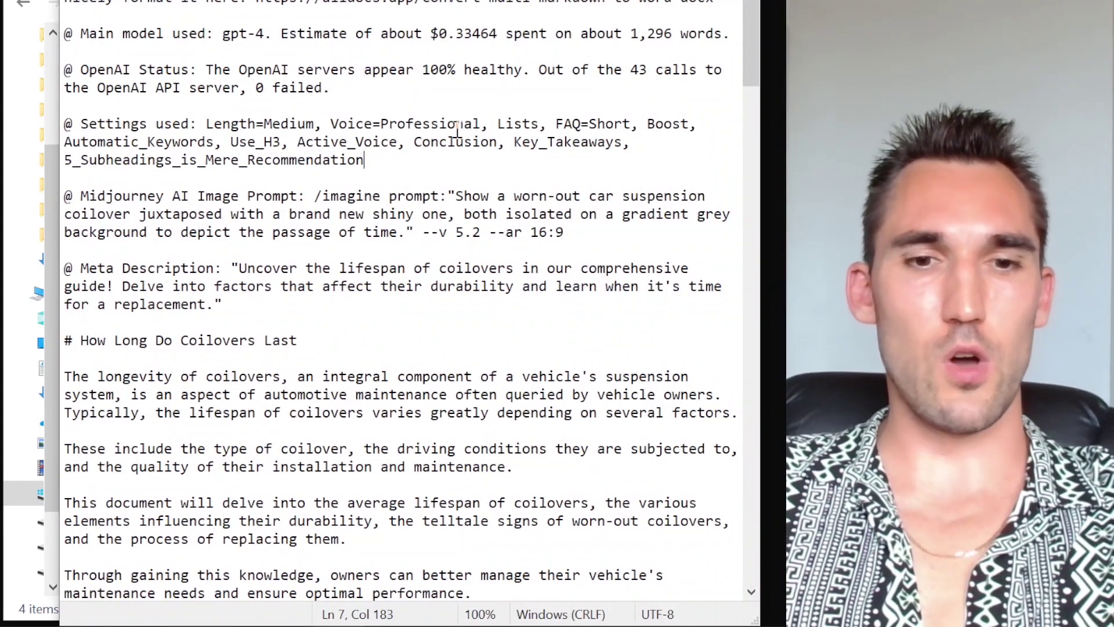
key("ctrl+a")
key("ctrl+c")
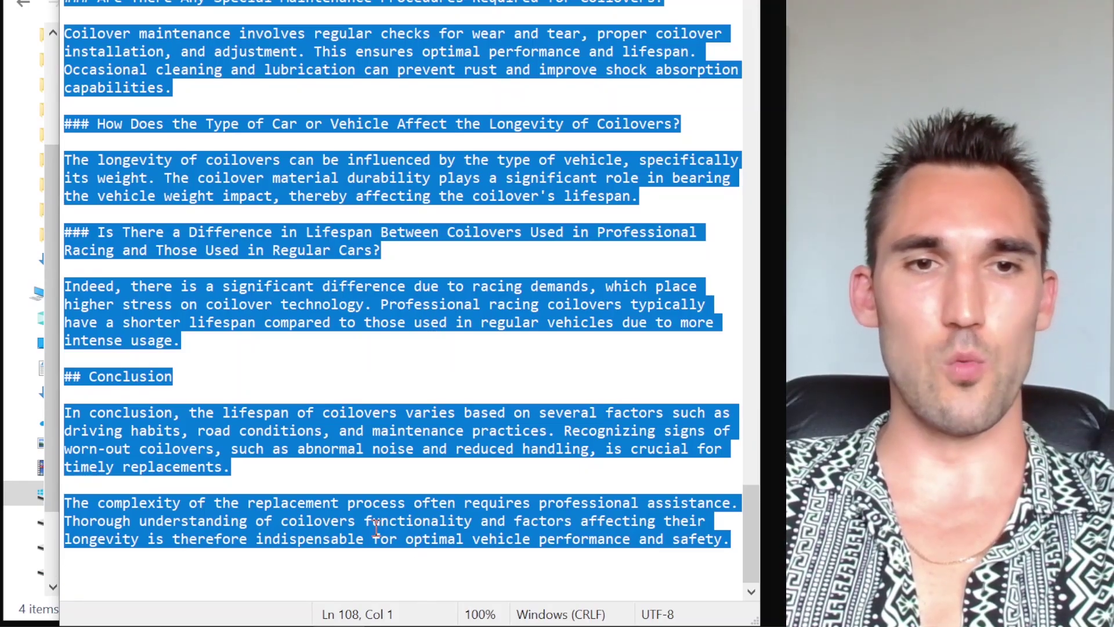
key("alt+Tab")
Paste the coilover article into the Word document and scroll back to its top
key("ctrl+v")
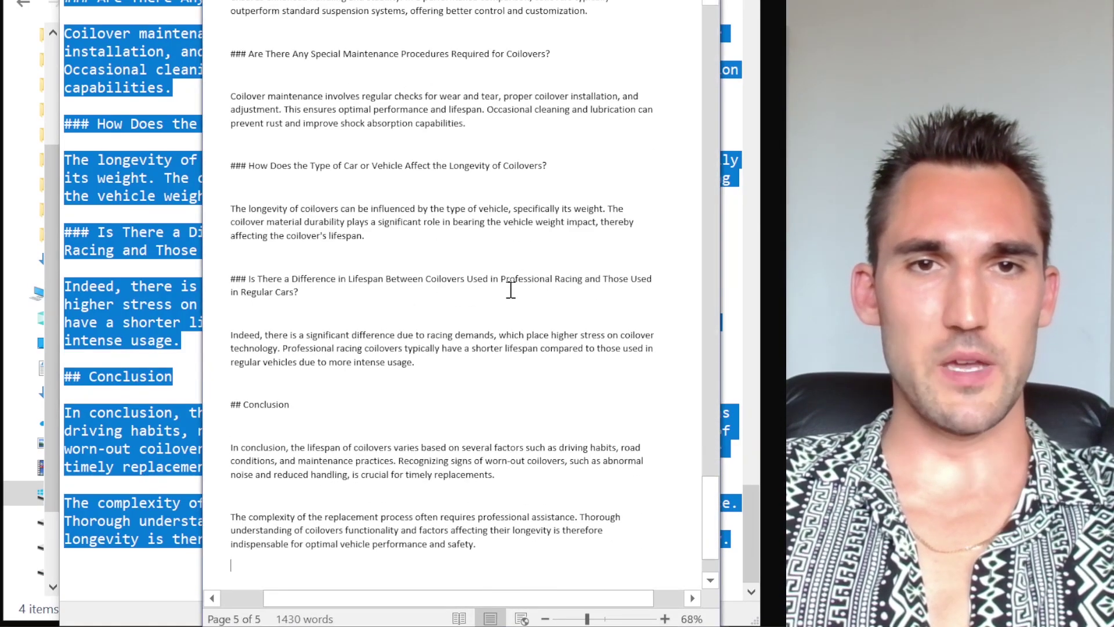
scroll(522, 248, "up", 1, "ctrl")
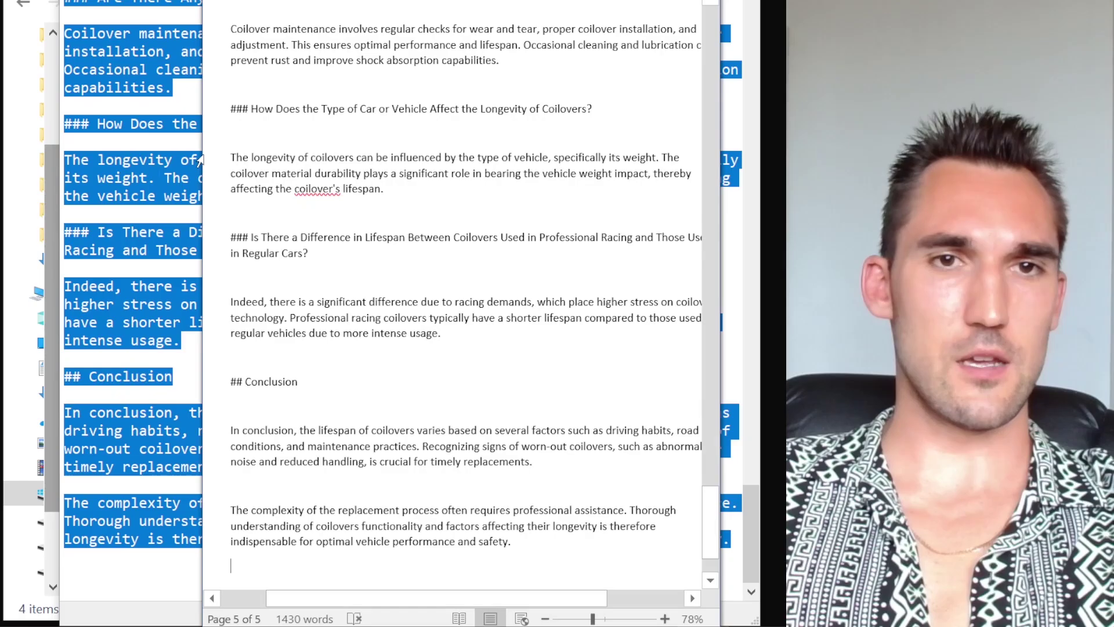
left_click_drag(208, 177, 3, 177)
scroll(427, 225, "up", 5)
scroll(426, 225, "up", 20)
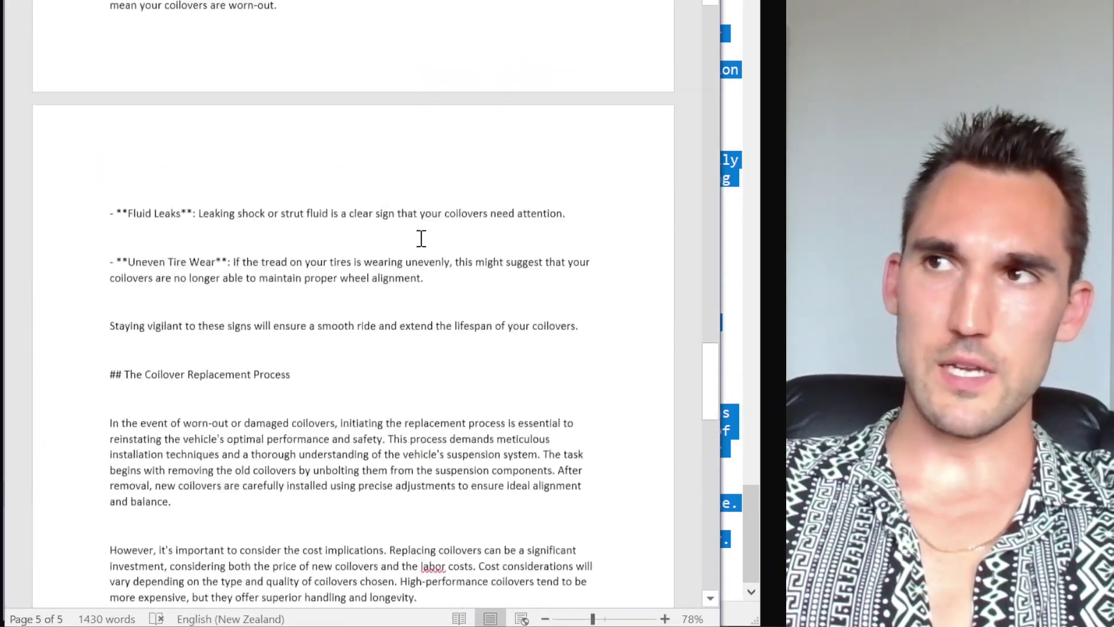
scroll(443, 240, "up", 12)
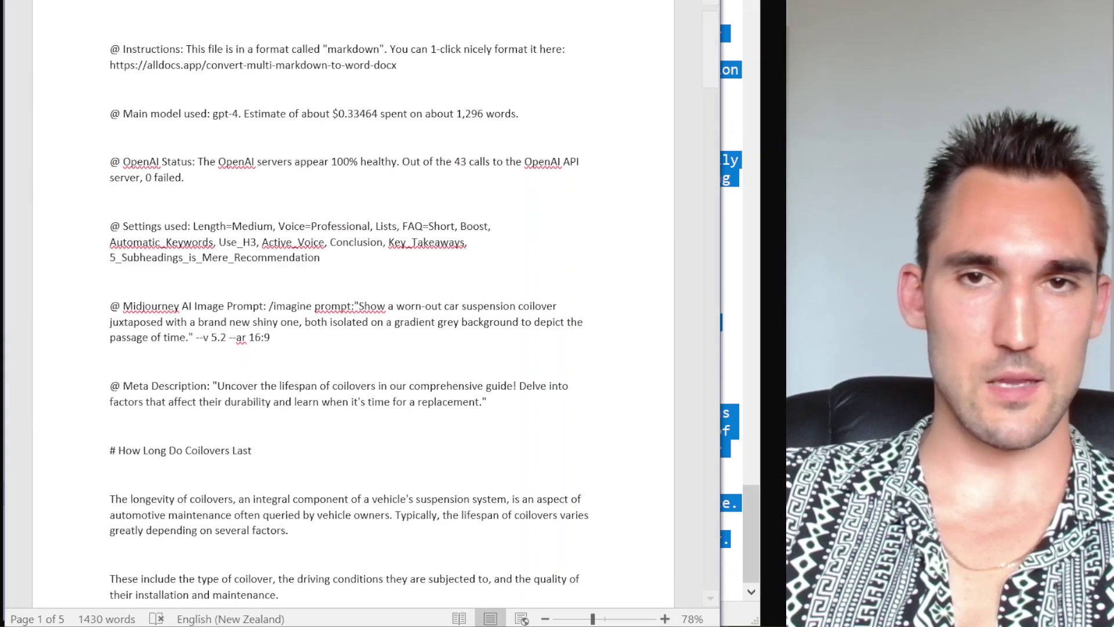
Close Notepad, then delete the notes through the Midjourney prompt and the Meta Description line
left_click(754, 121)
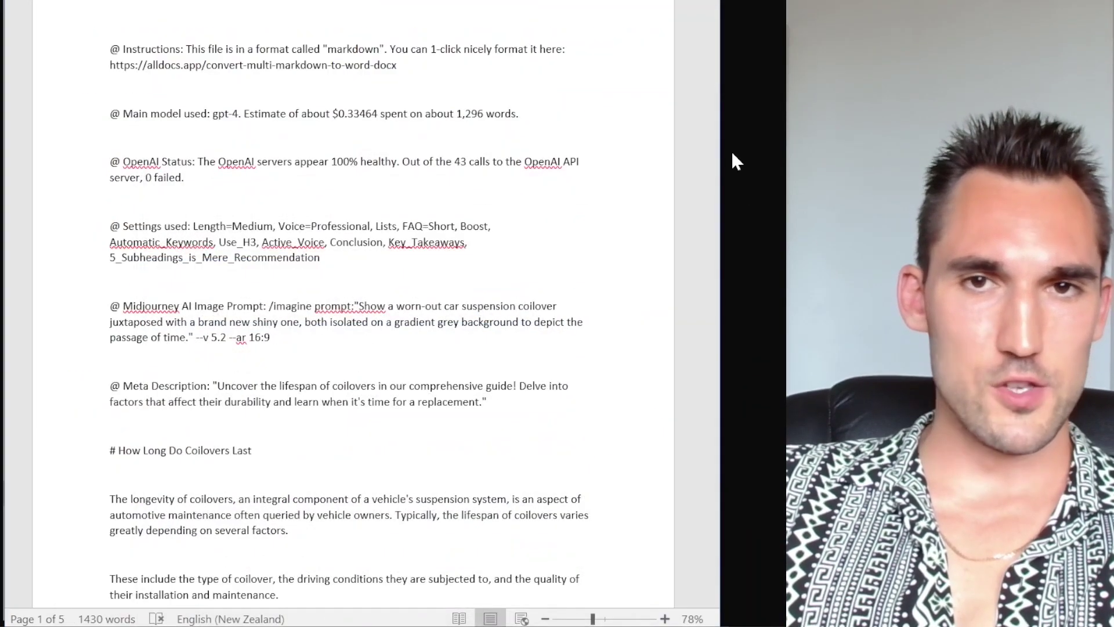
left_click_drag(720, 149, 786, 150)
left_click_drag(318, 345, 152, 299)
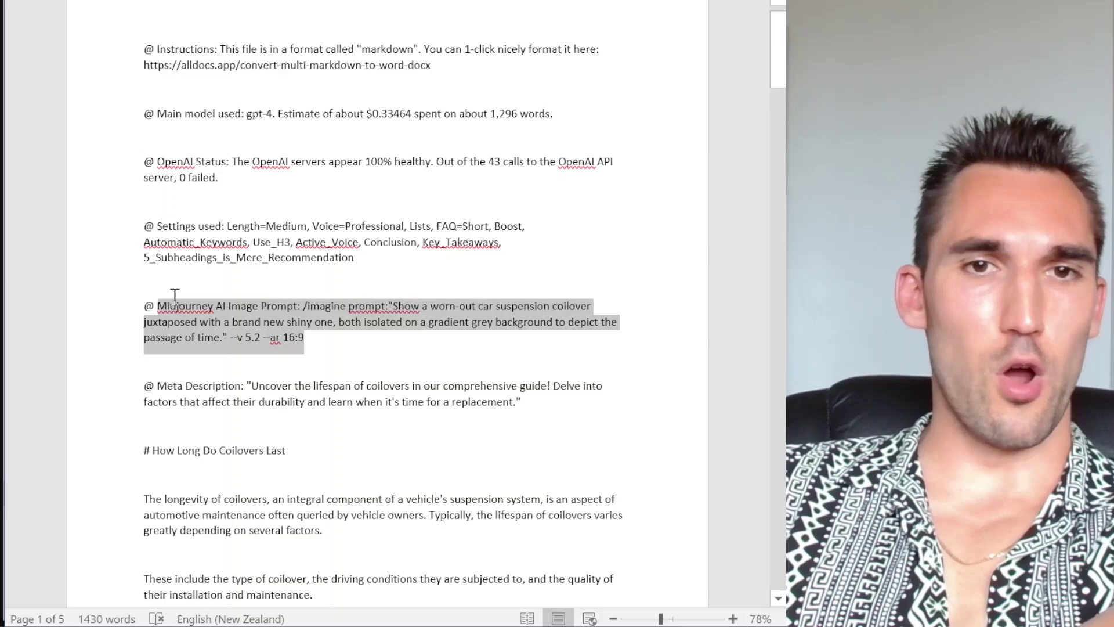
left_click(338, 350)
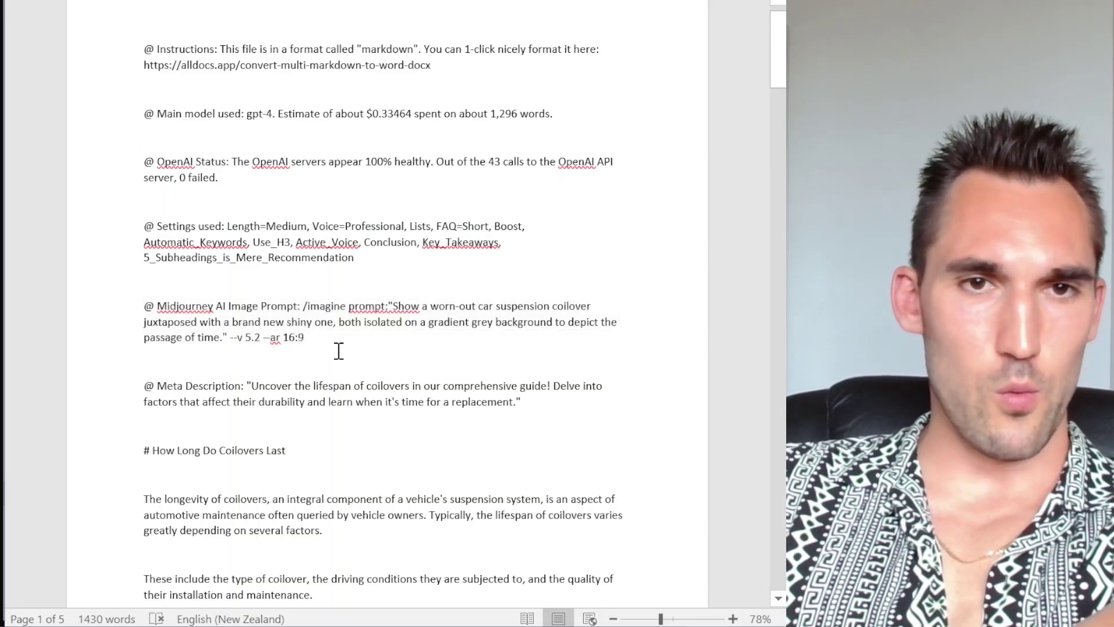
left_click_drag(336, 334, 26, 9)
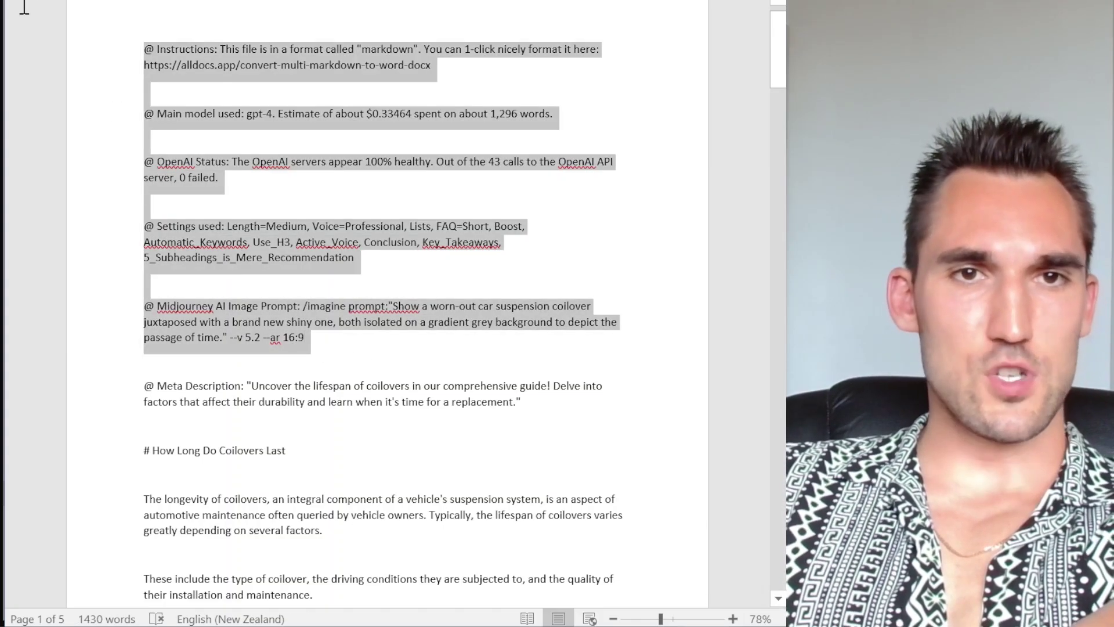
key("Delete")
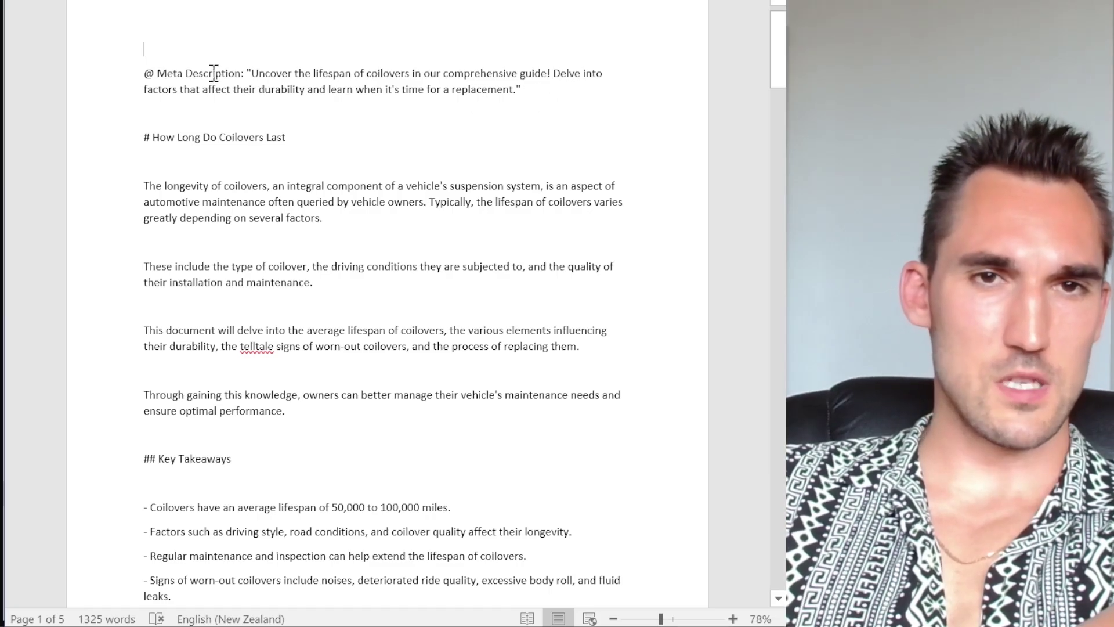
left_click_drag(142, 74, 552, 96)
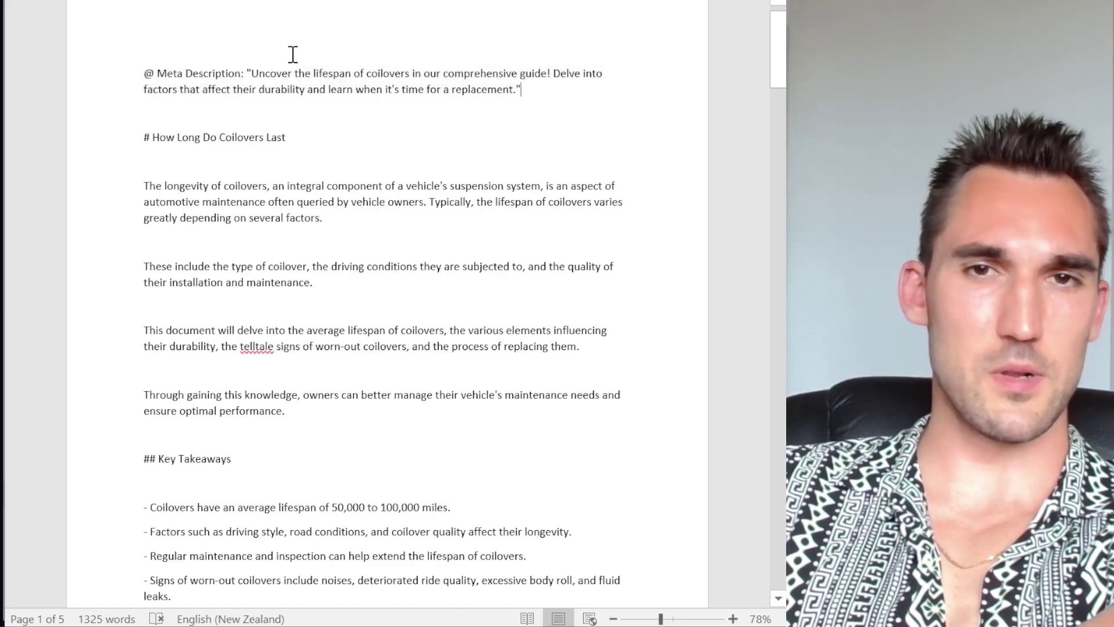
key("Delete")
key("Delete")
key("Delete")
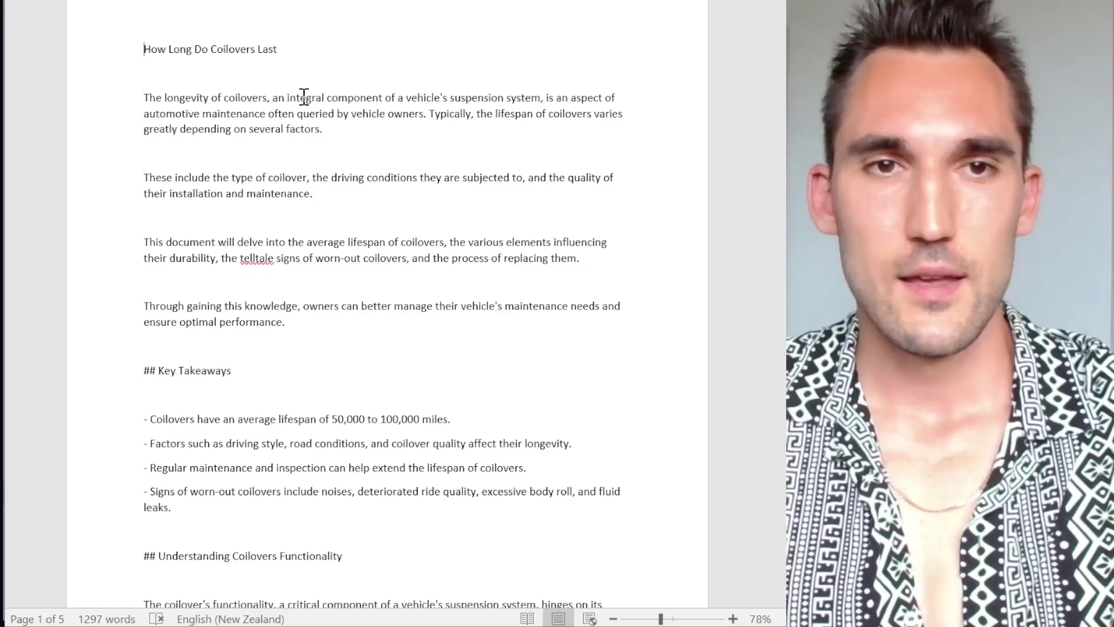
Enlarge the 'How Long Do Coilovers Last' title font and centre it
left_click_drag(281, 52, 116, 28)
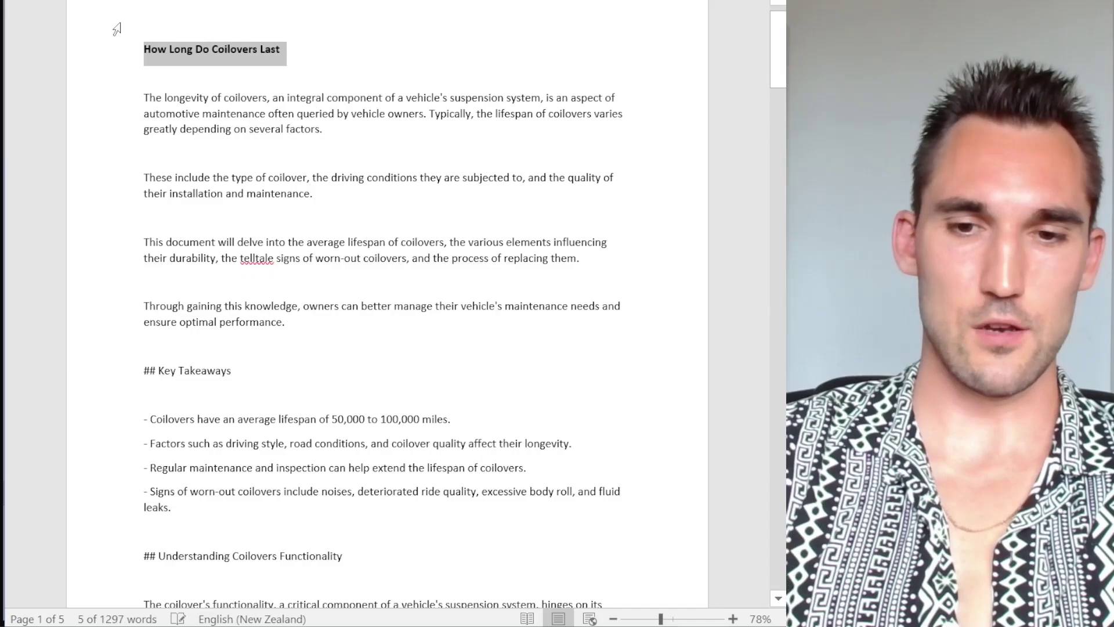
key("ctrl+shift+period")
key("ctrl+shift+period")
key("ctrl+shift+period")
key("ctrl+shift+period")
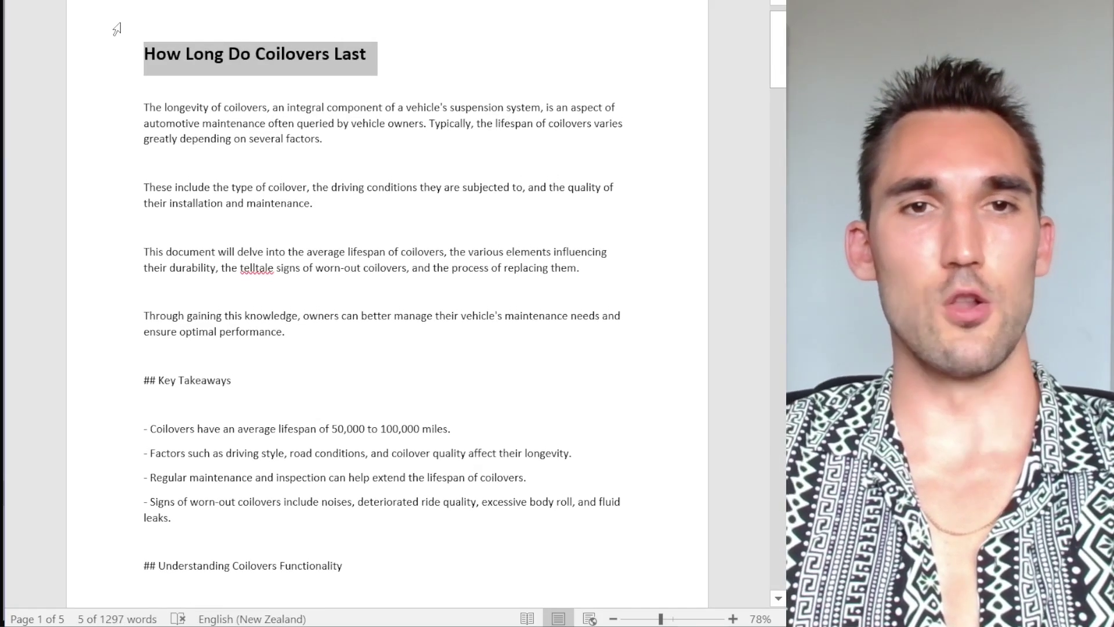
key("ctrl+e")
left_click(399, 207)
Remove the blank lines before and after the second introduction paragraph
scroll(398, 205, "up", 1, "ctrl")
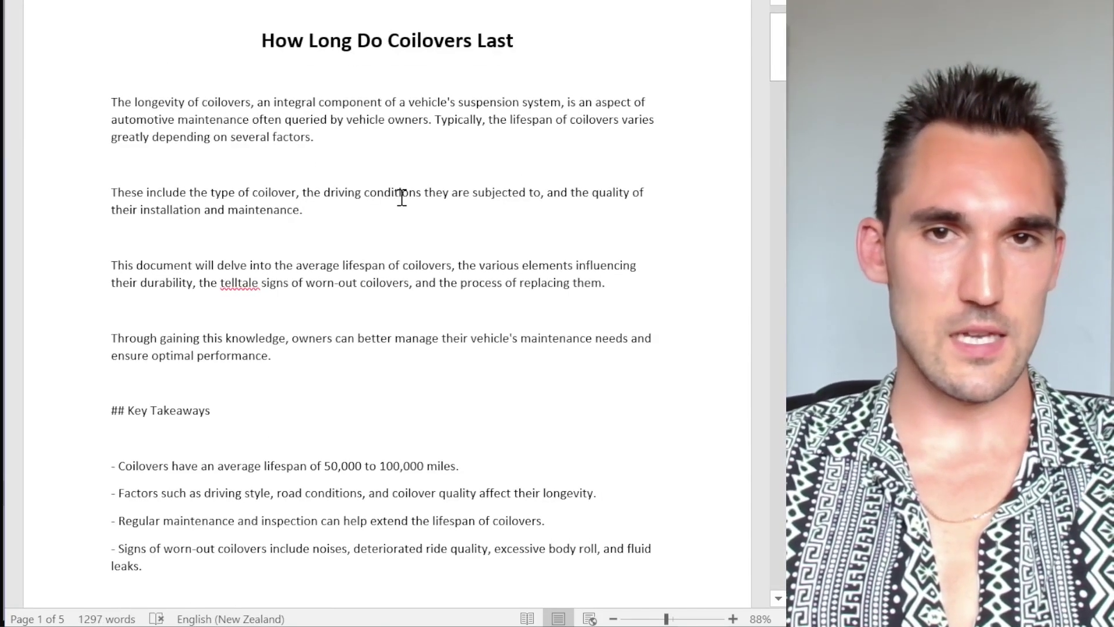
key("BackSpace")
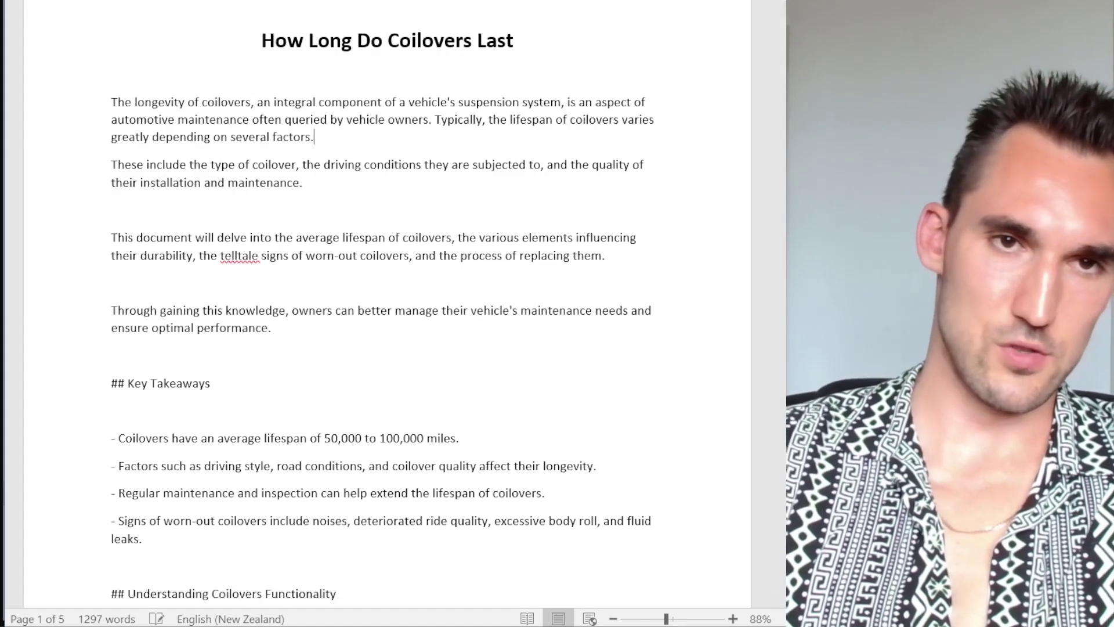
left_click(302, 219)
key("BackSpace")
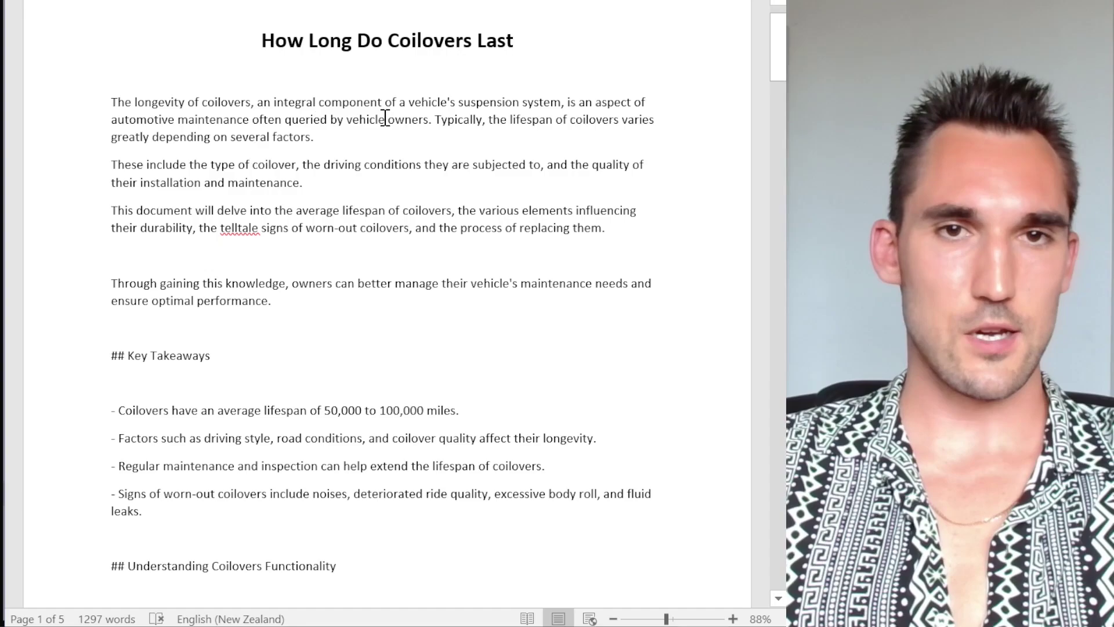
Remove the blank lines around the 'Through gaining' paragraph above Key Takeaways
scroll(310, 146, "down", 1)
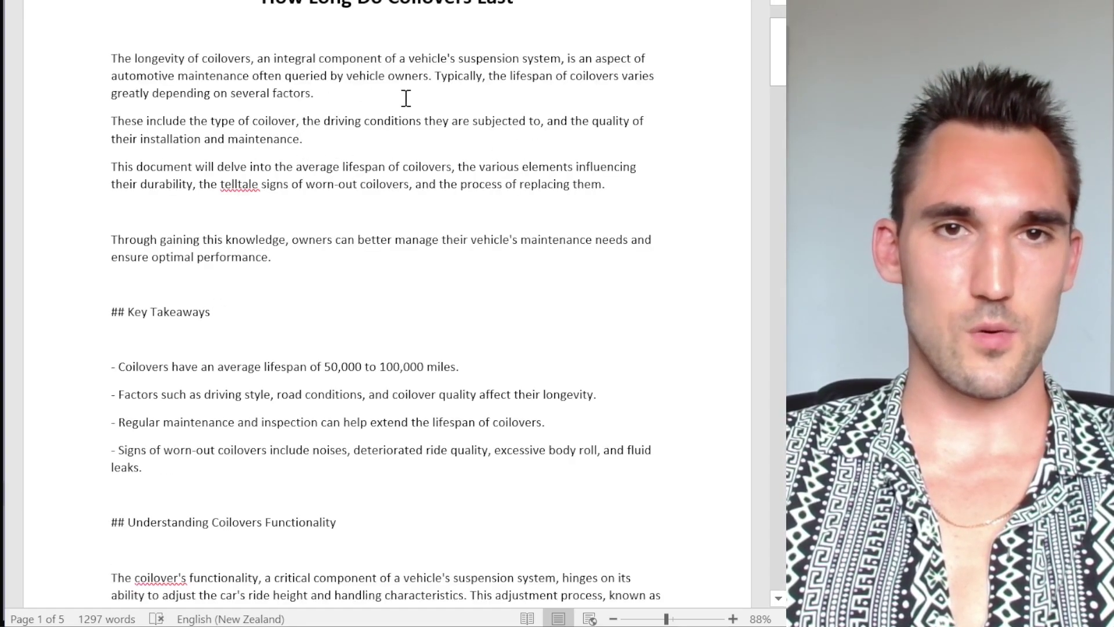
left_click_drag(489, 76, 654, 76)
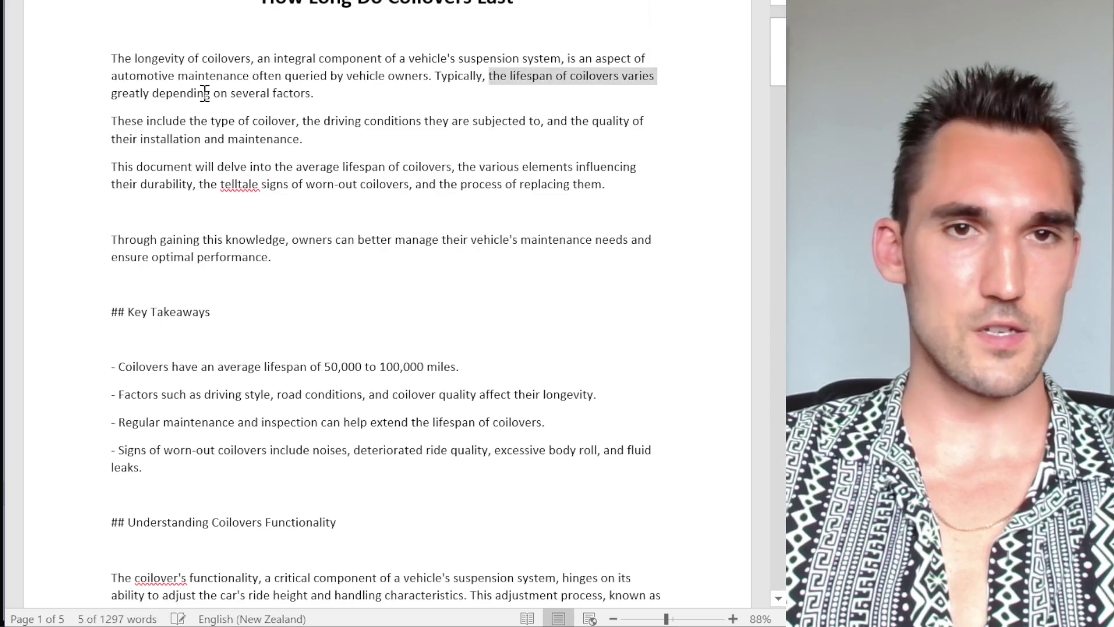
left_click(206, 93)
scroll(308, 137, "down", 1)
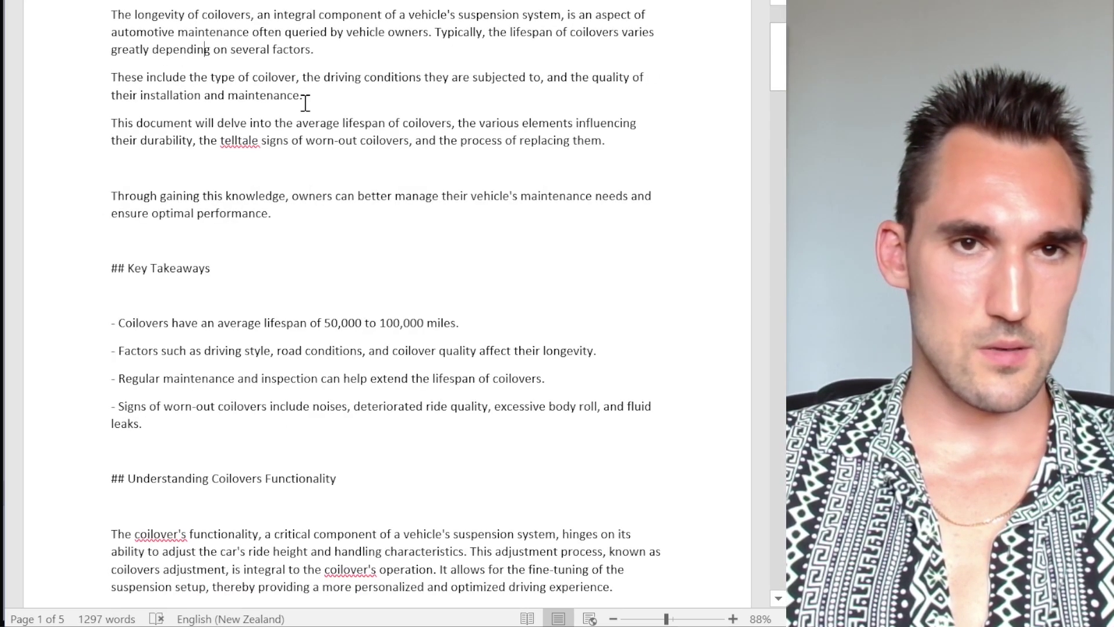
left_click_drag(139, 125, 455, 126)
left_click(440, 182)
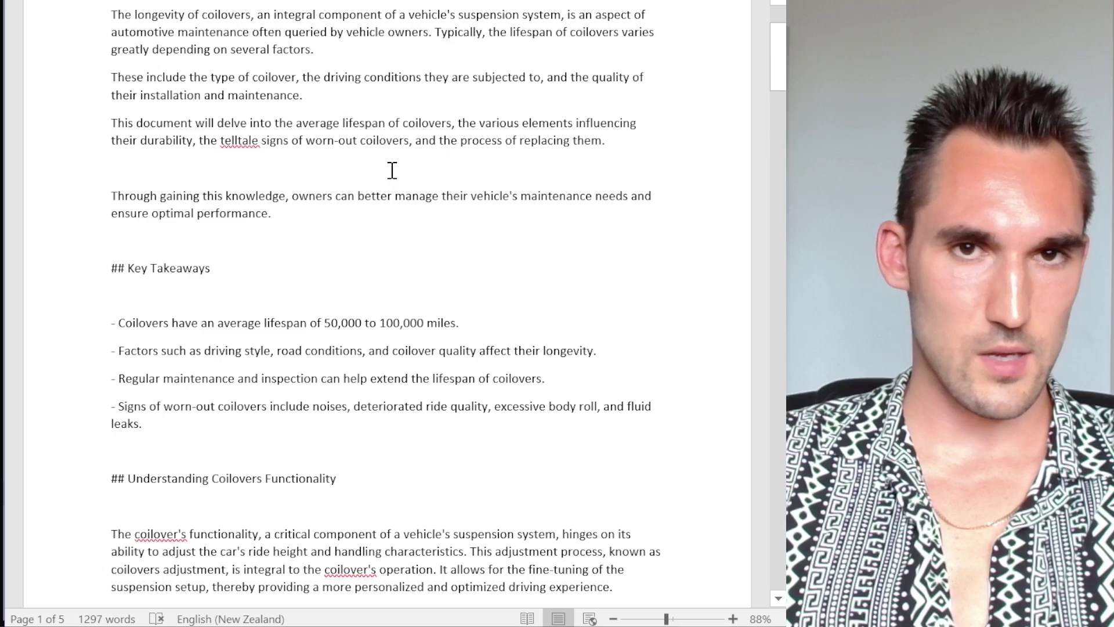
key("BackSpace")
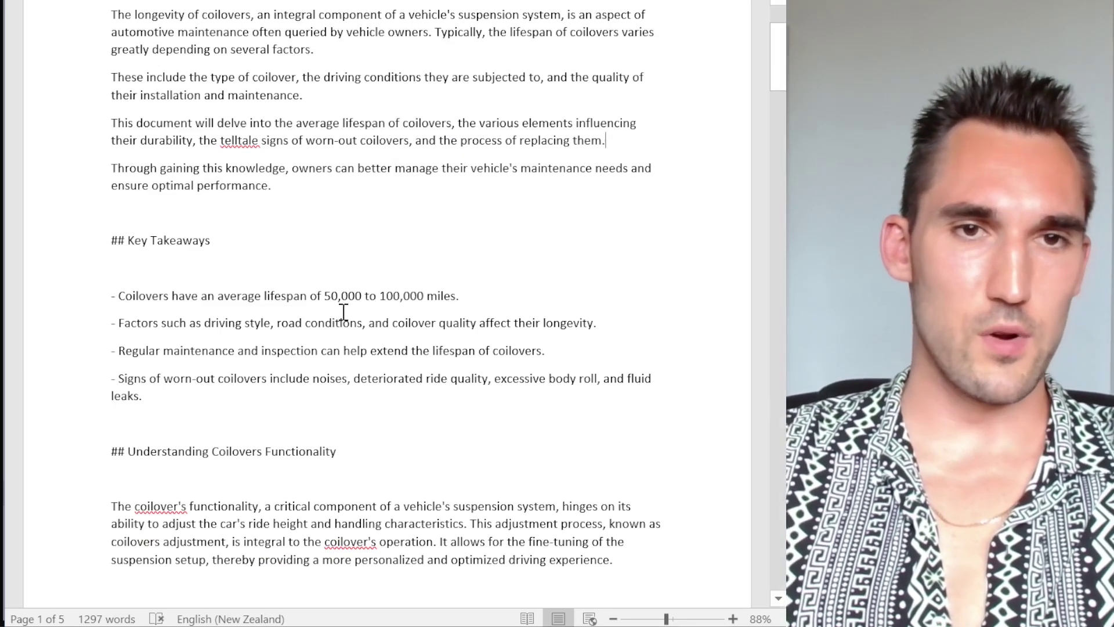
left_click(179, 218)
key("Delete")
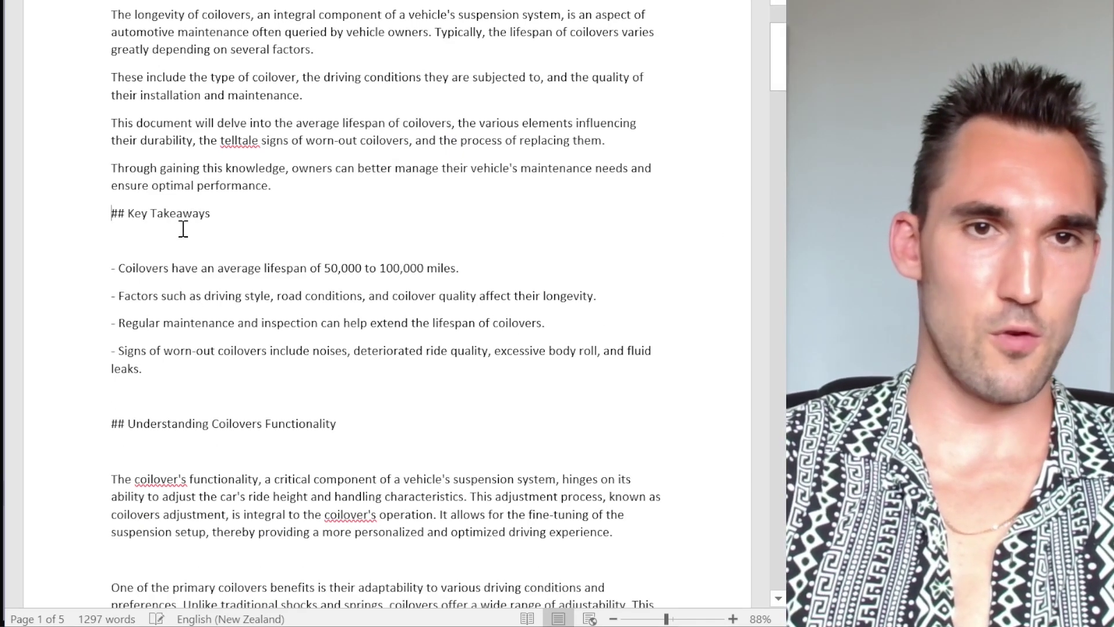
Select the Key Takeaways heading and the 'Factors such as' bullet line
left_click(148, 351, "shift")
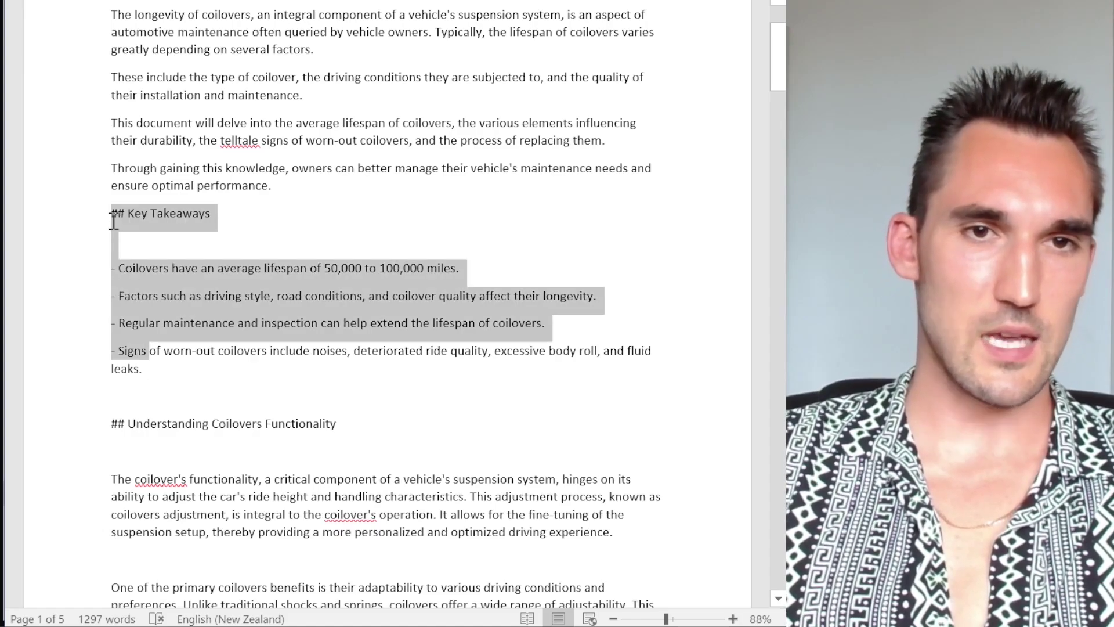
left_click(203, 355)
left_click_drag(188, 351, 92, 237)
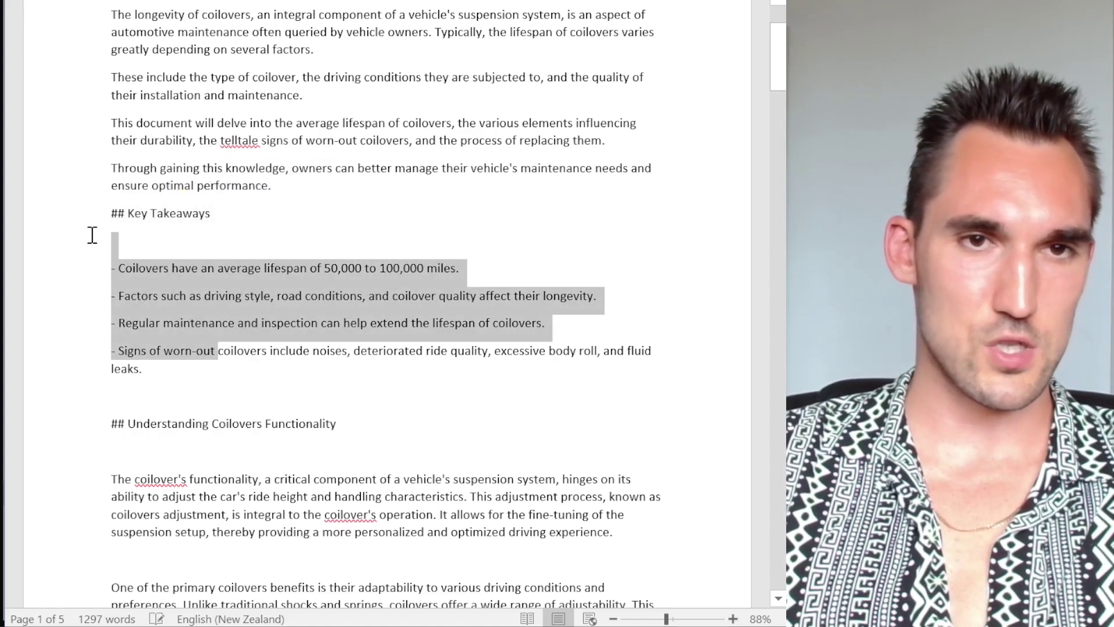
left_click(305, 296)
scroll(314, 308, "down", 2)
key("Home")
key("shift+Down")
scroll(314, 308, "down", 1)
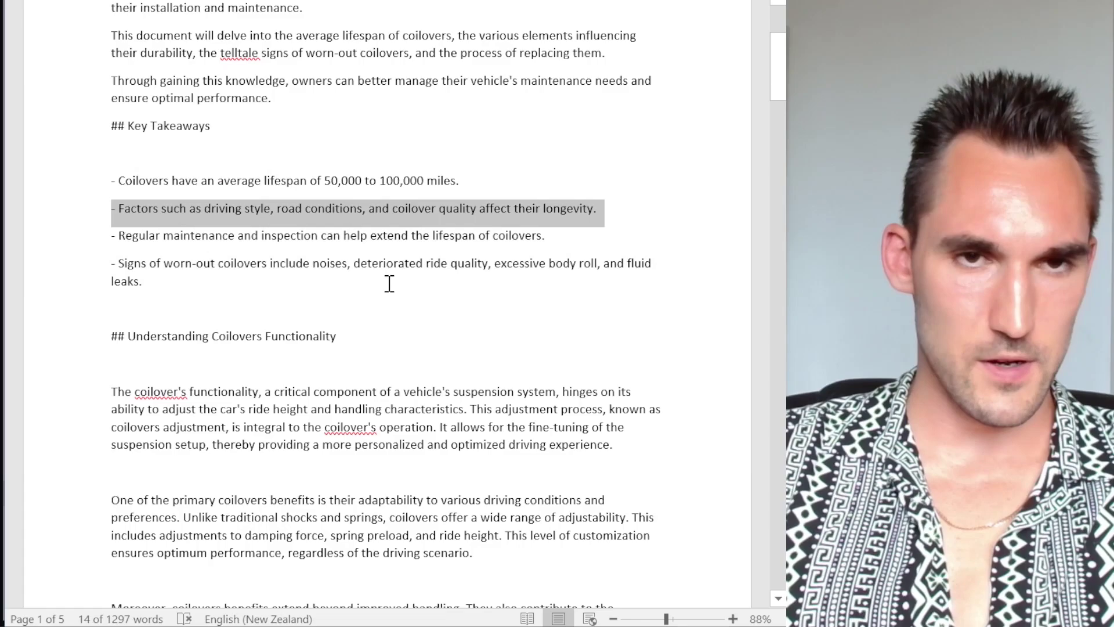
scroll(357, 122, "up", 1)
scroll(170, 136, "down", 6)
Delete the extra empty paragraphs below the heading and under Average Lifespan of Coilovers
left_click(171, 136)
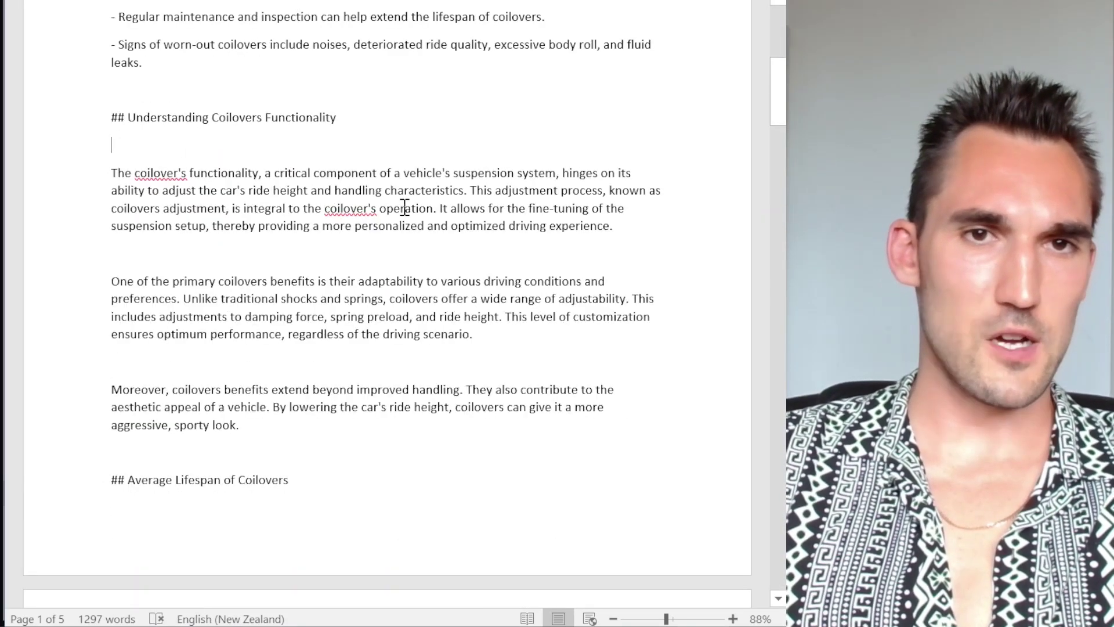
key("Delete")
key("ctrl+Down")
key("Delete")
key("ctrl+Down")
key("Delete")
scroll(405, 207, "down", 4)
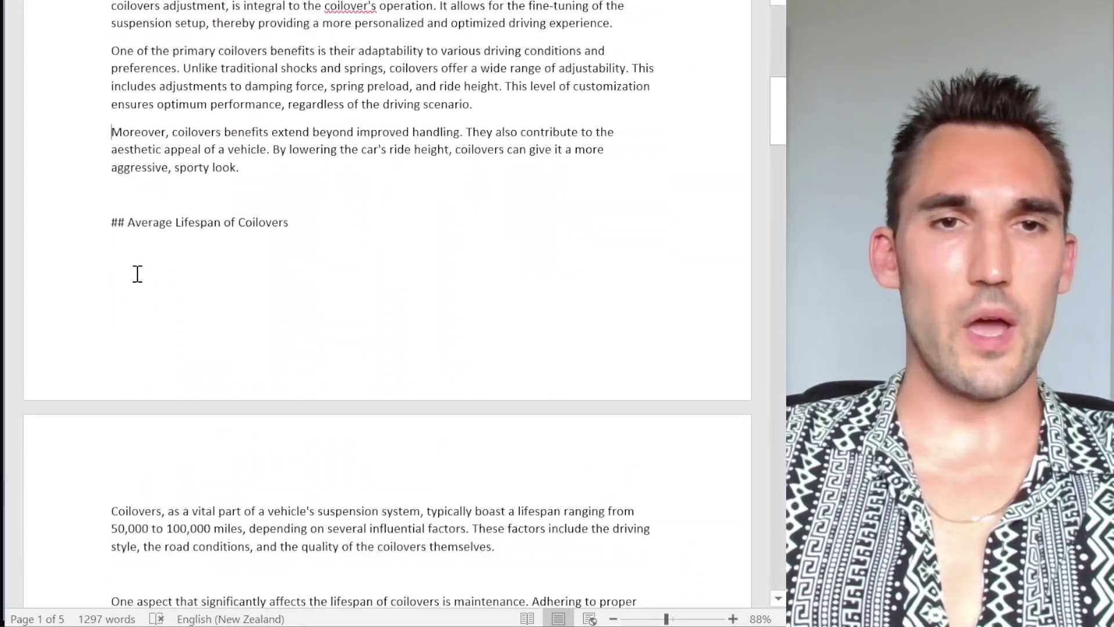
left_click(137, 275)
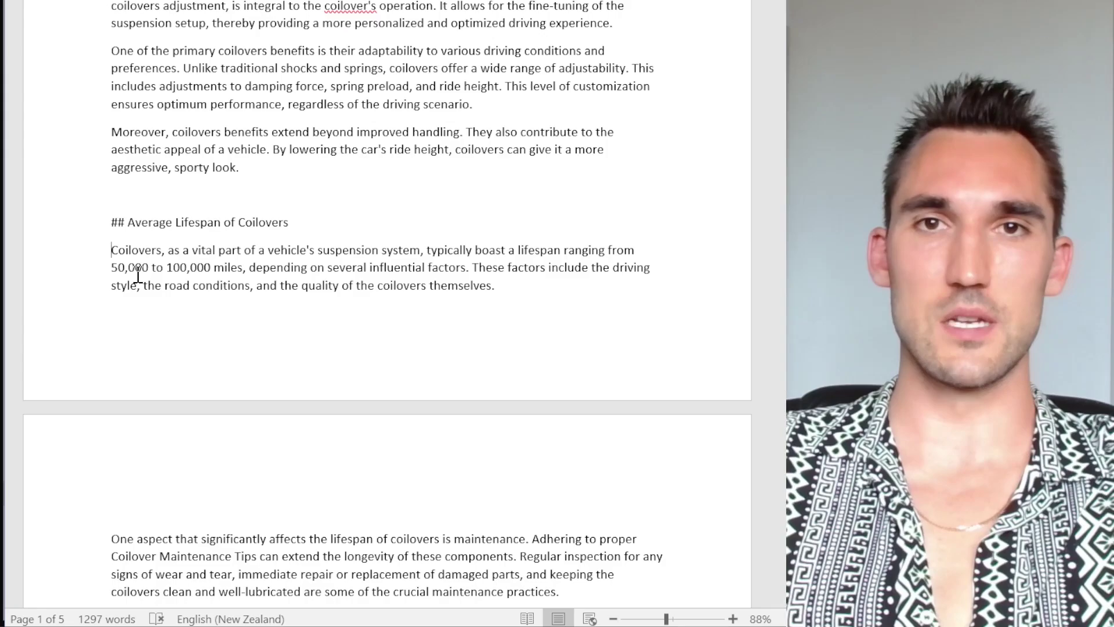
scroll(198, 267, "down", 3)
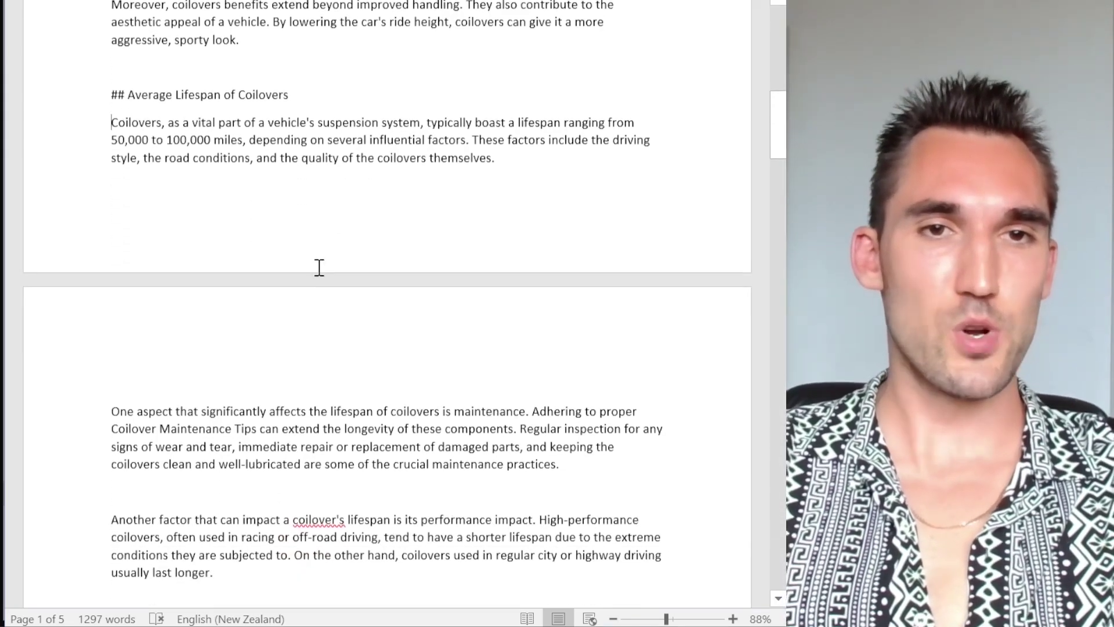
scroll(179, 124, "down", 1)
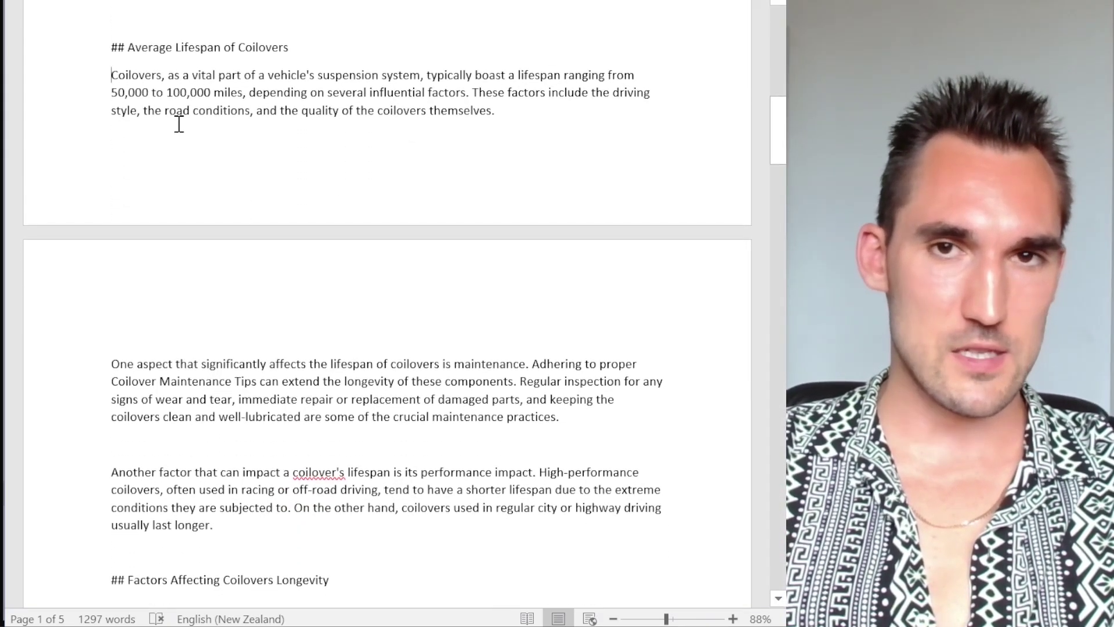
left_click_drag(306, 49, 129, 54)
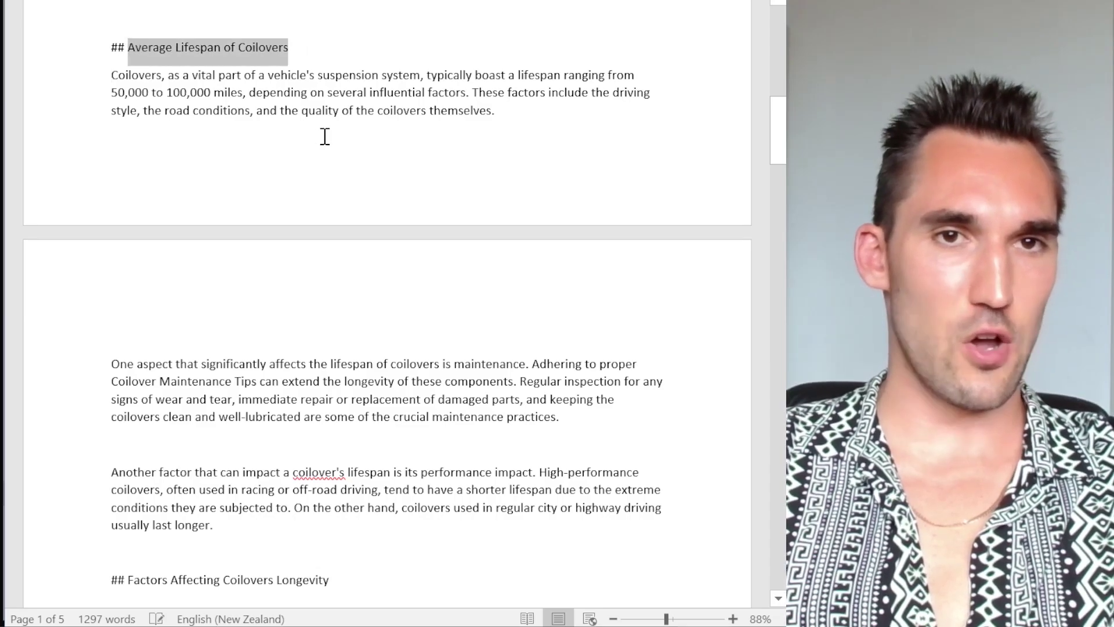
scroll(329, 150, "up", 10)
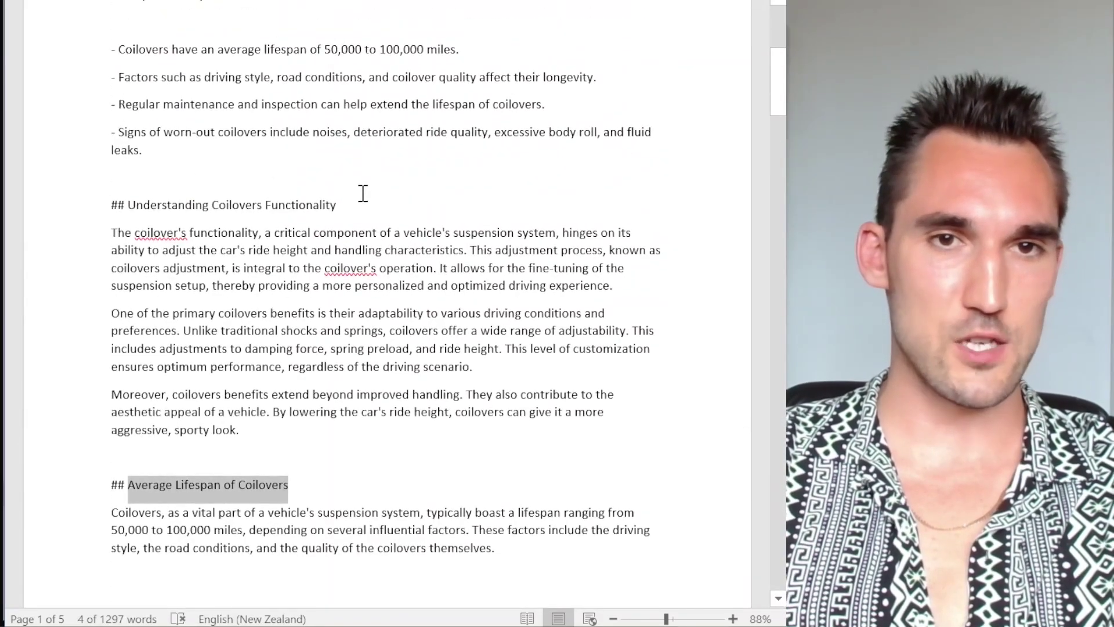
left_click_drag(348, 204, 129, 204)
scroll(223, 234, "down", 1)
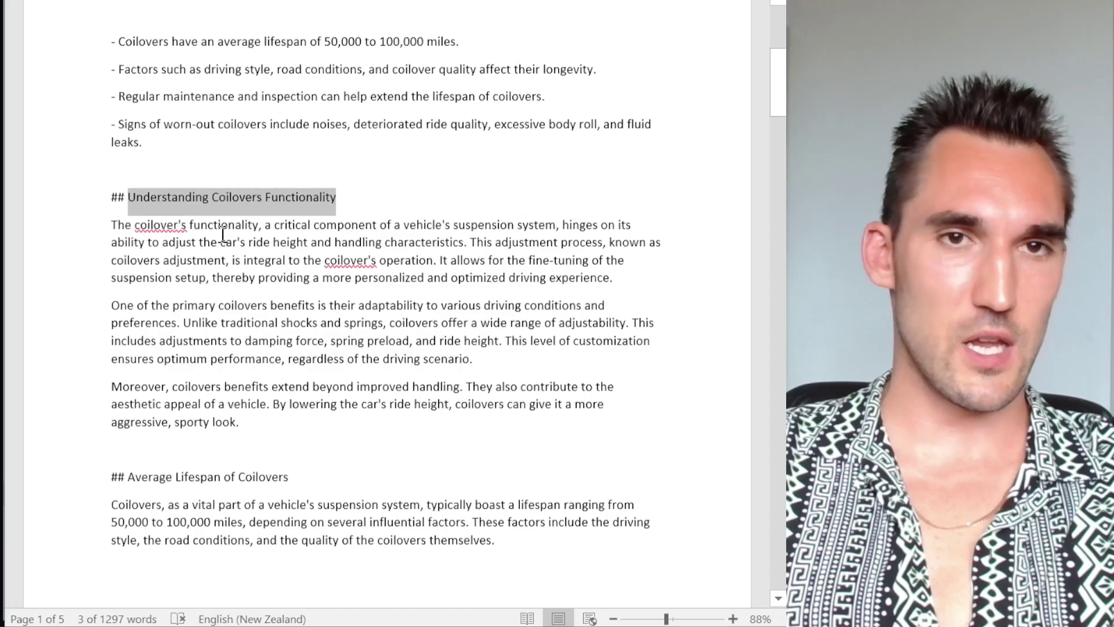
scroll(330, 288, "down", 19)
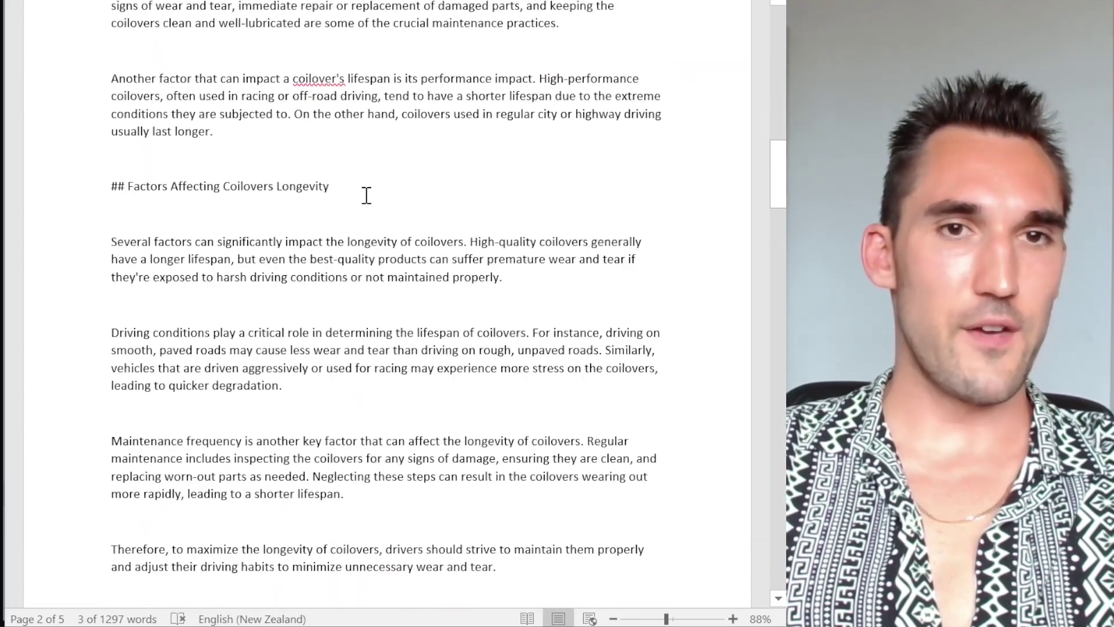
left_click_drag(366, 194, 128, 187)
scroll(354, 190, "down", 7)
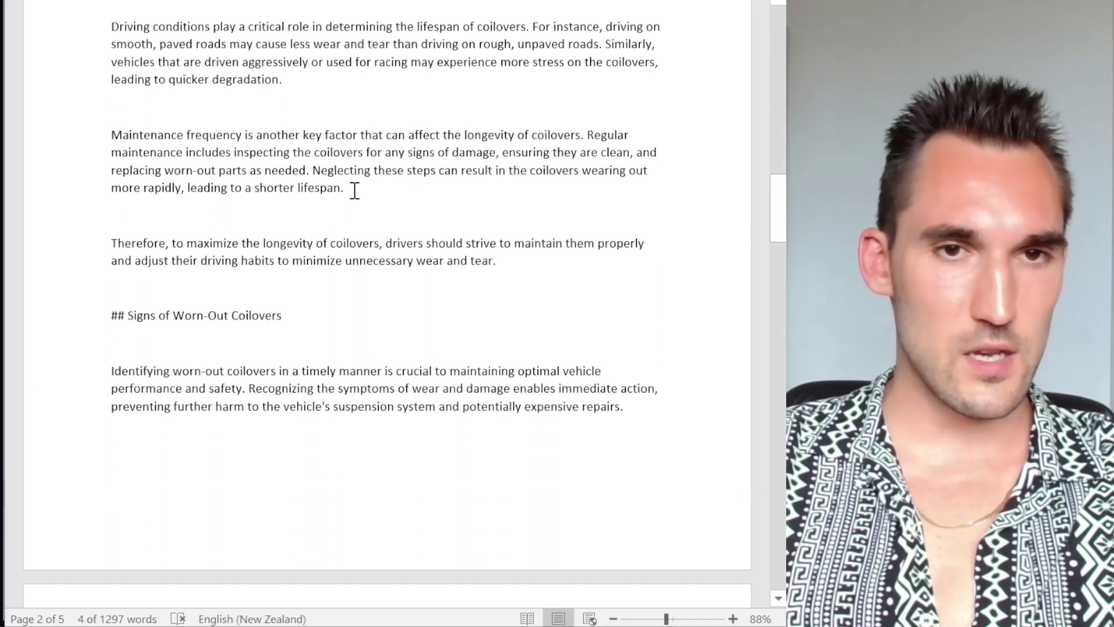
left_click_drag(318, 313, 137, 309)
scroll(356, 286, "down", 11)
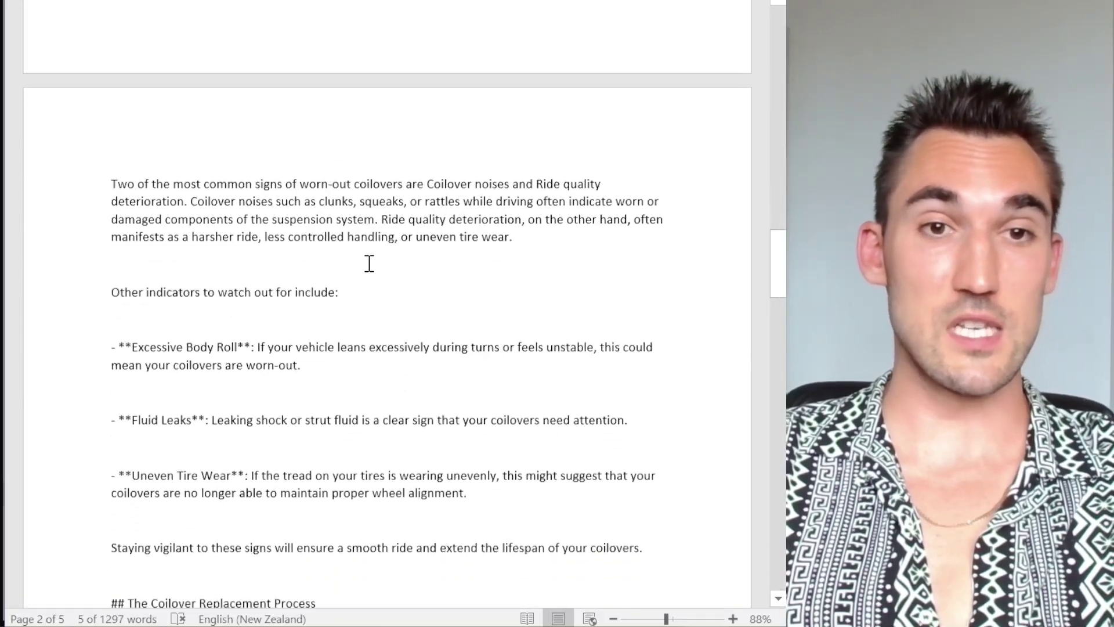
scroll(369, 264, "down", 3)
left_click_drag(370, 182, 104, 154)
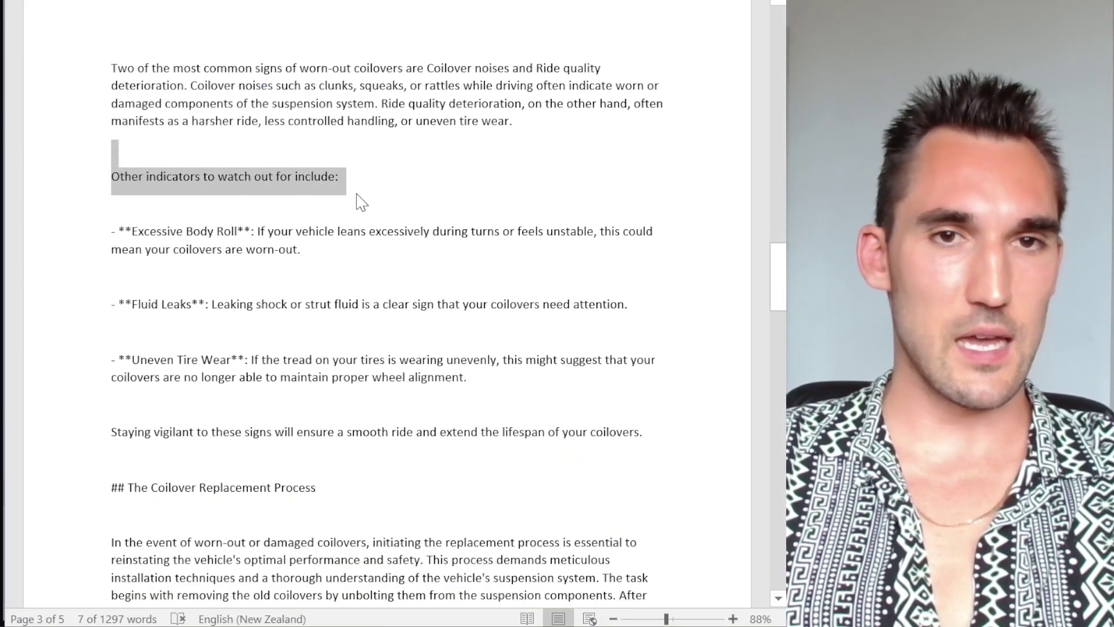
left_click(357, 195)
scroll(356, 191, "down", 7)
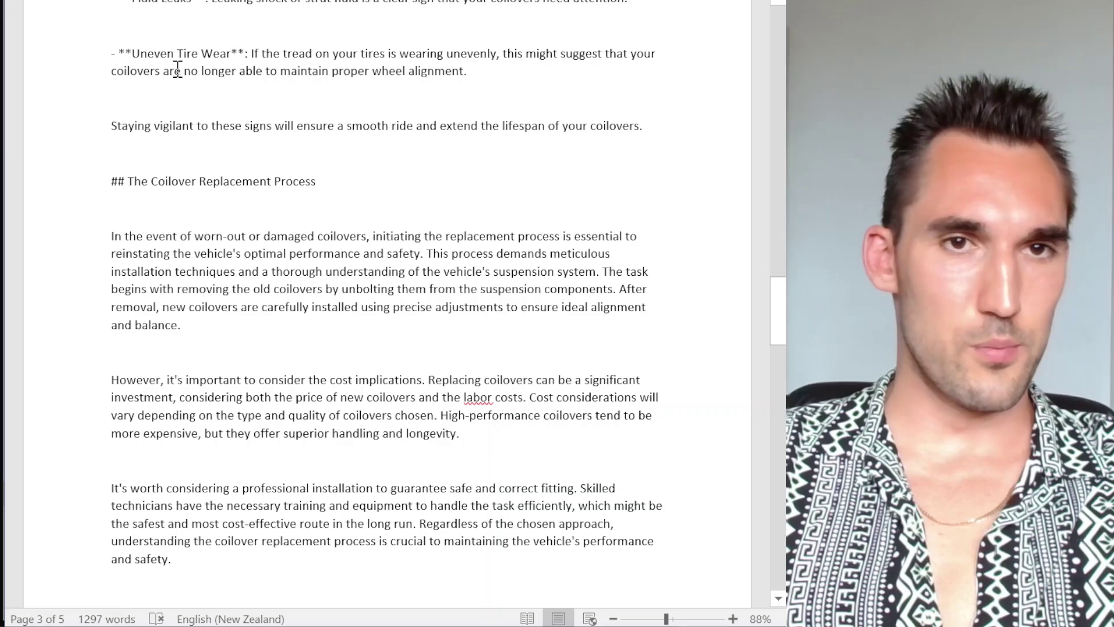
left_click_drag(112, 71, 263, 71)
Scroll past the Coilover Replacement Process and FAQ headings to the cost-range question
left_click_drag(316, 181, 151, 181)
scroll(319, 221, "down", 3)
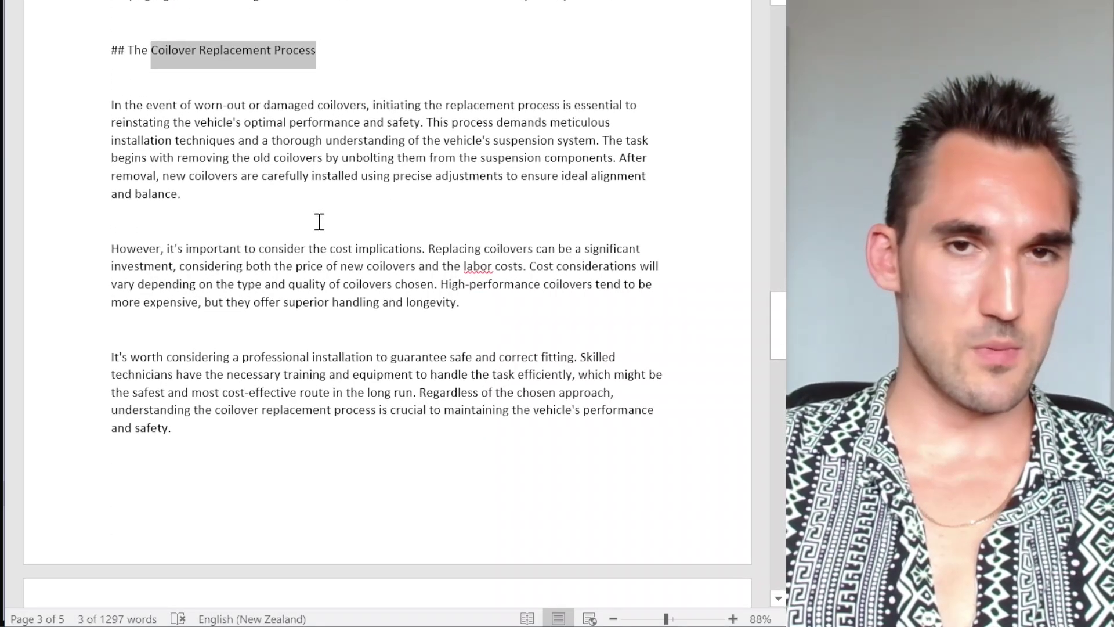
left_click(319, 222)
scroll(366, 209, "down", 9)
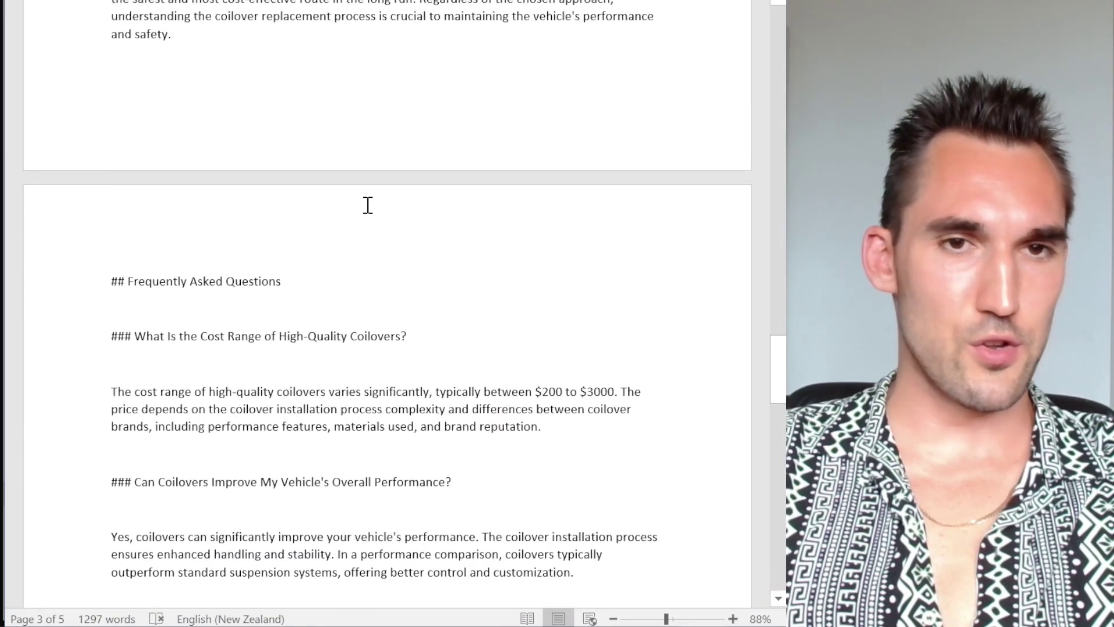
scroll(348, 204, "down", 2)
left_click_drag(313, 199, 128, 197)
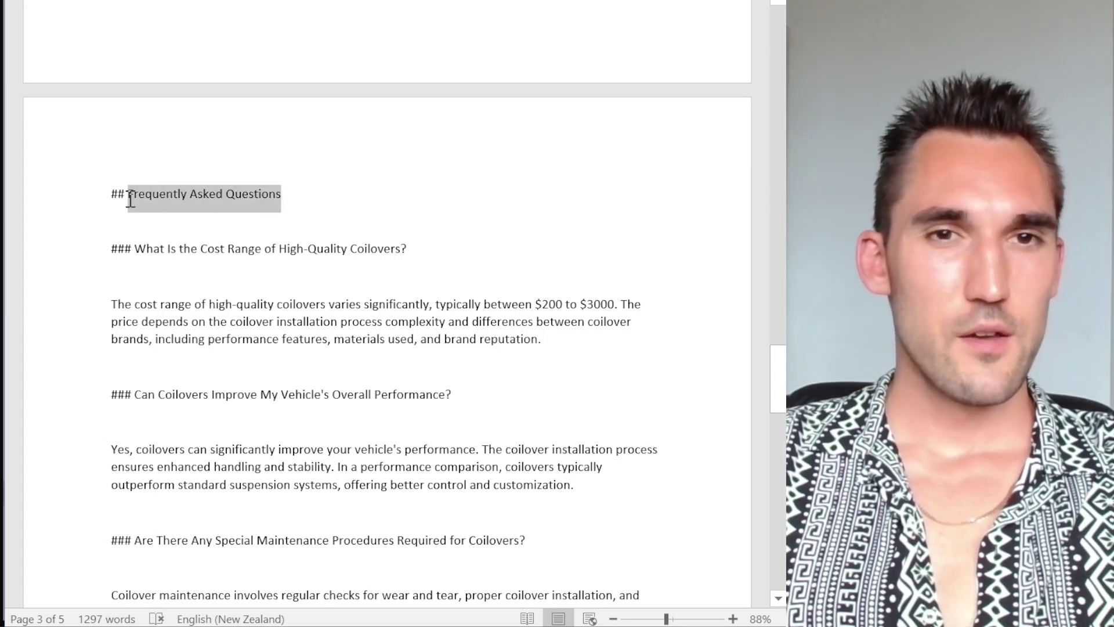
scroll(267, 203, "down", 2)
left_click(245, 186)
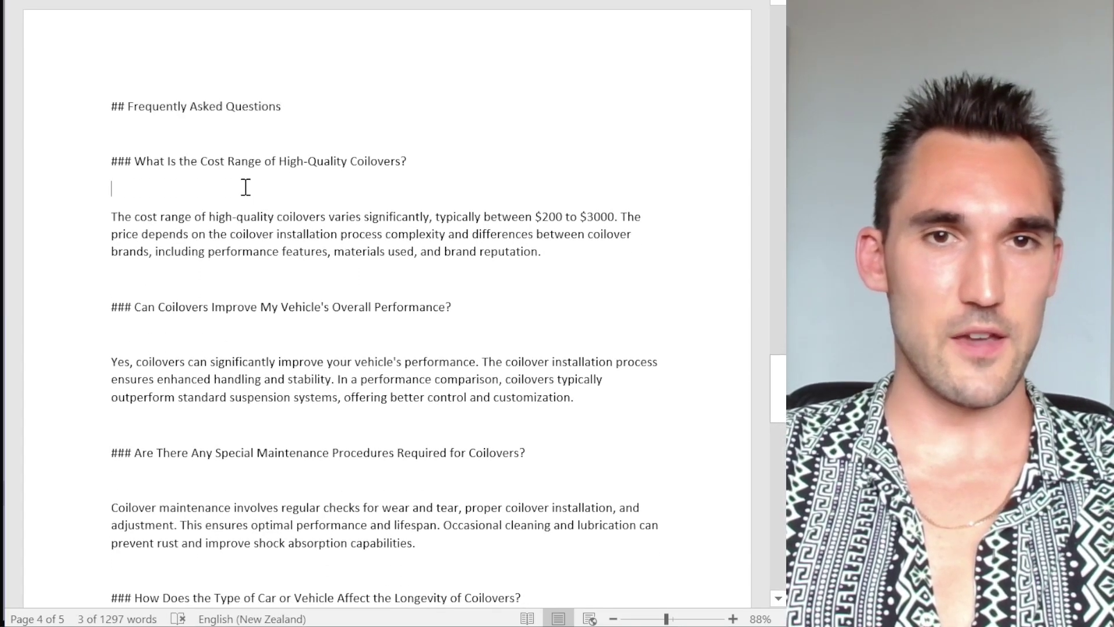
left_click_drag(149, 161, 412, 161)
scroll(412, 161, "down", 1)
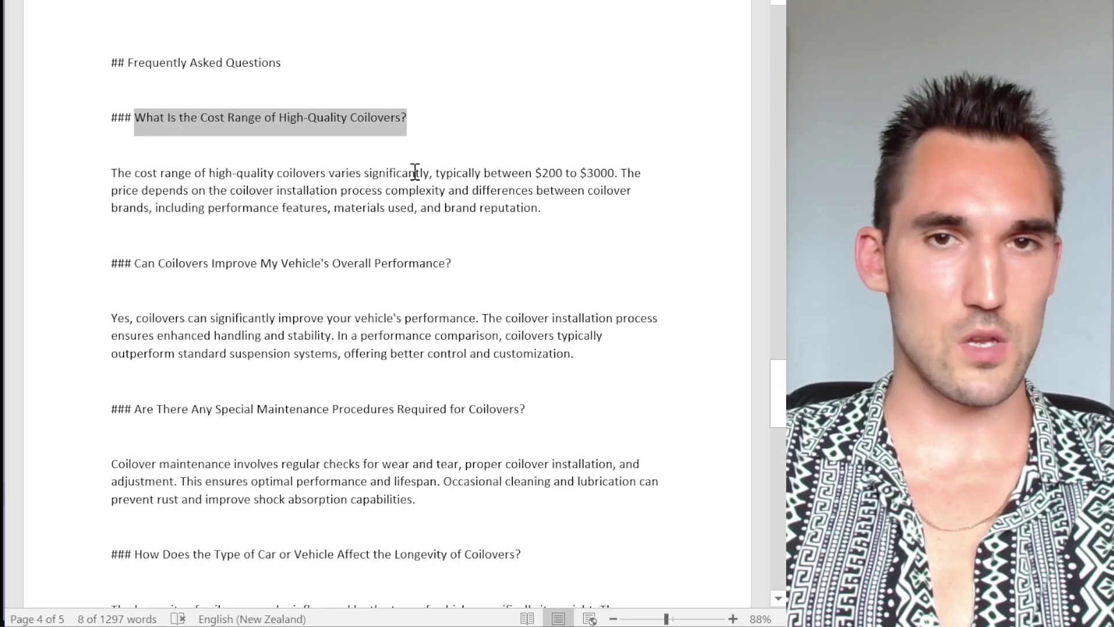
left_click(569, 193)
left_click_drag(623, 172, 542, 172)
Change the FAQ cost range from $200 to $3000 to $2000 to $5000
left_click(555, 216)
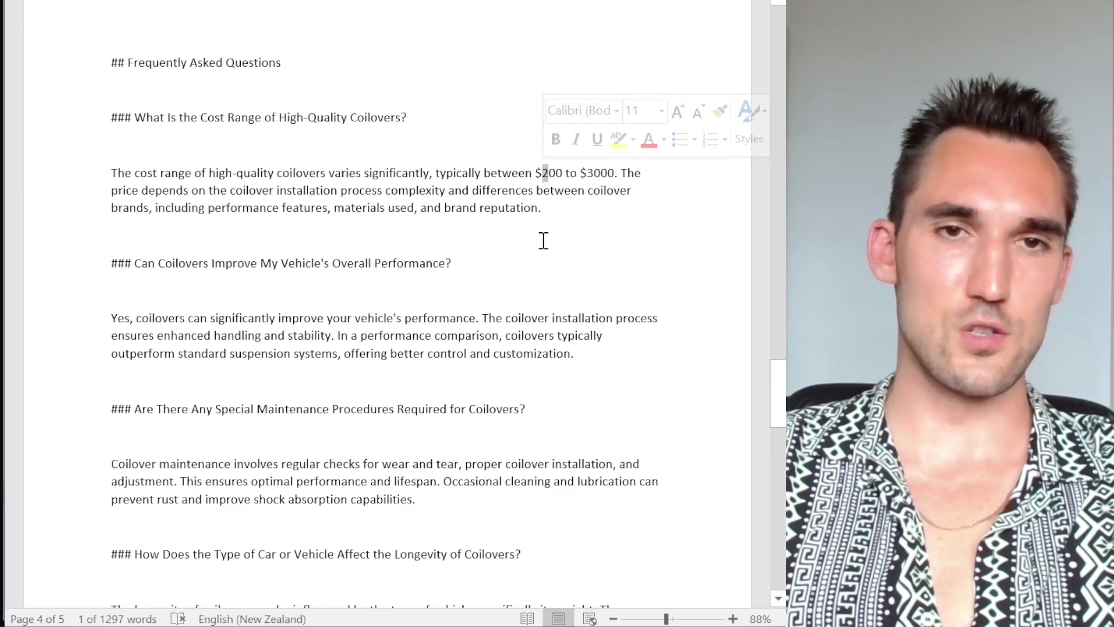
left_click(552, 166)
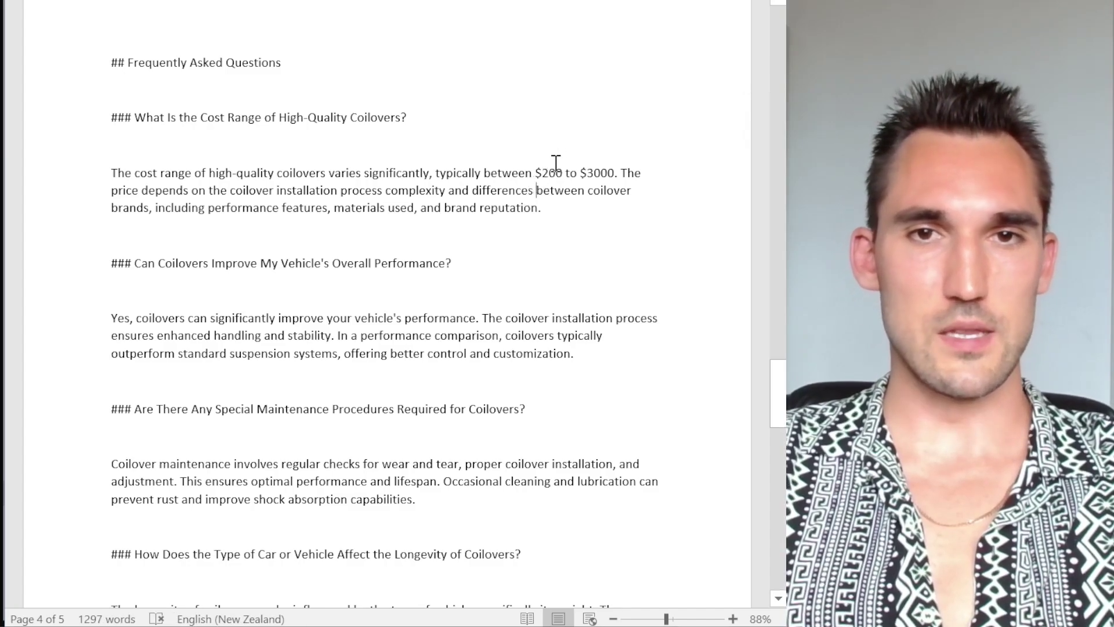
type("0")
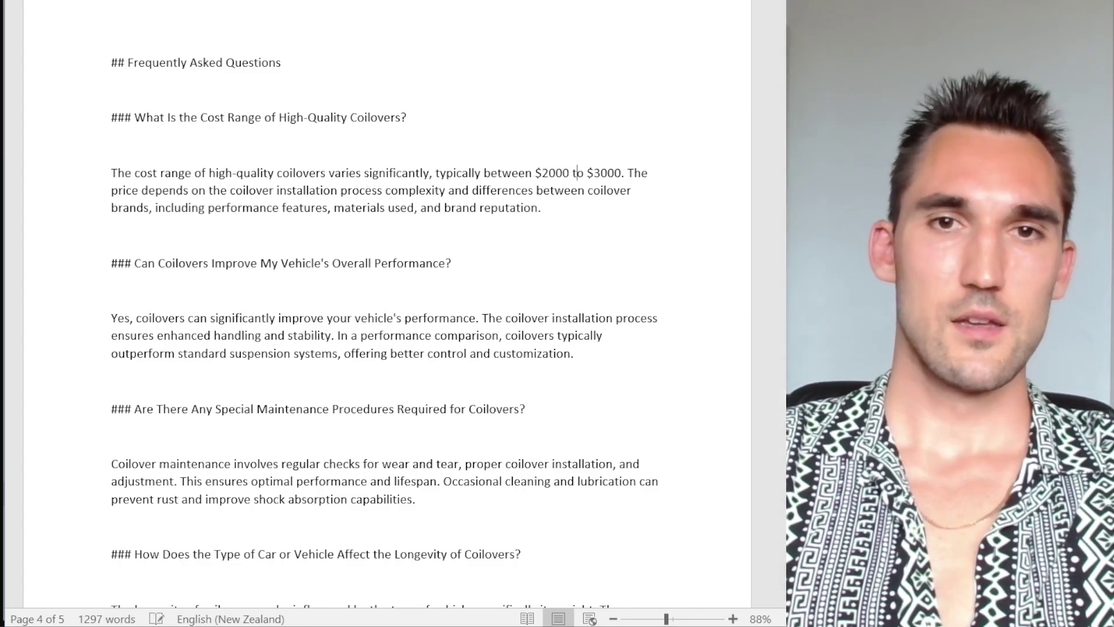
key("BackSpace")
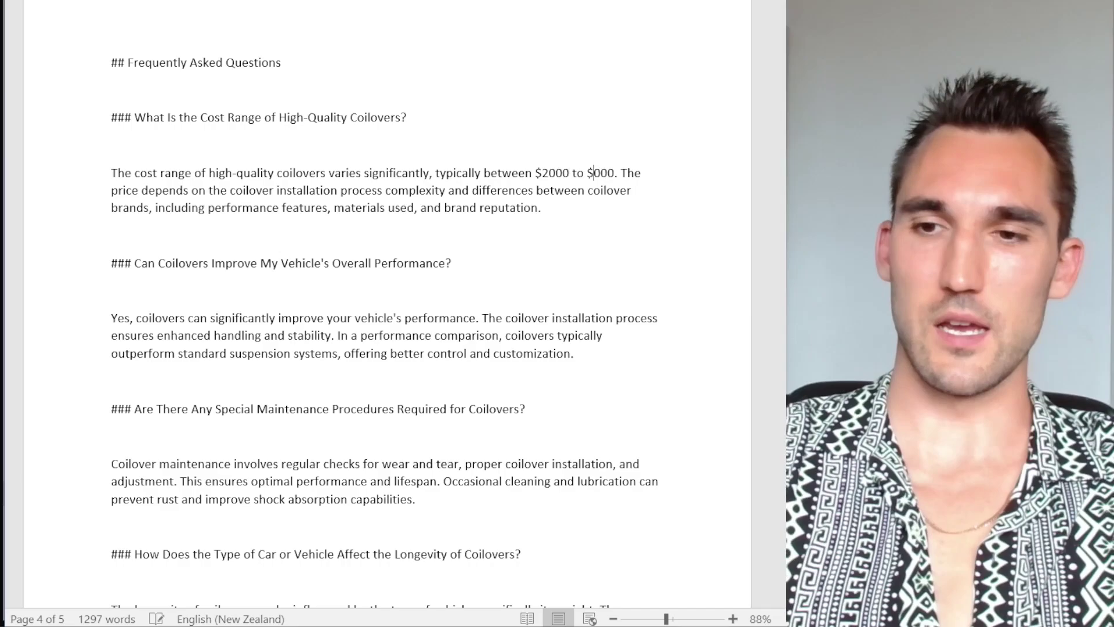
type("5")
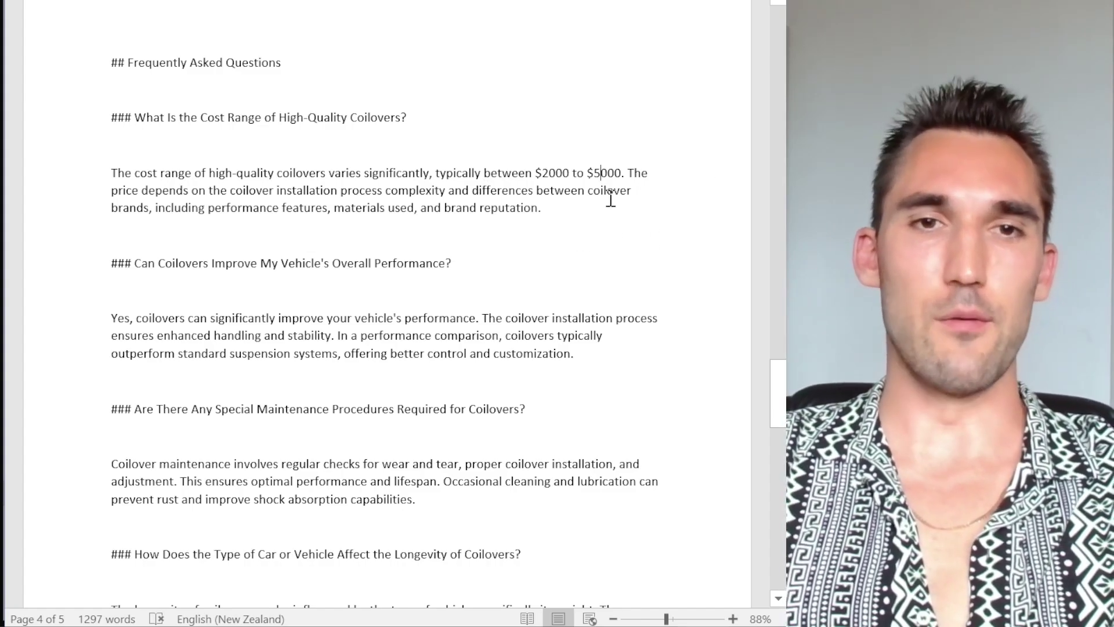
scroll(525, 190, "down", 3)
left_click_drag(574, 223, 178, 223)
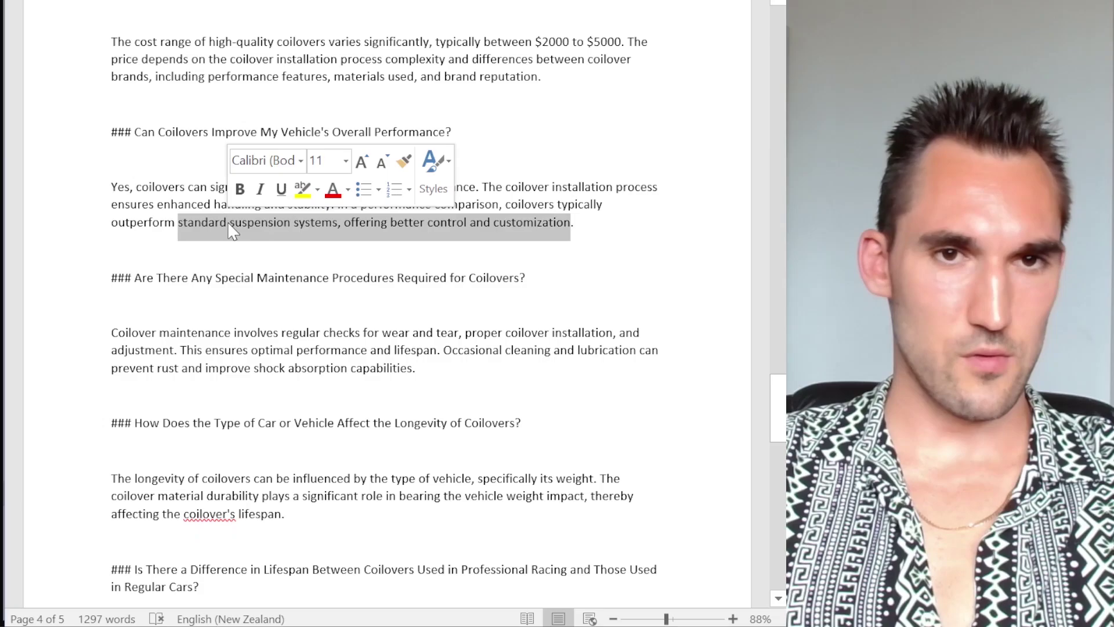
scroll(406, 186, "down", 1)
left_click(597, 143)
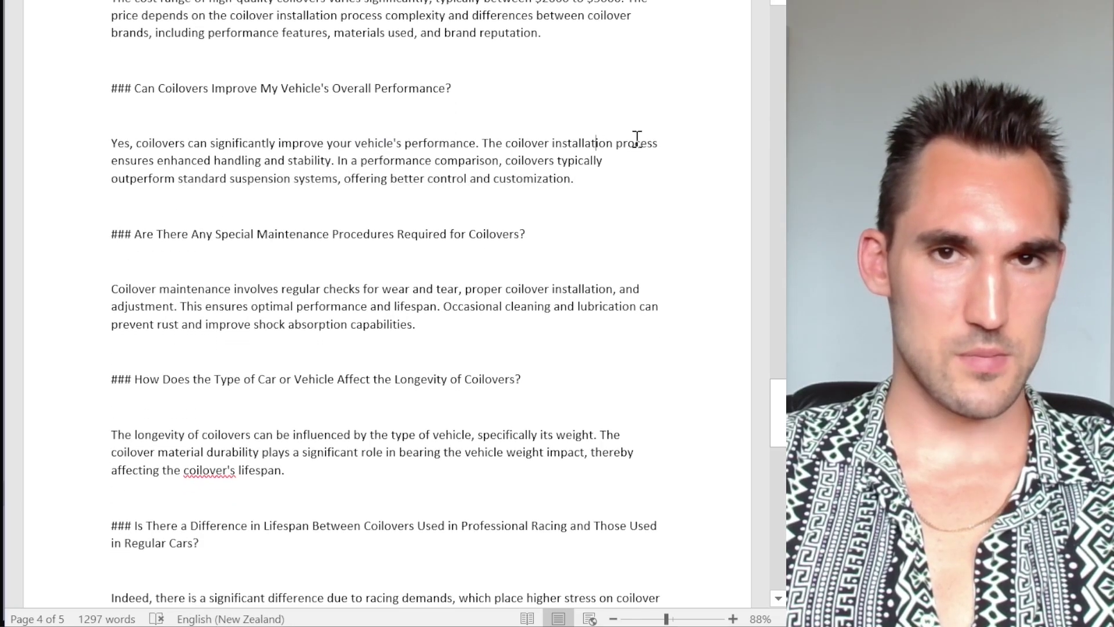
double_click(592, 144)
left_click_drag(213, 160, 499, 140)
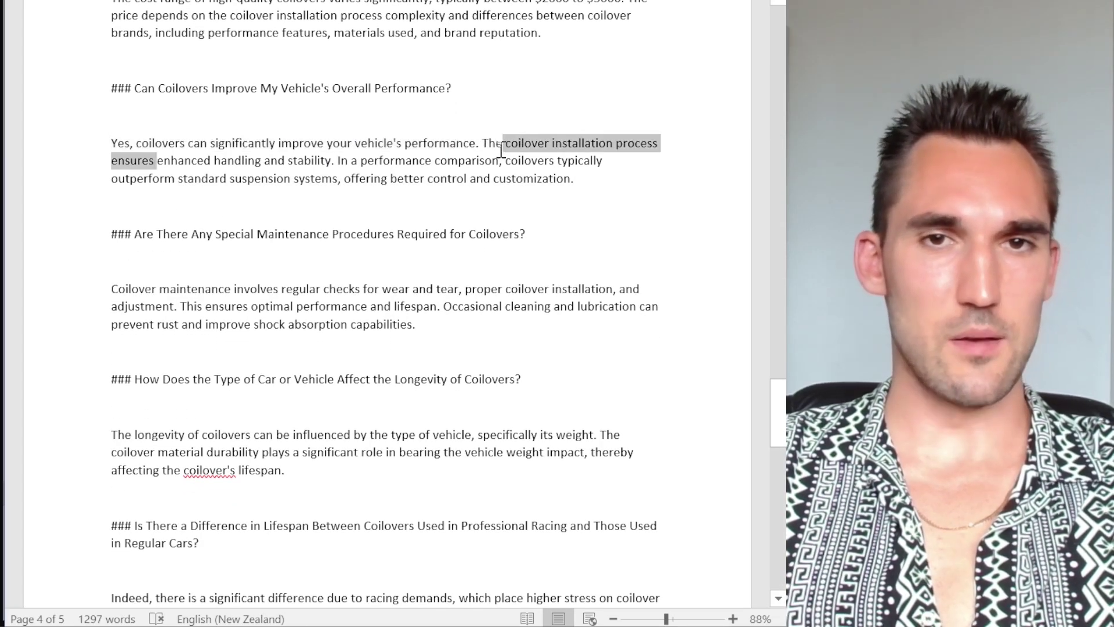
left_click(500, 160)
scroll(500, 182, "down", 1)
scroll(501, 182, "down", 2)
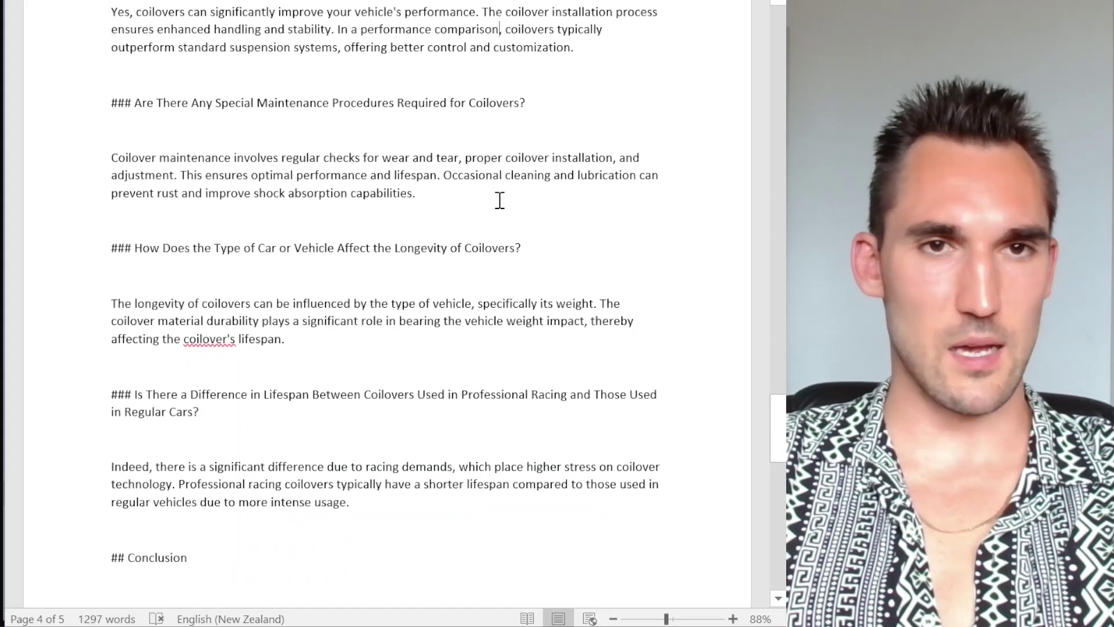
scroll(492, 203, "down", 15)
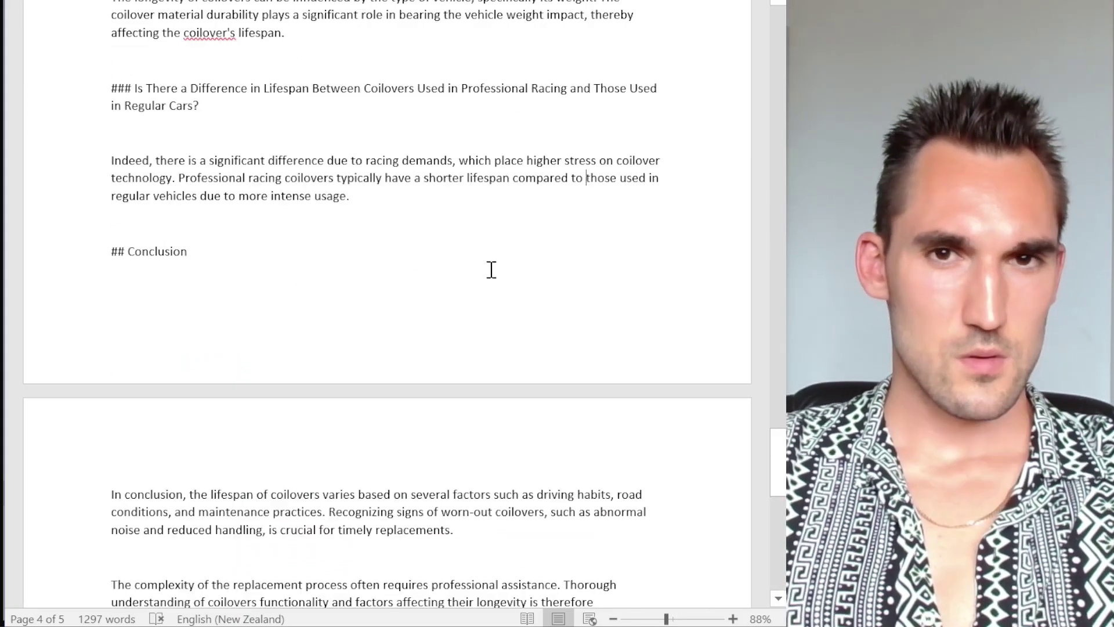
scroll(393, 287, "up", 20)
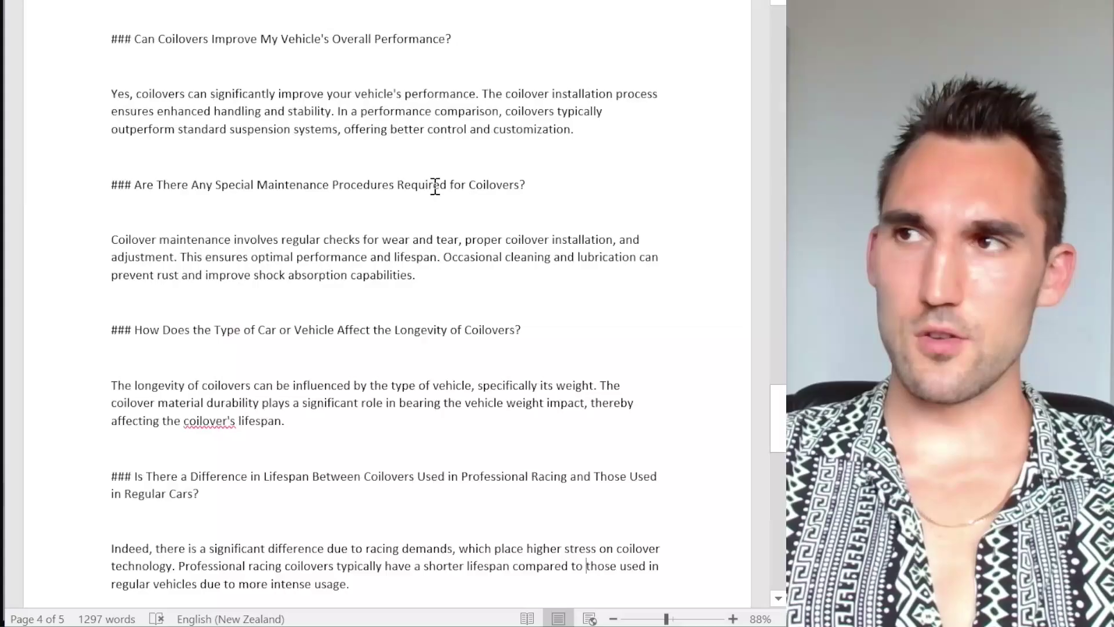
scroll(377, 151, "up", 20)
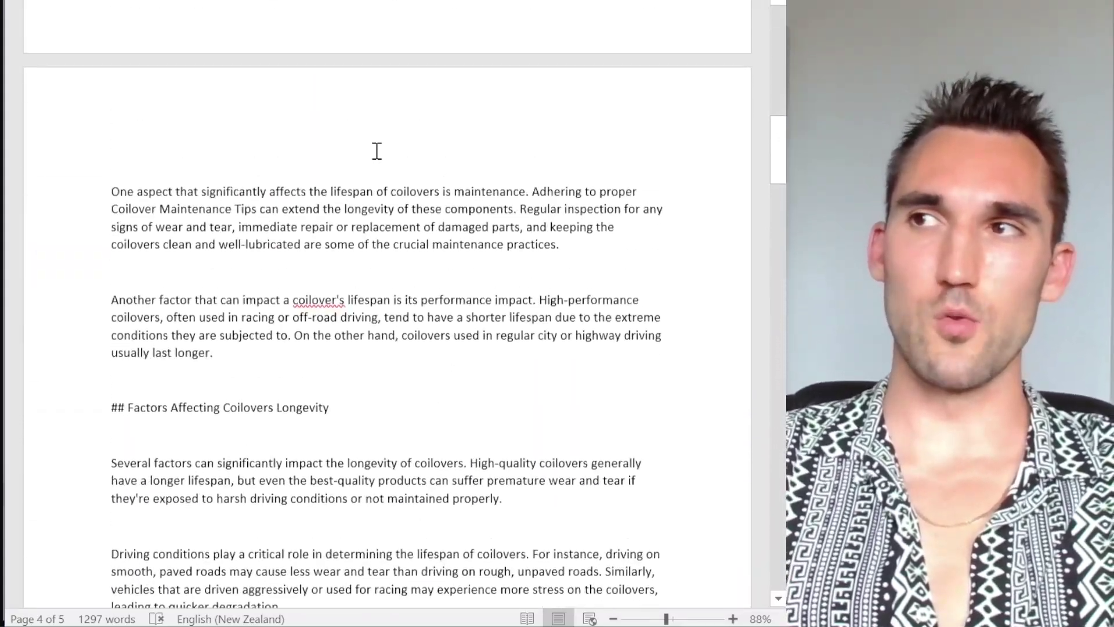
scroll(398, 134, "up", 1)
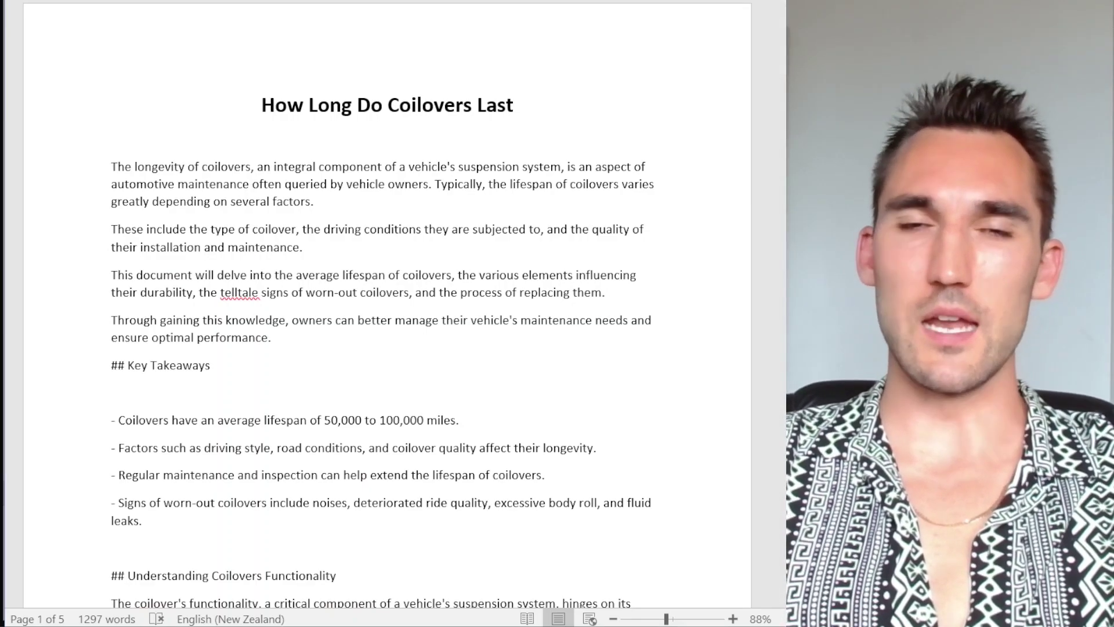
Open How_to_Adjust_Coilovers.txt from the output folder in Word
key("alt+F4")
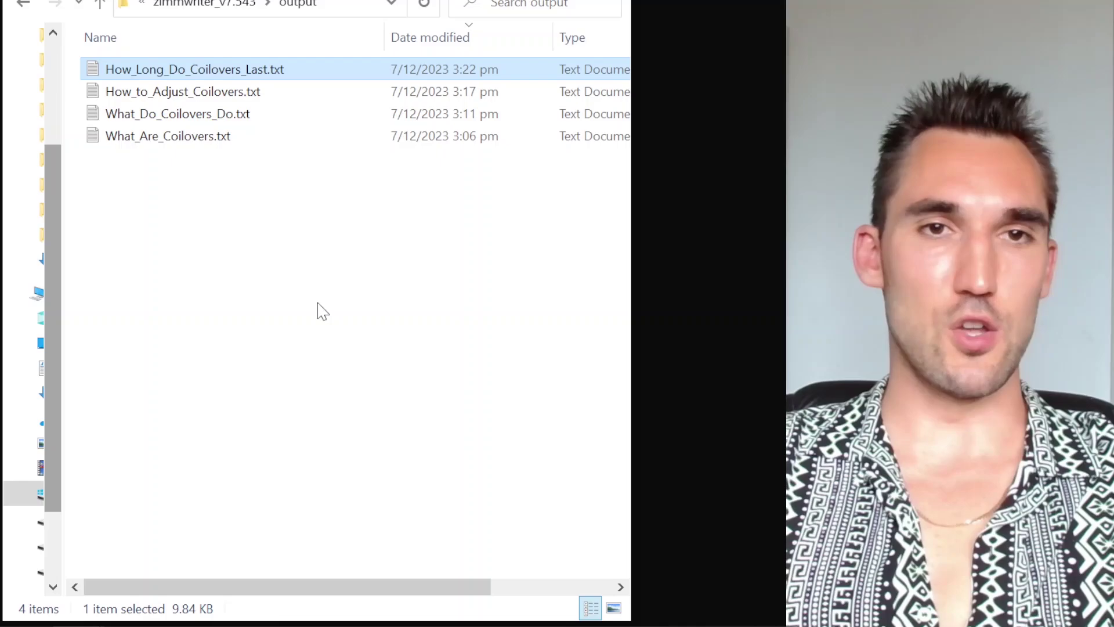
left_click(235, 96)
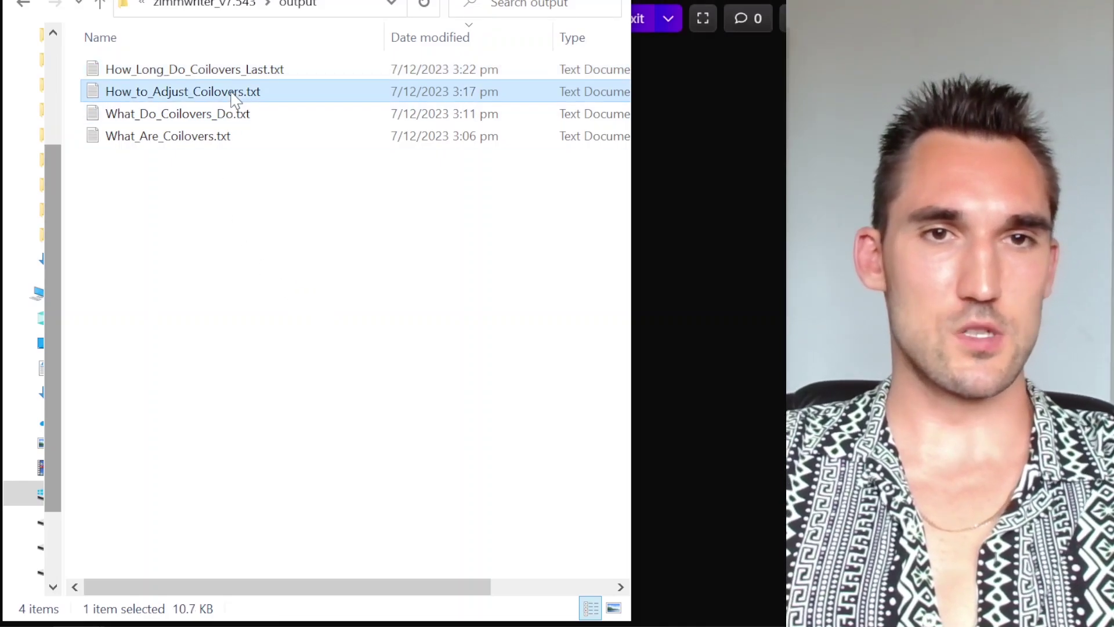
double_click(235, 93)
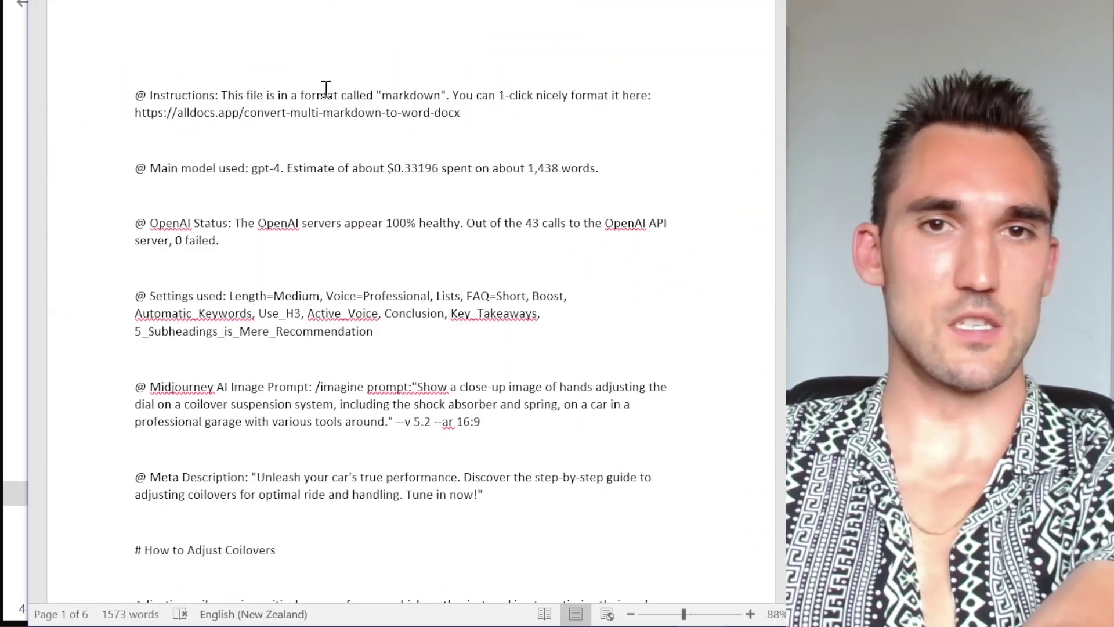
scroll(261, 211, "down", 1)
scroll(261, 211, "up", 1)
Select the @ metadata lines from the top down and delete them
left_click_drag(510, 128, 216, 113)
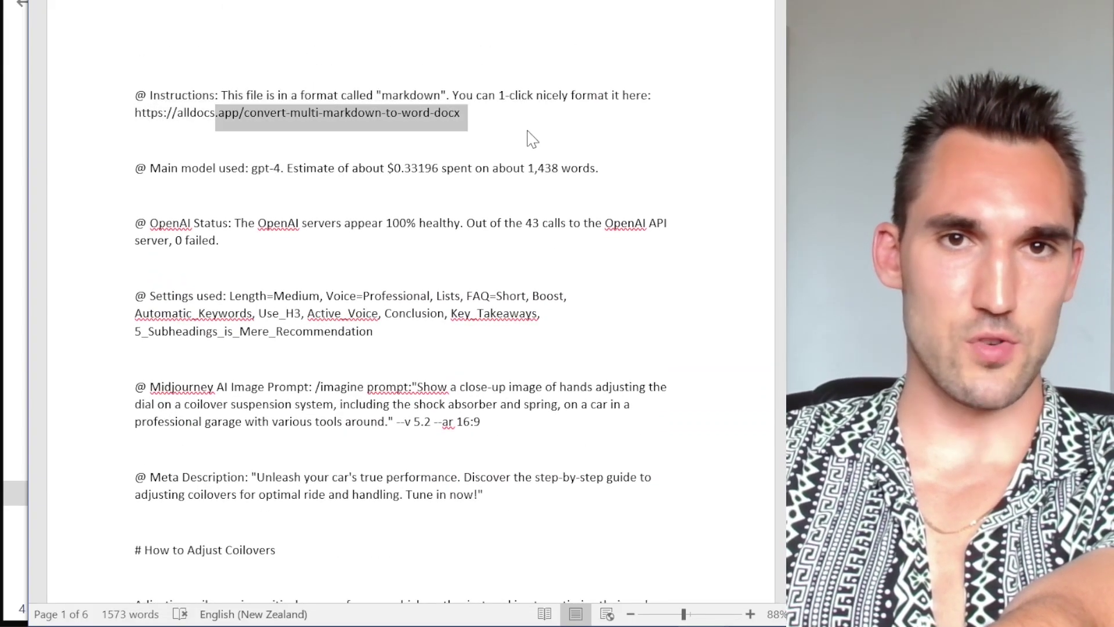
left_click(523, 132)
triple_click(303, 114)
left_click(197, 119)
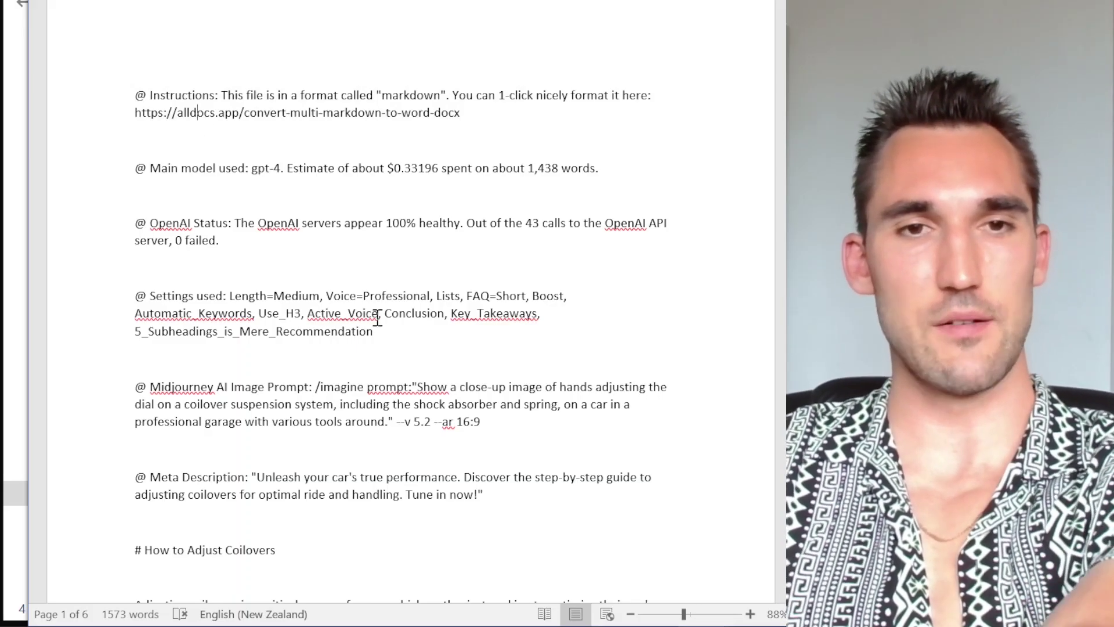
scroll(378, 390, "down", 2)
left_click_drag(510, 410, 79, 11)
key("Delete")
key("Delete")
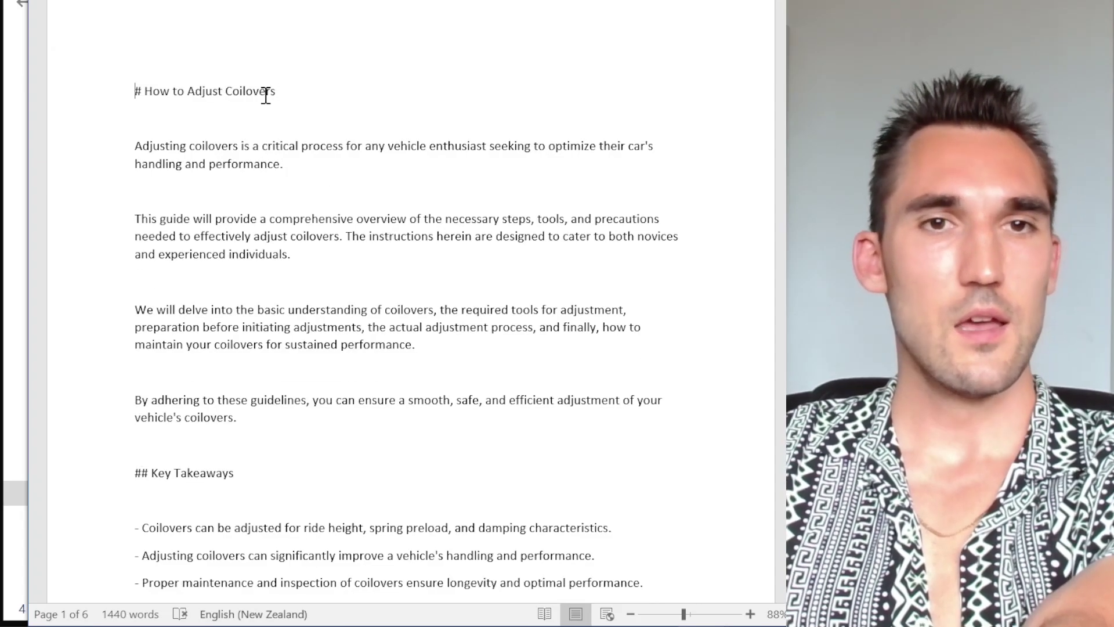
left_click_drag(266, 92, 129, 62)
scroll(215, 138, "down", 1)
scroll(316, 184, "down", 8)
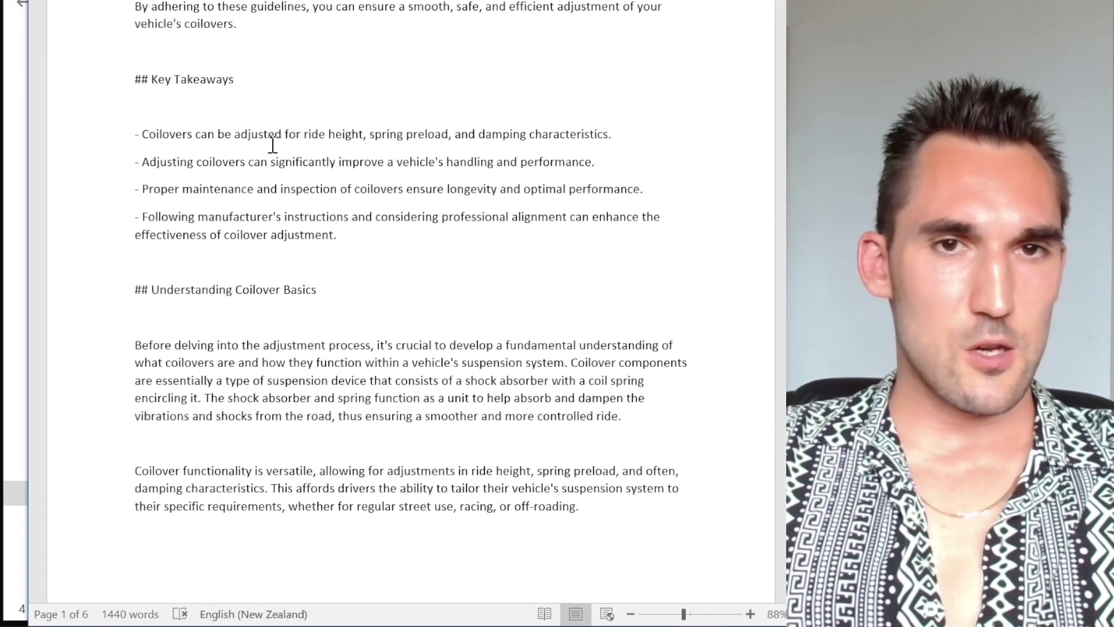
left_click_drag(612, 137, 334, 138)
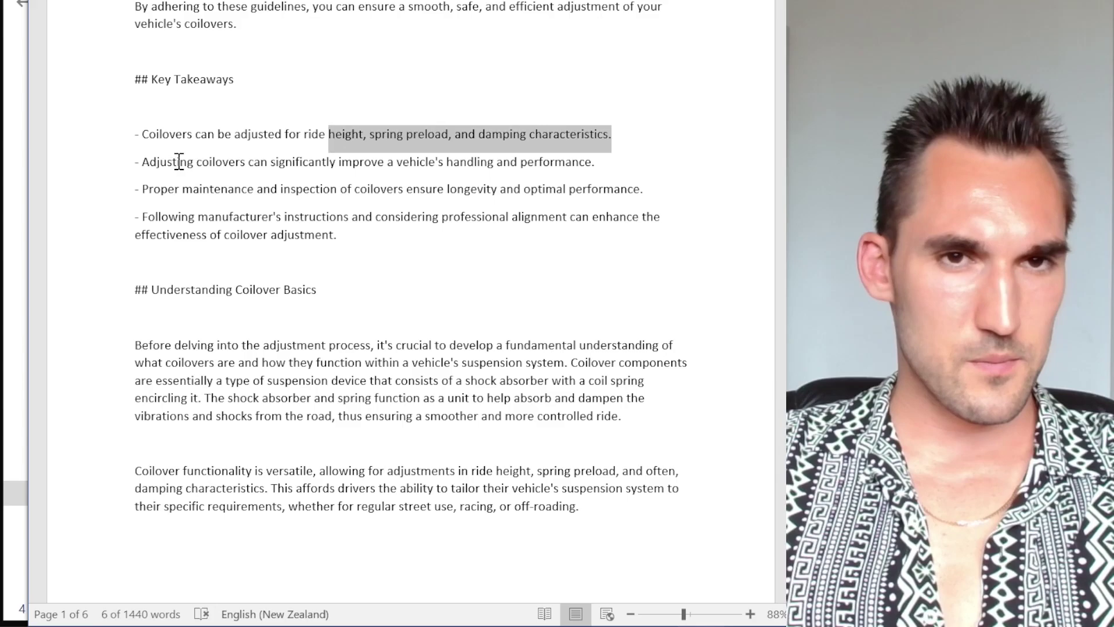
left_click(174, 162)
left_click_drag(168, 162, 150, 93)
left_click(596, 161)
scroll(244, 198, "down", 6)
left_click(523, 238)
scroll(523, 238, "down", 2)
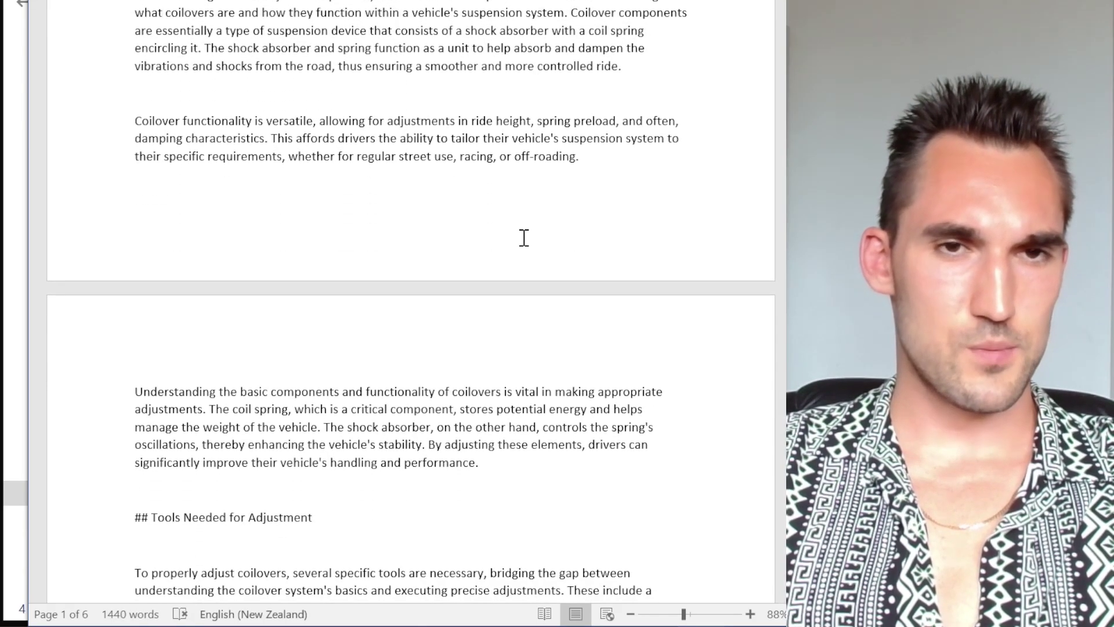
scroll(523, 238, "down", 8)
left_click_drag(105, 129, 299, 130)
left_click(287, 144)
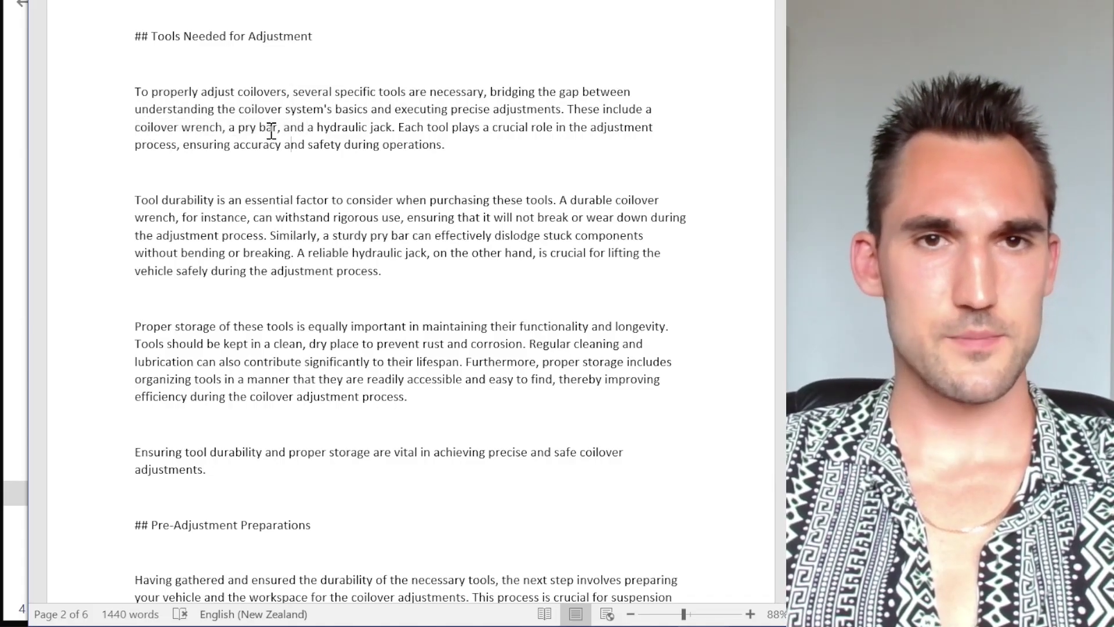
left_click_drag(230, 128, 304, 128)
left_click(285, 127)
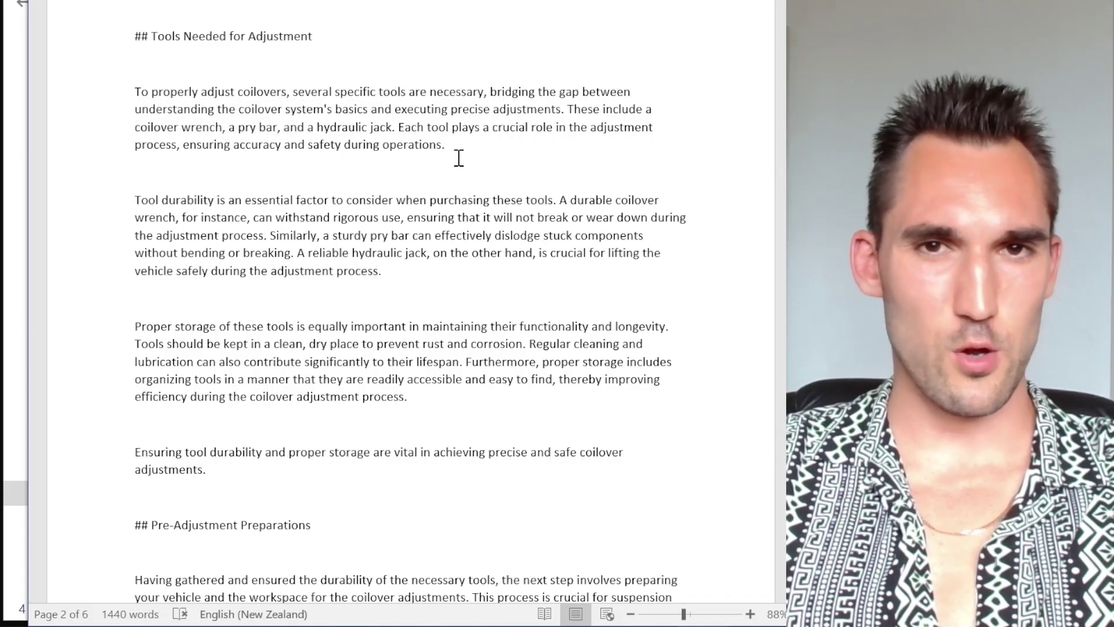
scroll(458, 158, "down", 10)
left_click(114, 65)
left_click(410, 80)
scroll(411, 187, "up", 1)
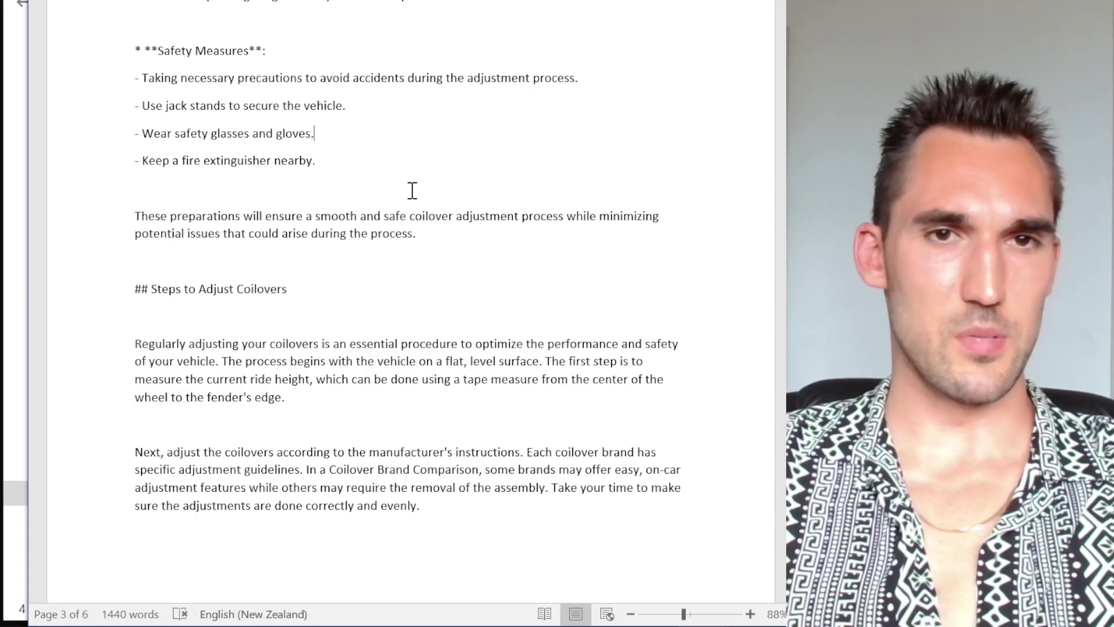
left_click(320, 171)
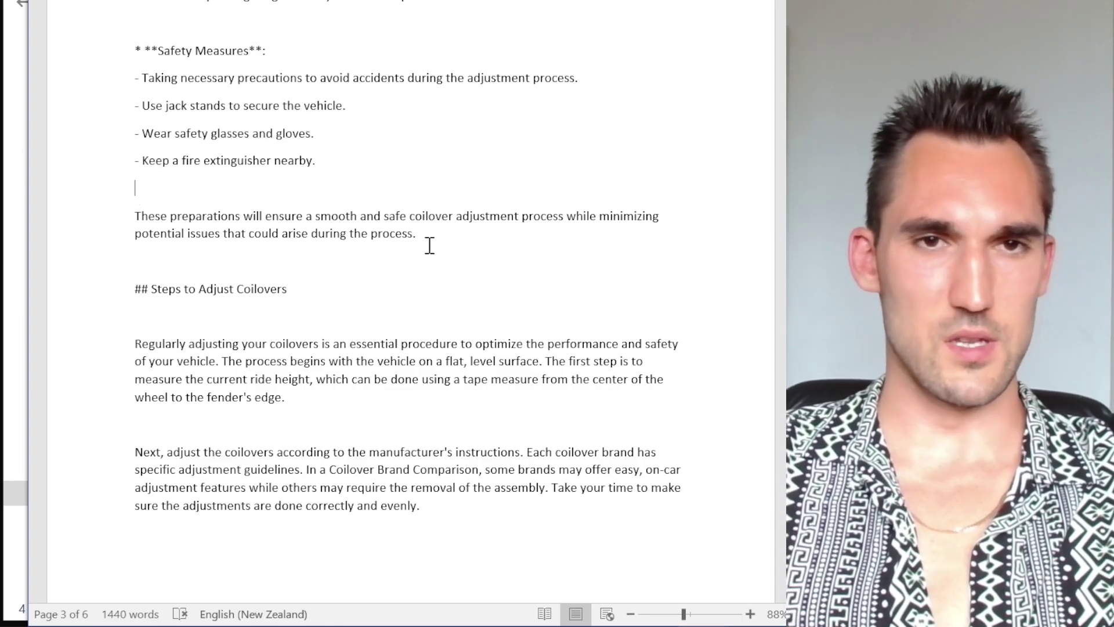
scroll(429, 255, "down", 10)
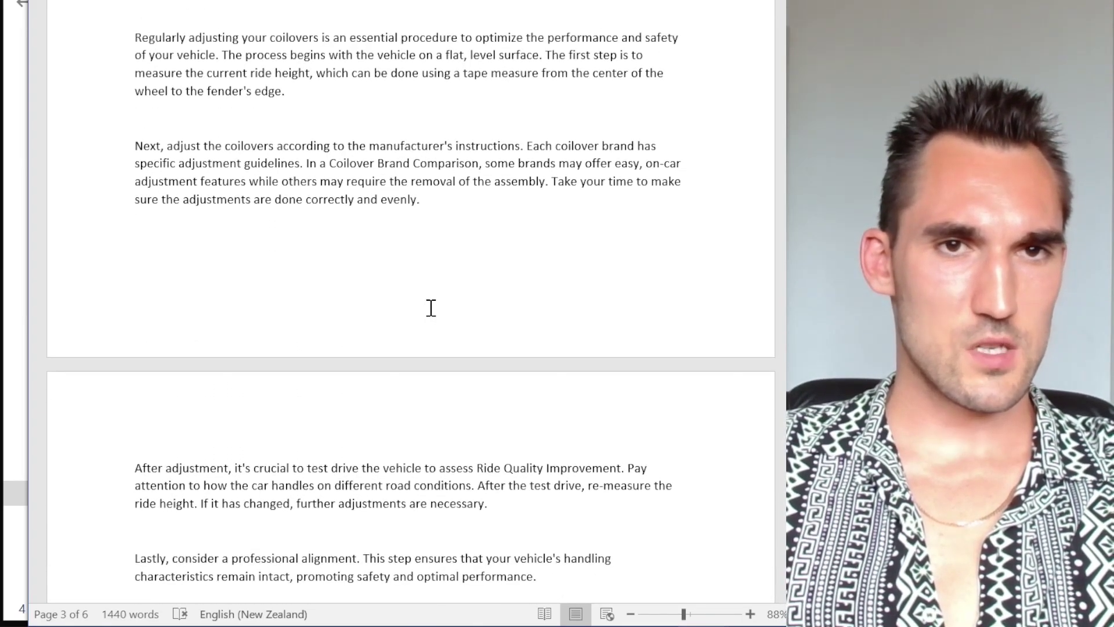
scroll(431, 307, "down", 1)
left_click_drag(139, 47, 359, 66)
left_click(705, 87)
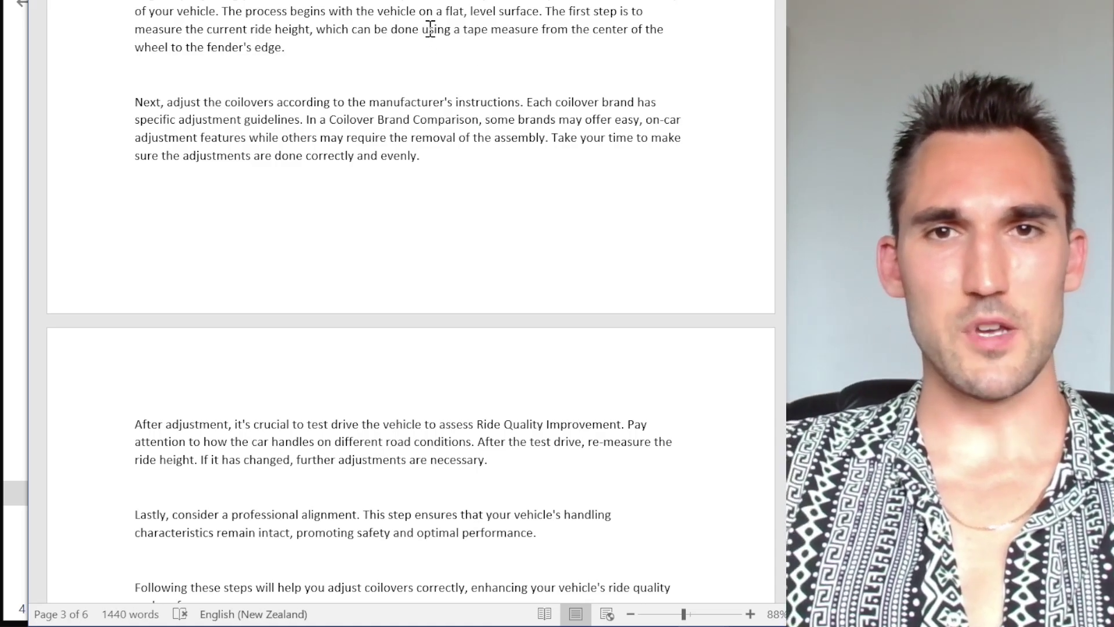
left_click_drag(131, 46, 291, 72)
left_click(310, 74)
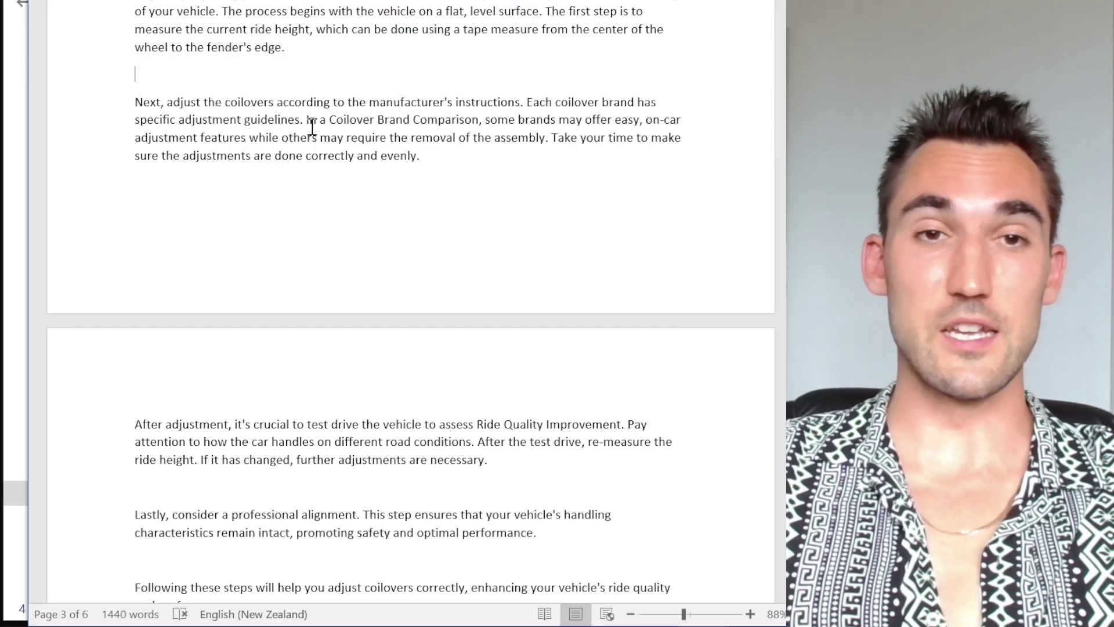
scroll(271, 192, "down", 1)
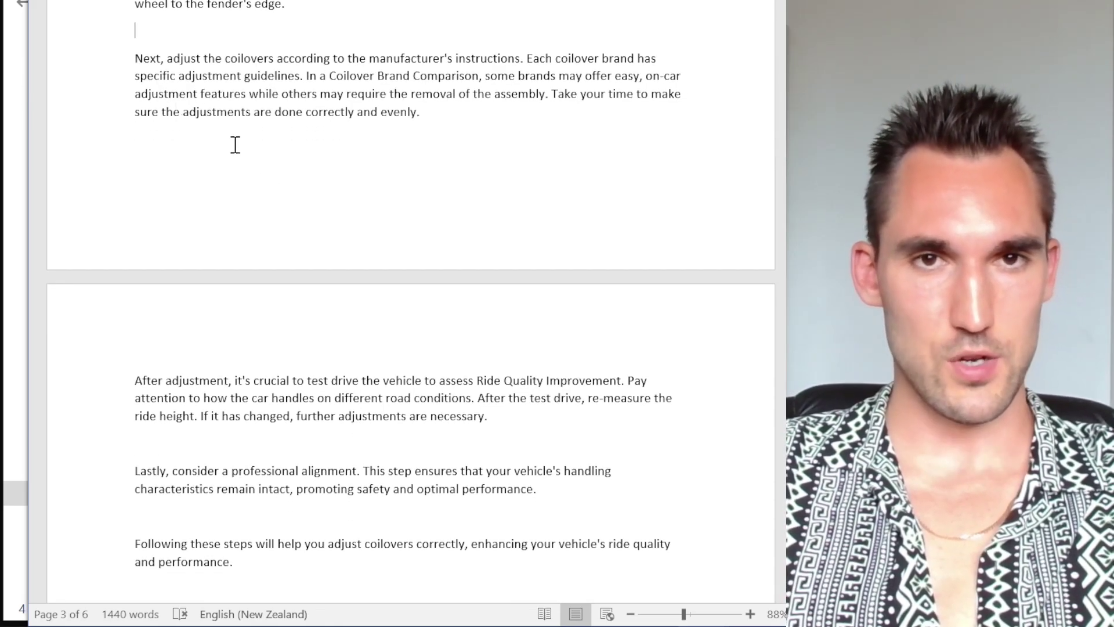
scroll(517, 348, "down", 15)
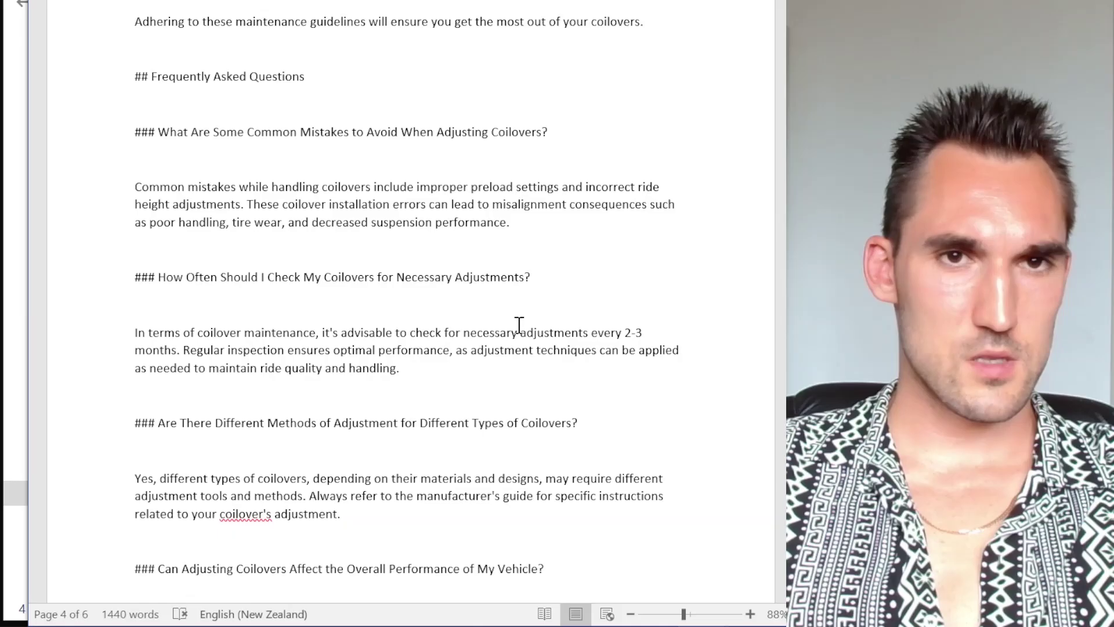
scroll(518, 323, "down", 5)
scroll(517, 323, "up", 2)
scroll(520, 325, "down", 9)
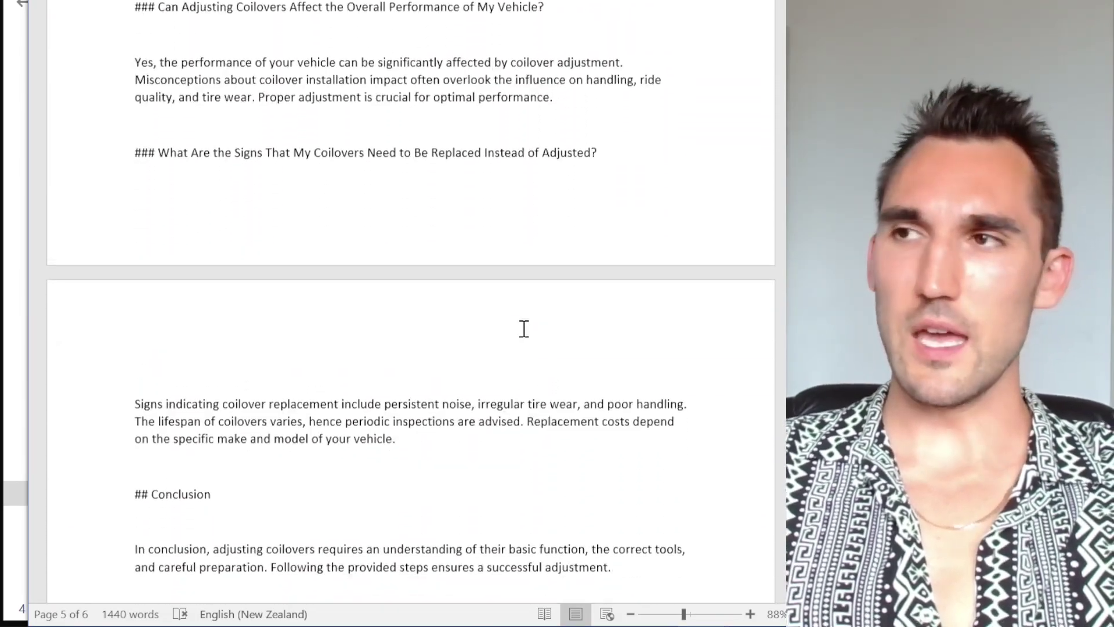
scroll(524, 329, "up", 20)
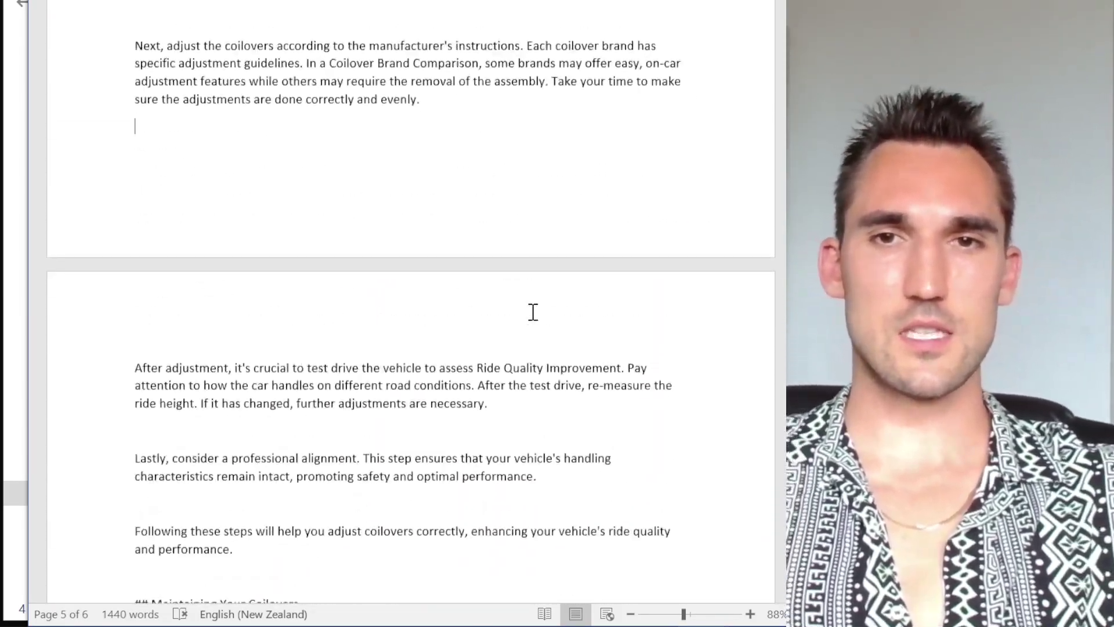
scroll(539, 319, "up", 20)
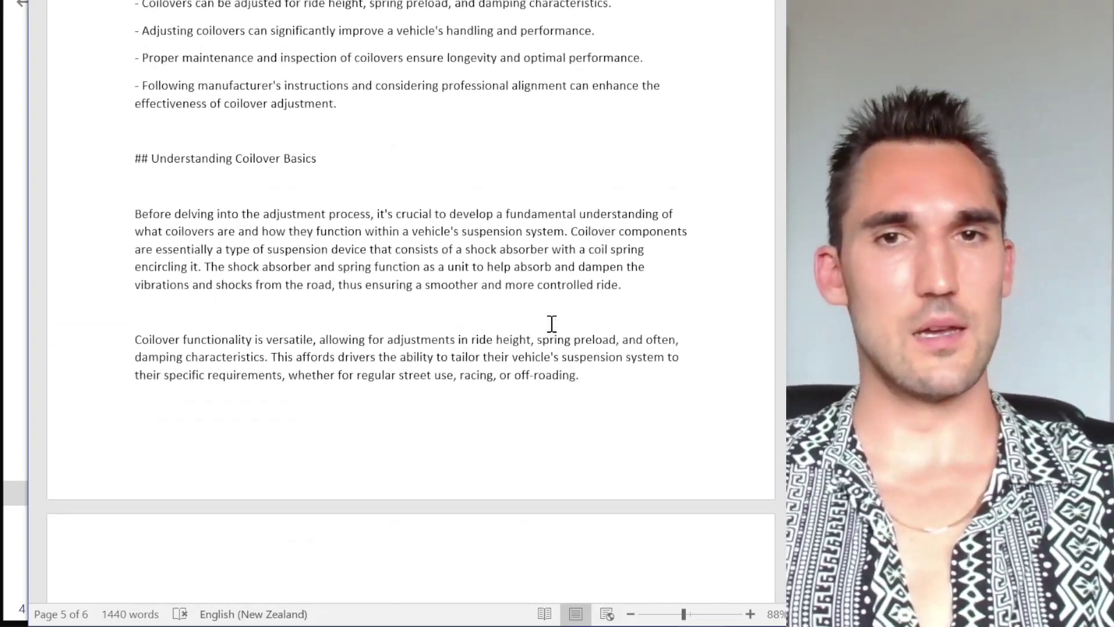
scroll(552, 323, "up", 10)
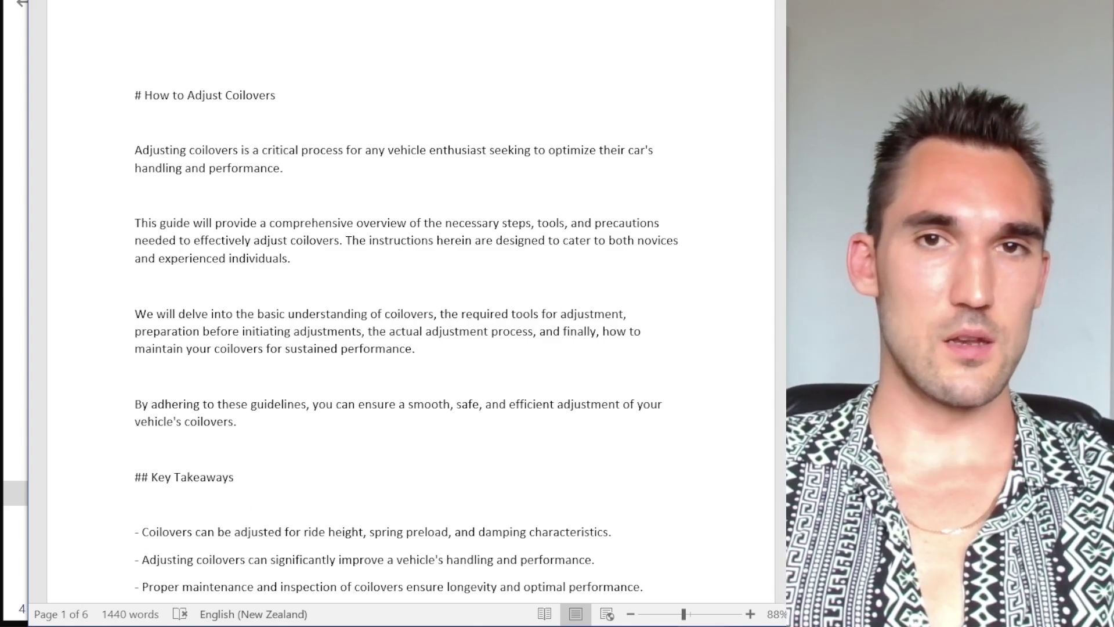
Switch back to the How Long Do Coilovers Last document and briefly select its title
key("alt+tab")
left_click(637, 557)
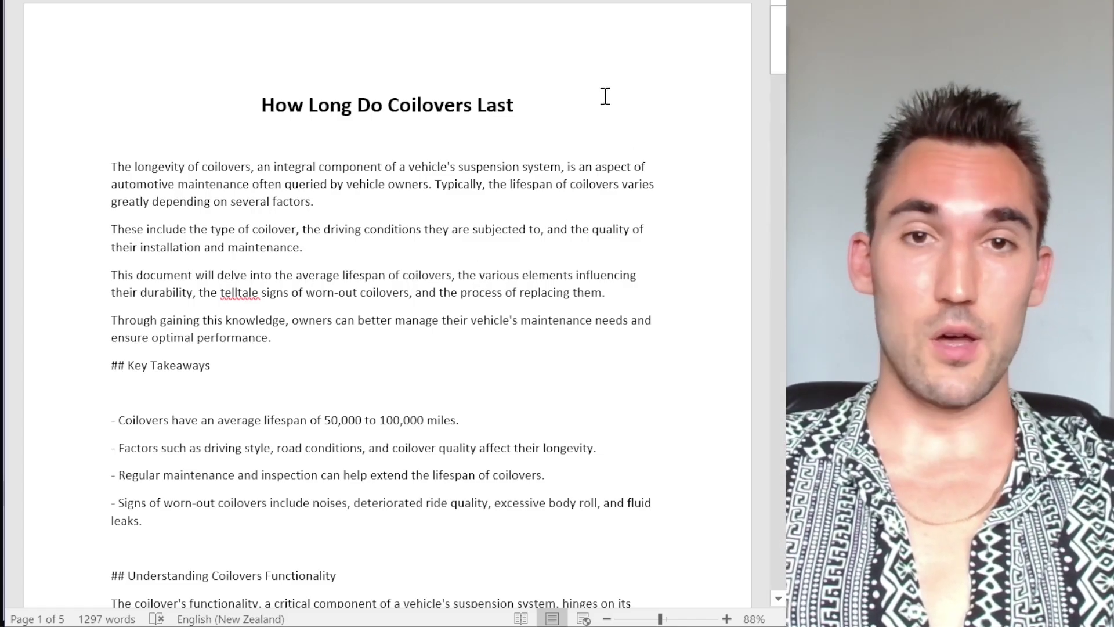
left_click_drag(539, 114, 309, 107)
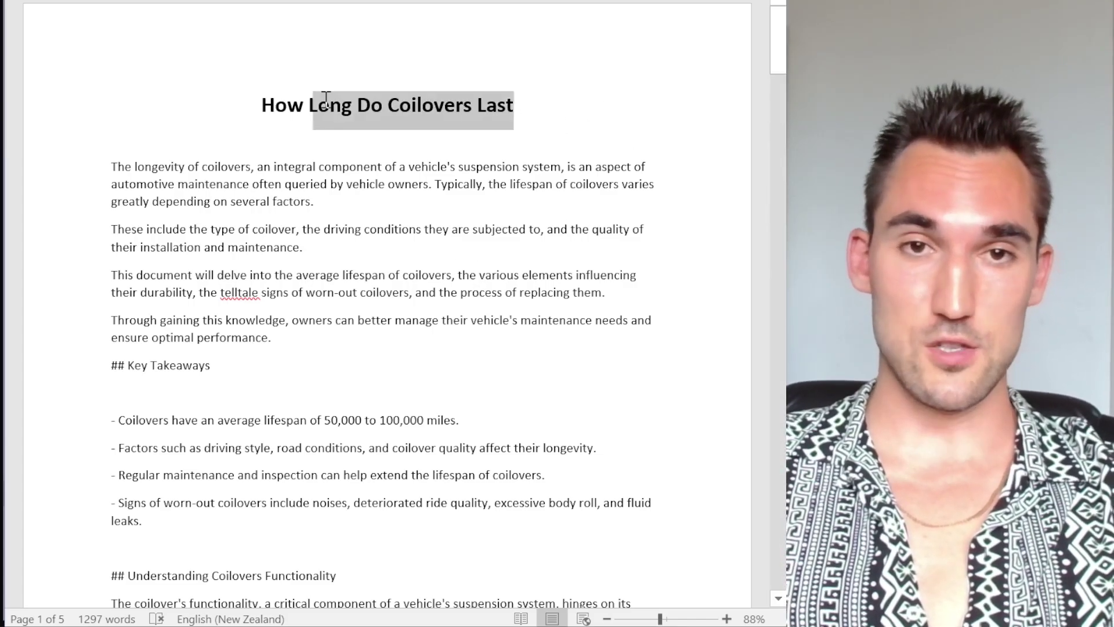
left_click(461, 183)
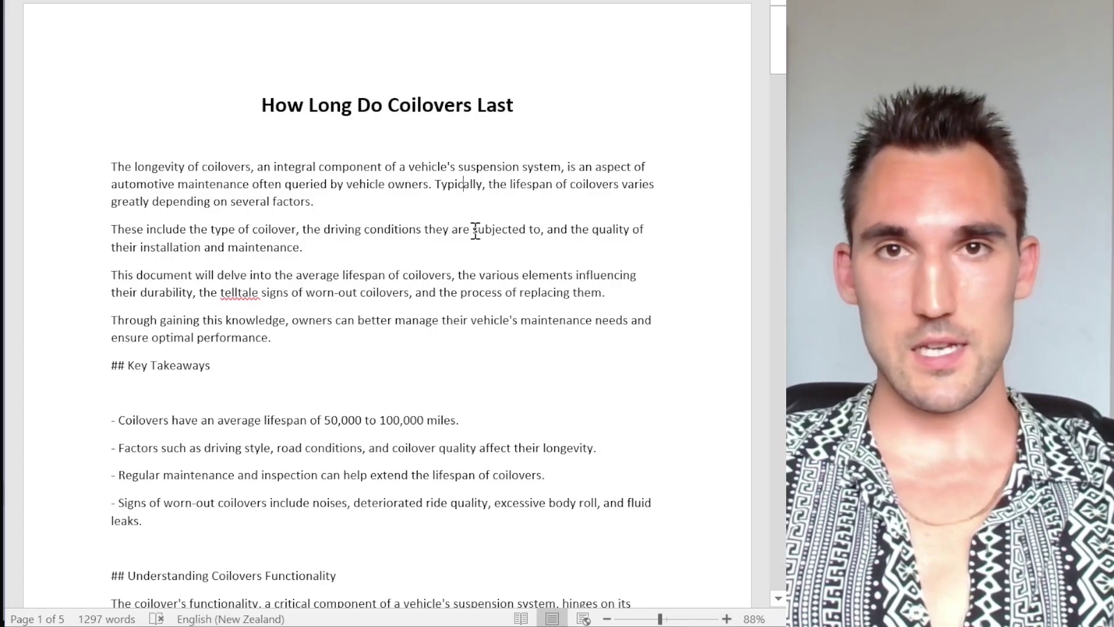